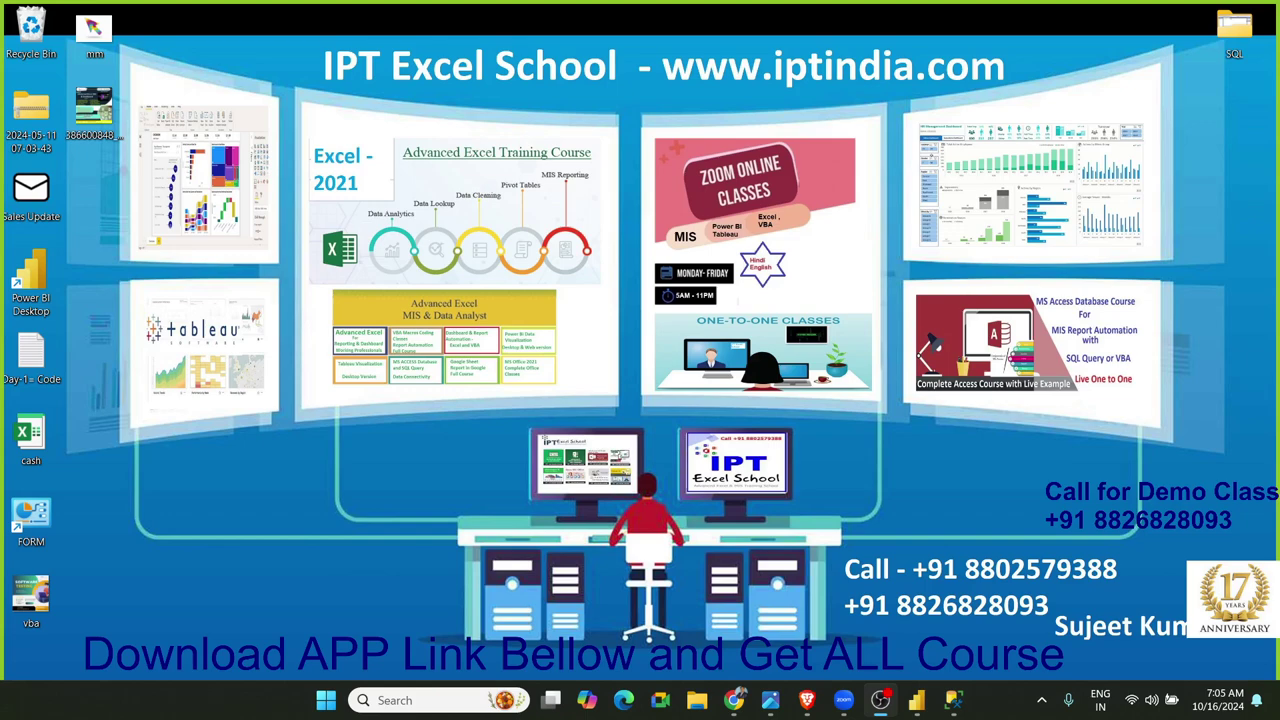
# Bring Power BI Desktop forward, then switch to SSMS showing the SQLEXPRESS server's databases
pyautogui.click(918, 702)
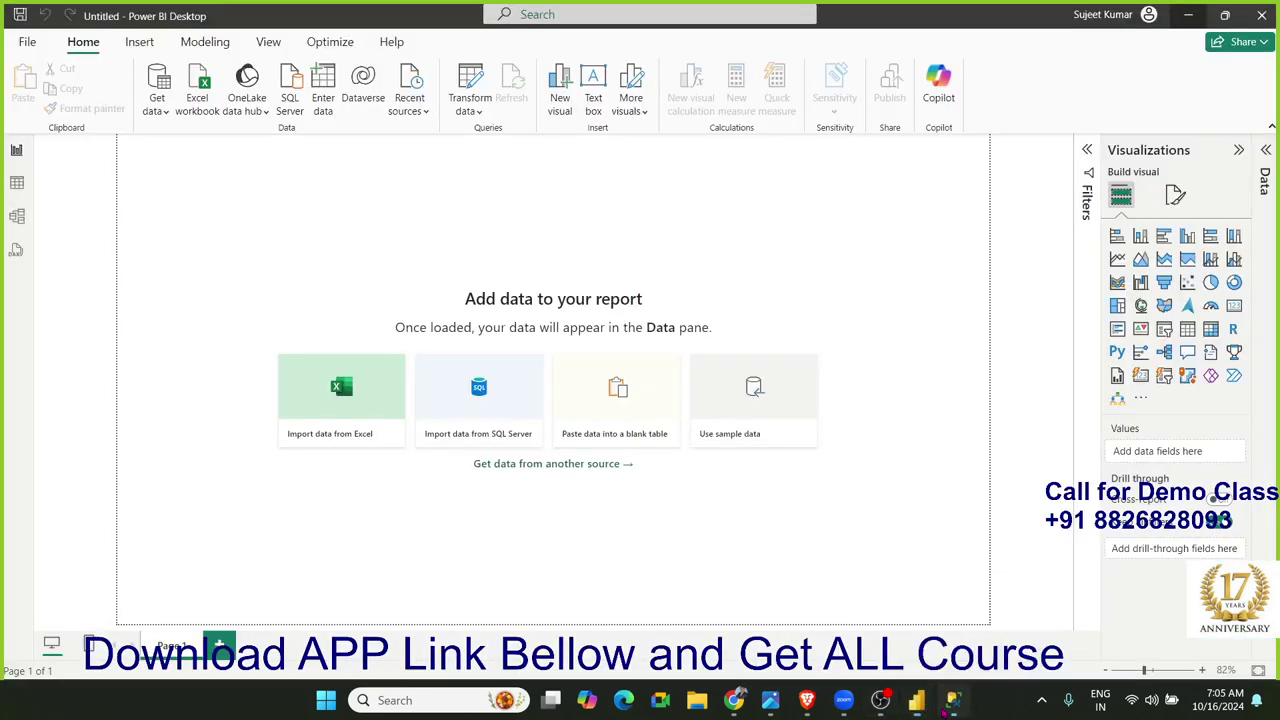
pyautogui.click(953, 700)
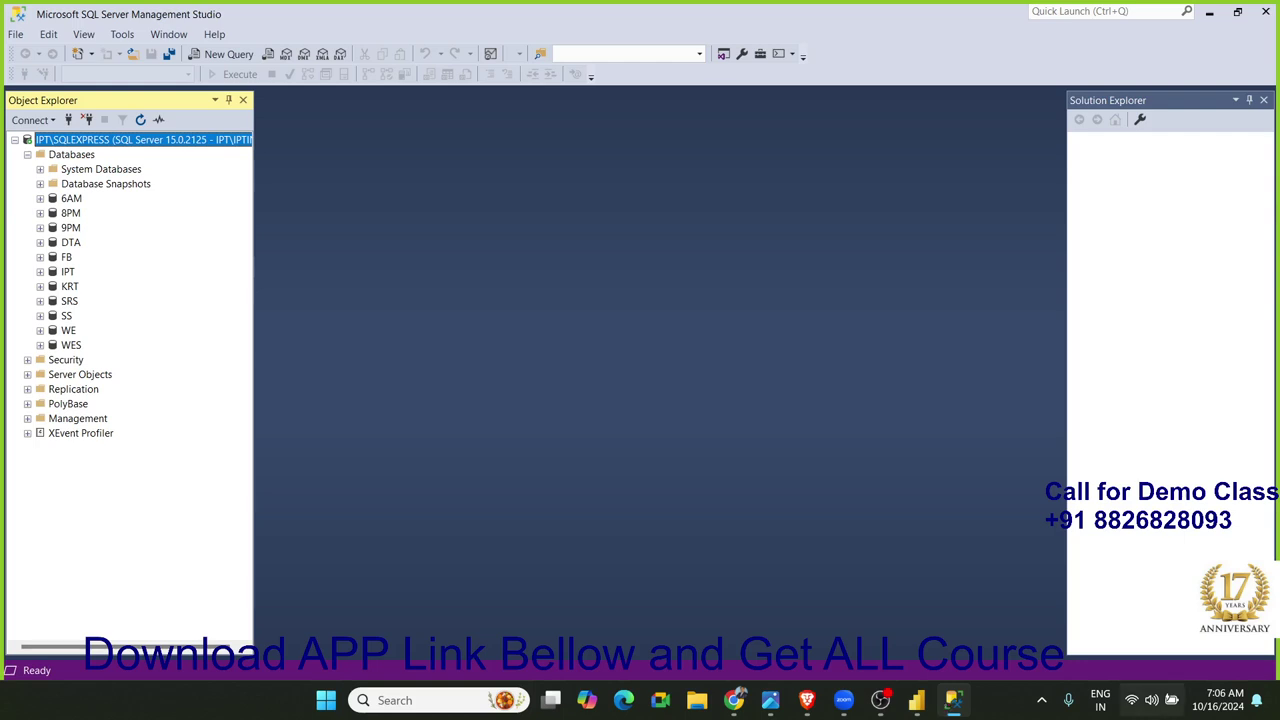
pyautogui.moveTo(738, 700)
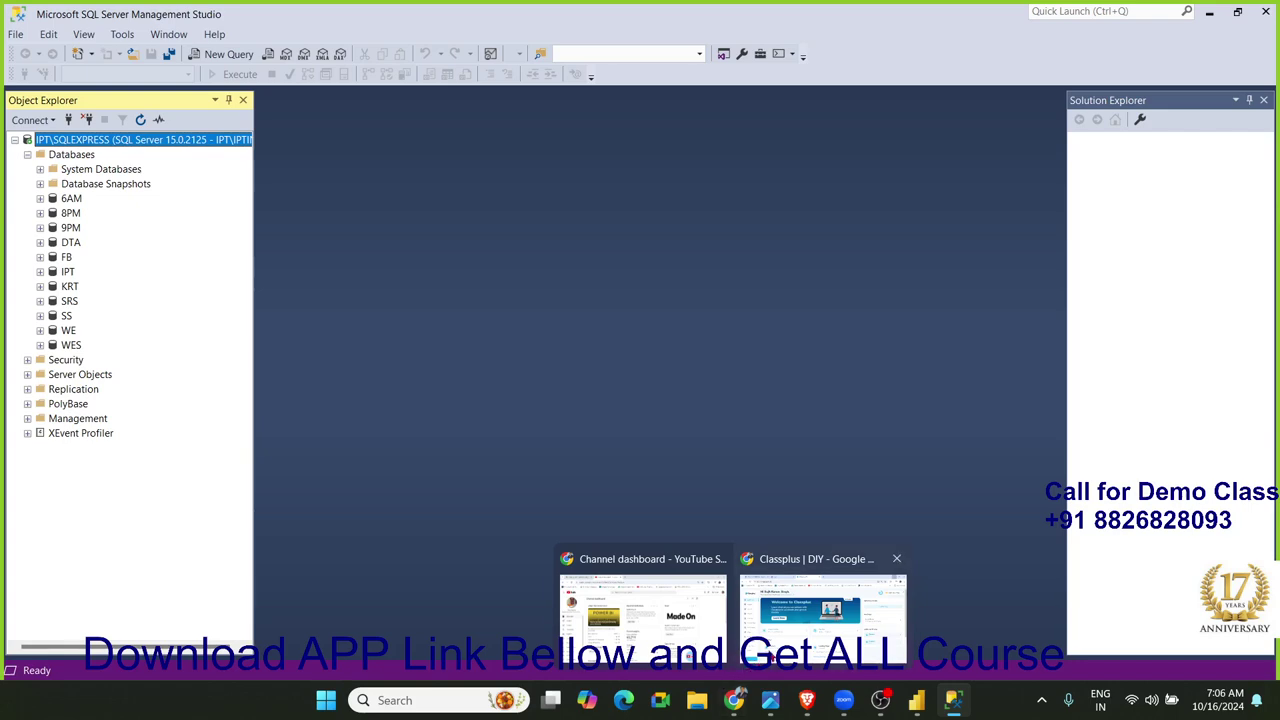
# In Chrome, view the EXCEL MIS TRAINING store page, then clear the login page's mobile number
pyautogui.click(772, 654)
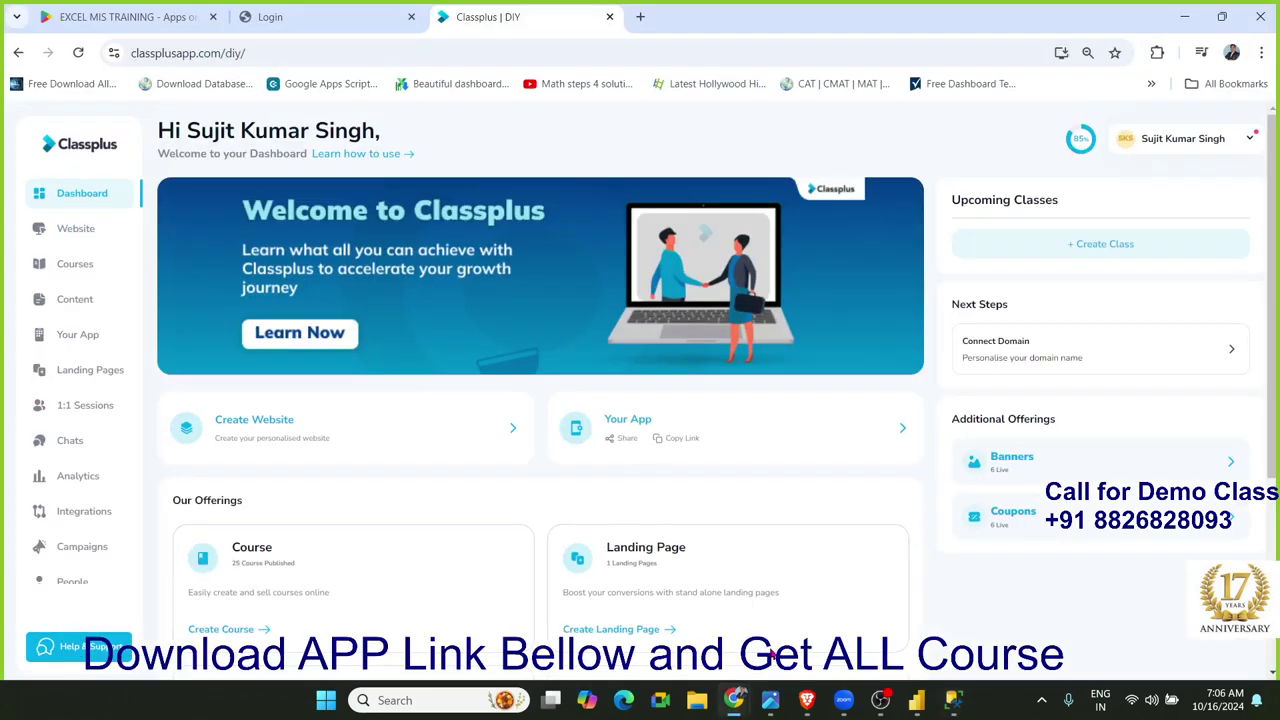
pyautogui.click(165, 16)
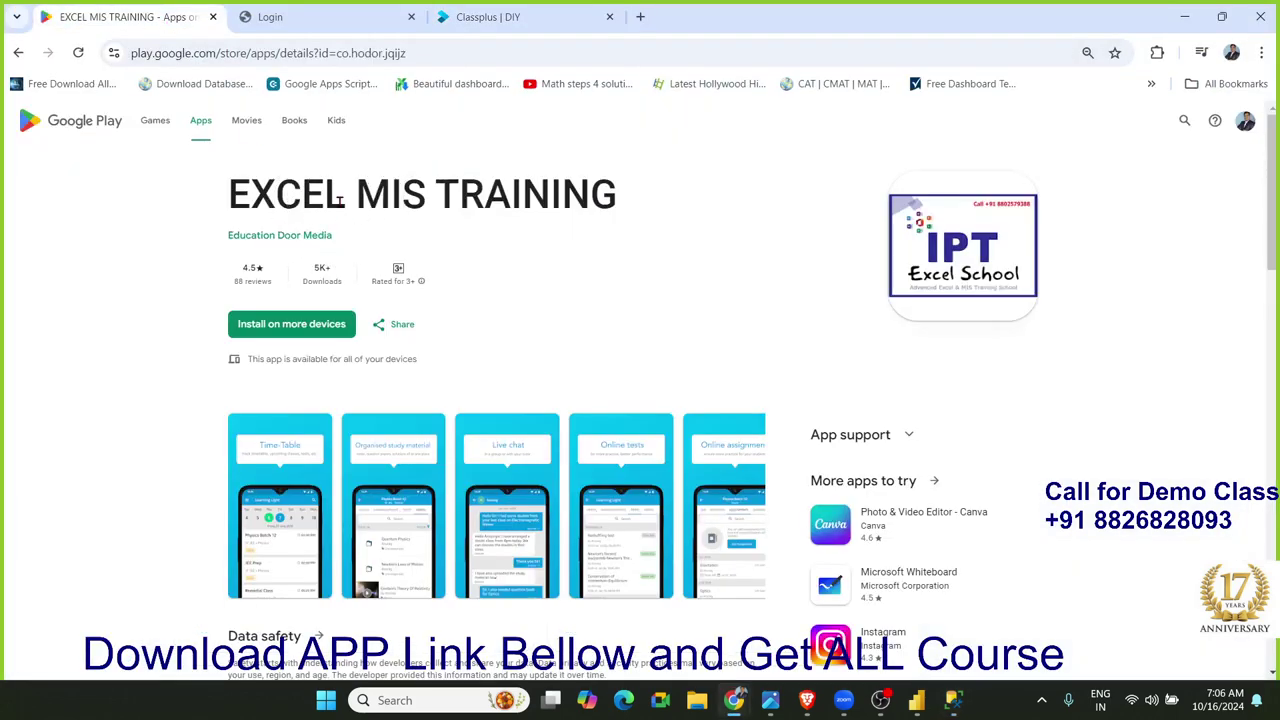
pyautogui.click(340, 200)
pyautogui.click(262, 17)
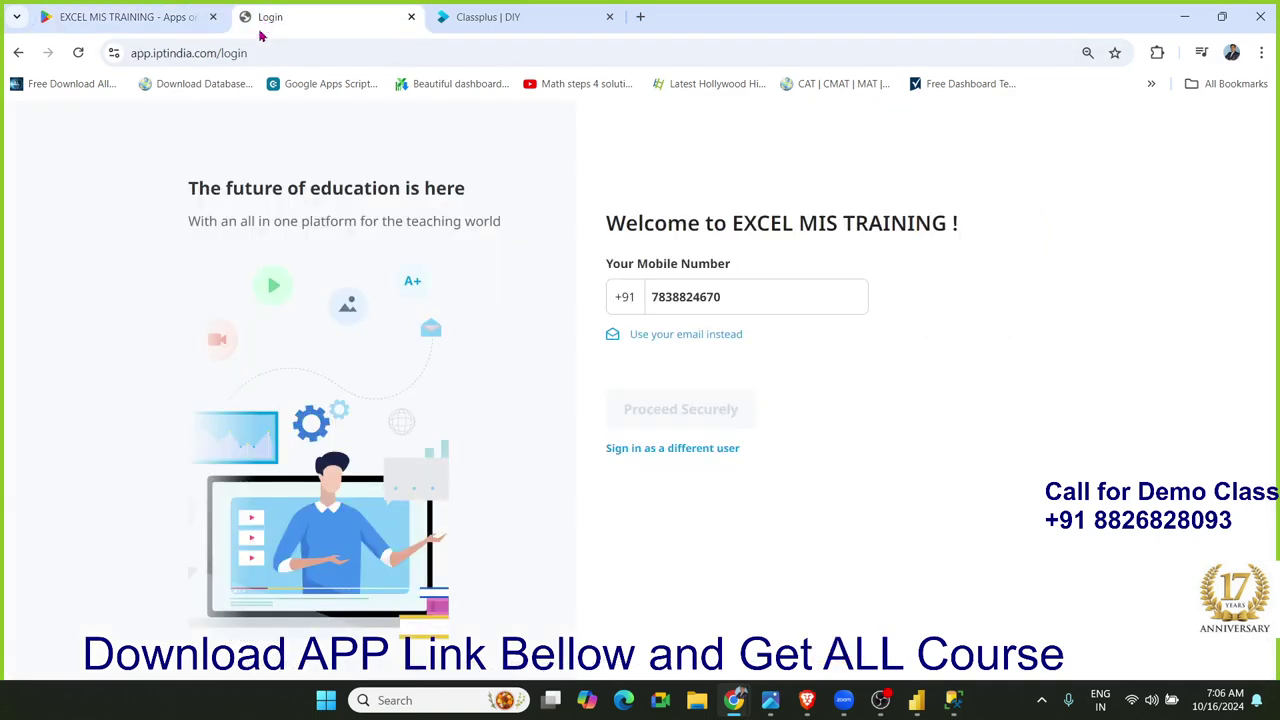
pyautogui.moveTo(214, 52); pyautogui.dragTo(131, 53)
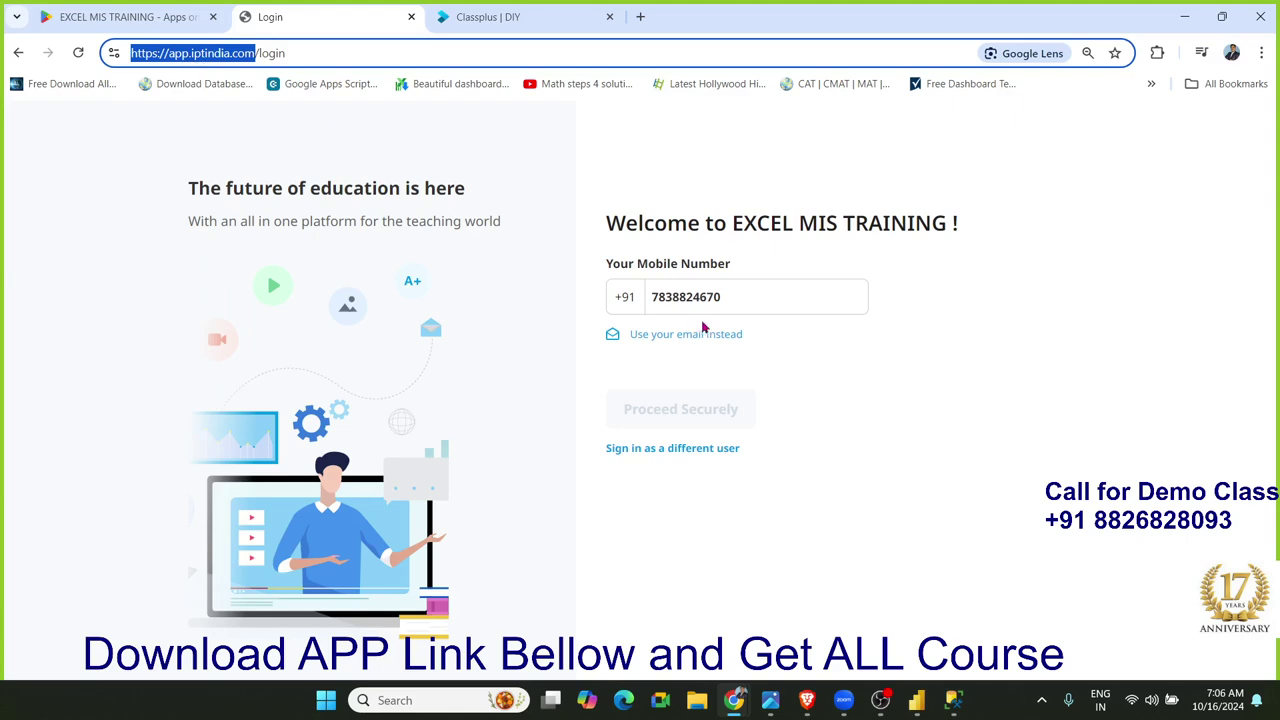
pyautogui.moveTo(733, 299); pyautogui.dragTo(628, 290)
pyautogui.press('BackSpace')
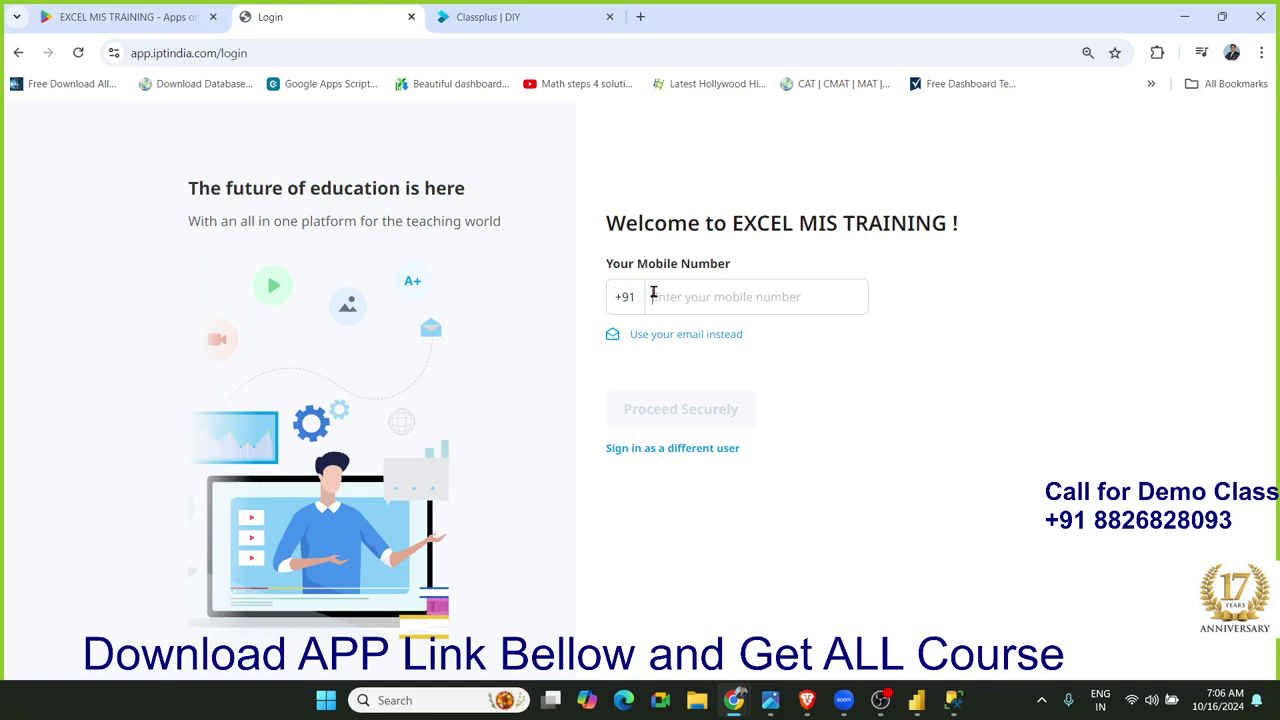
# Open the Classplus My Courses list showing all 28 courses
pyautogui.click(481, 14)
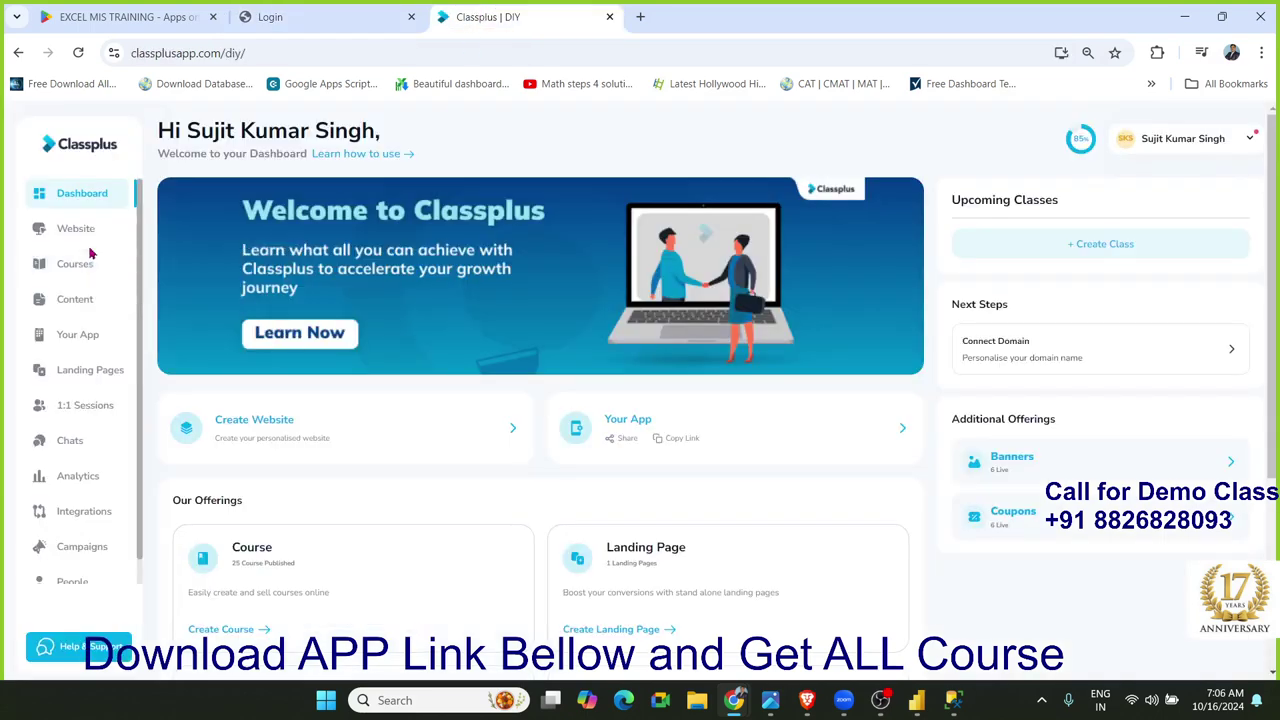
pyautogui.moveTo(80, 262)
pyautogui.click(165, 270)
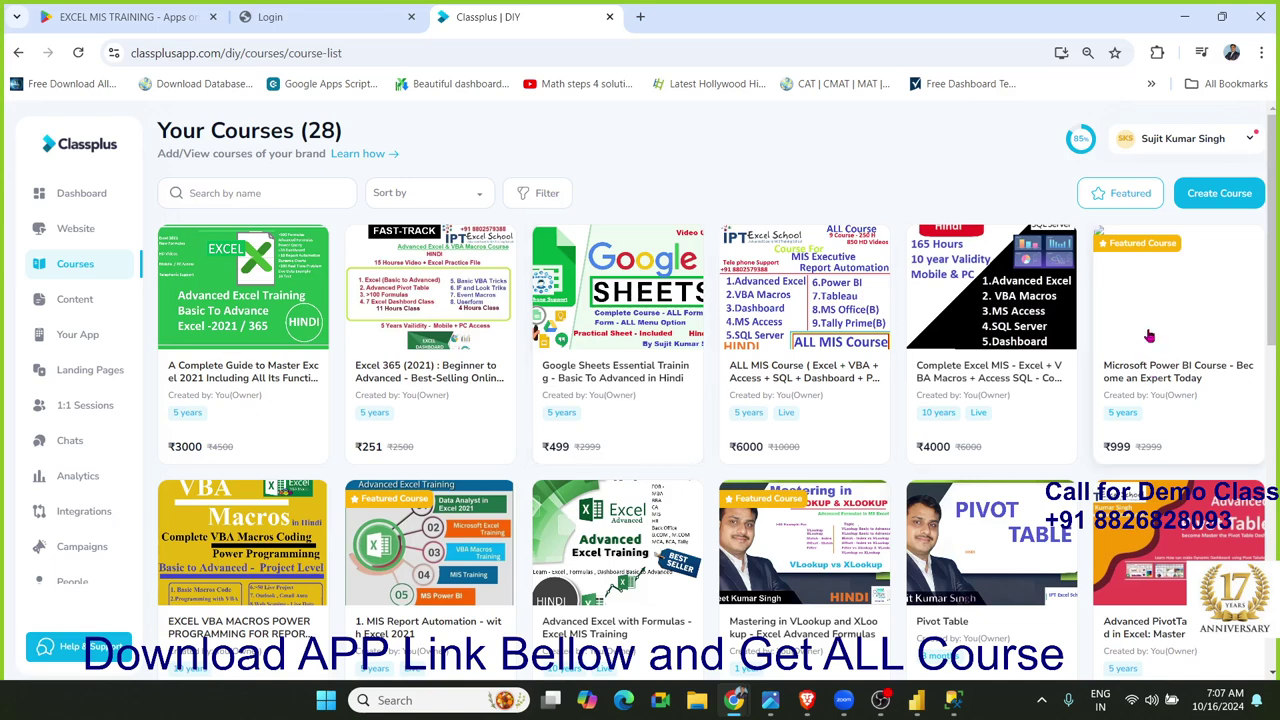
# Open the Microsoft Power BI course and browse its content list
pyautogui.click(1149, 336)
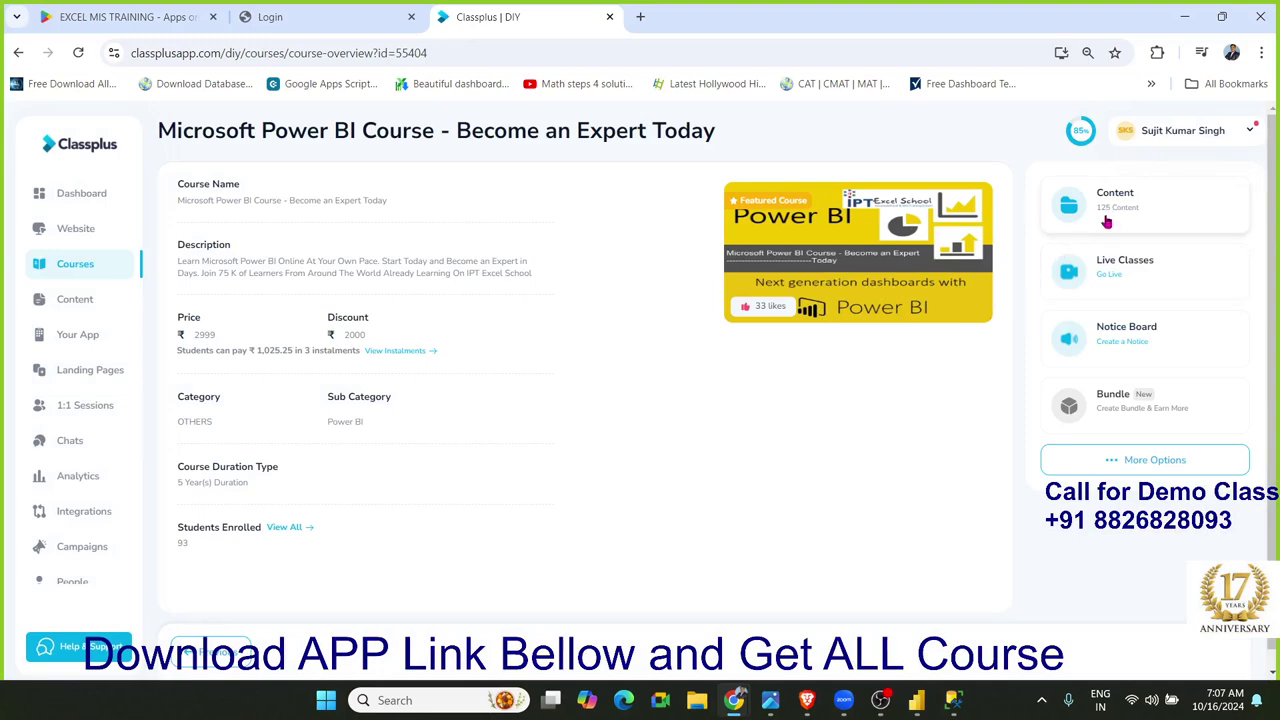
pyautogui.click(1107, 222)
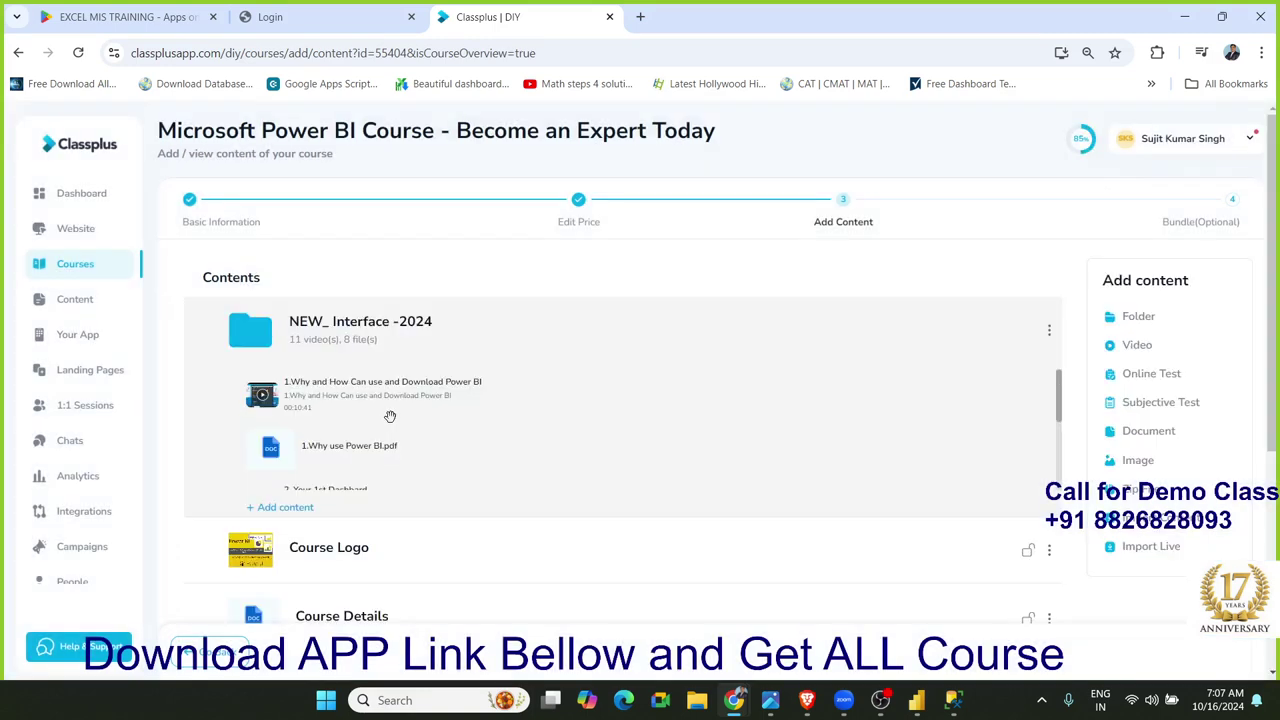
pyautogui.scroll(-2, 435, 529)
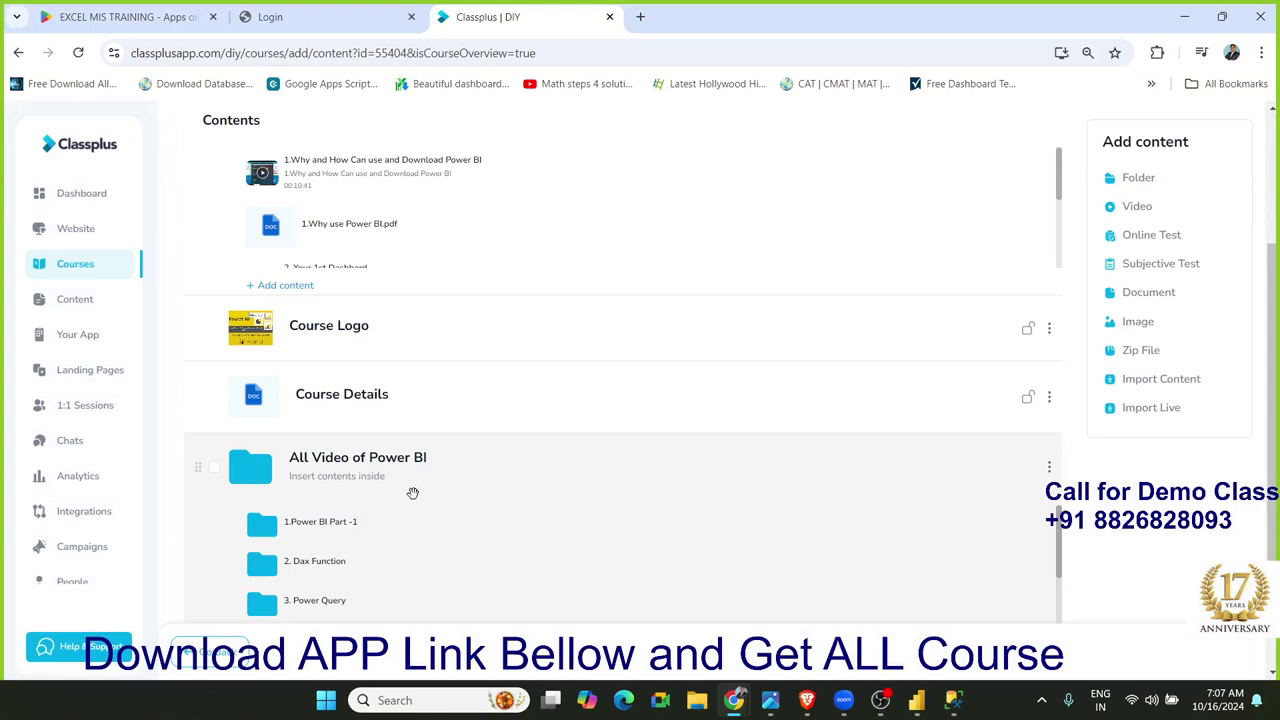
pyautogui.scroll(-1, 412, 493)
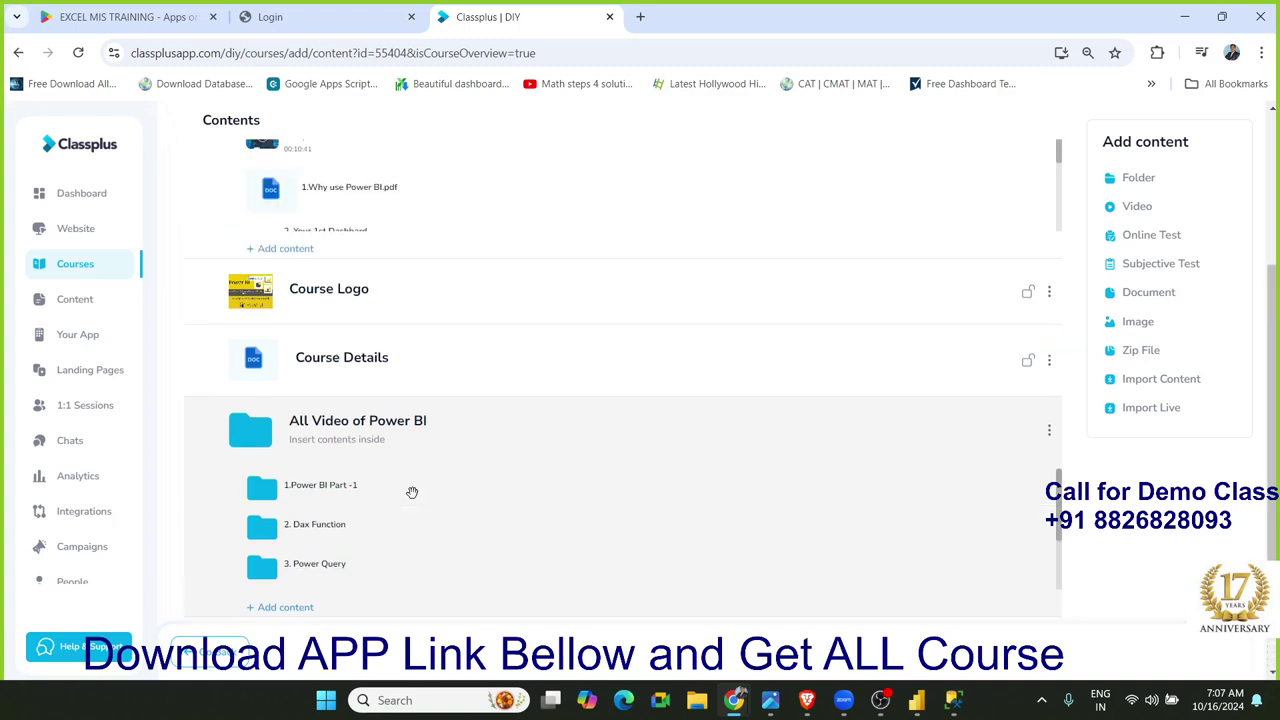
pyautogui.scroll(3, 412, 492)
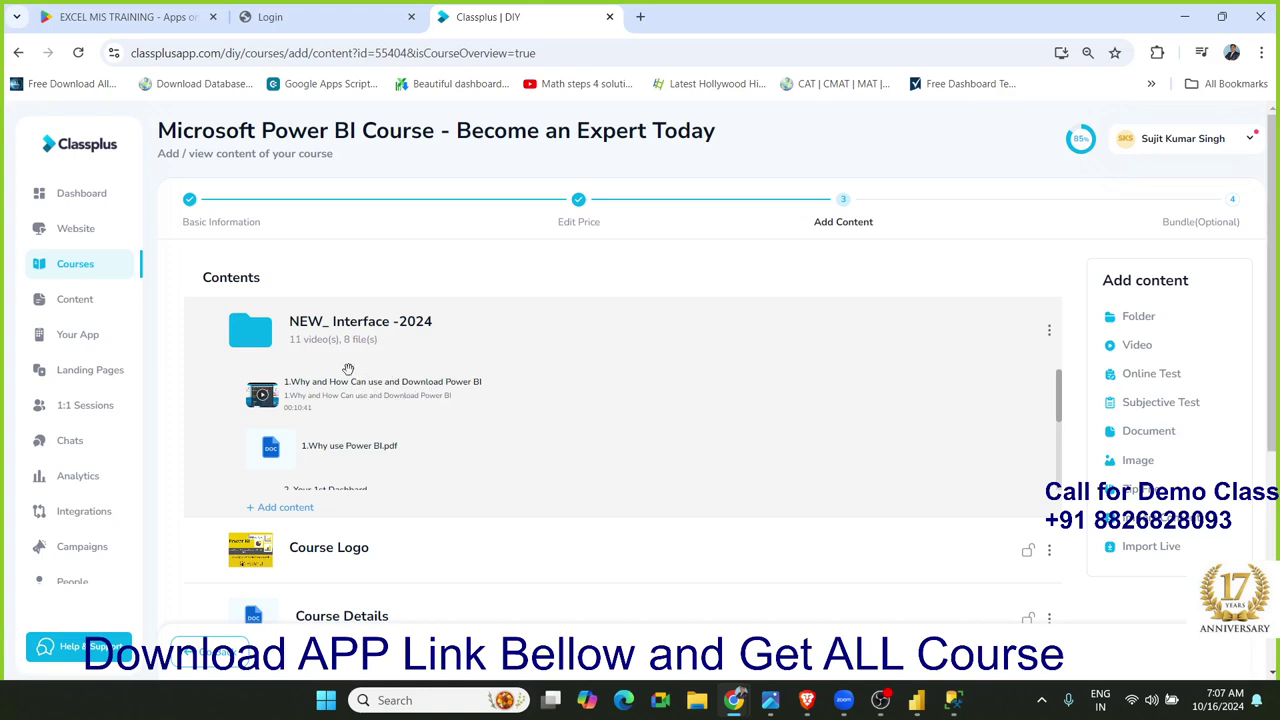
pyautogui.click(300, 354)
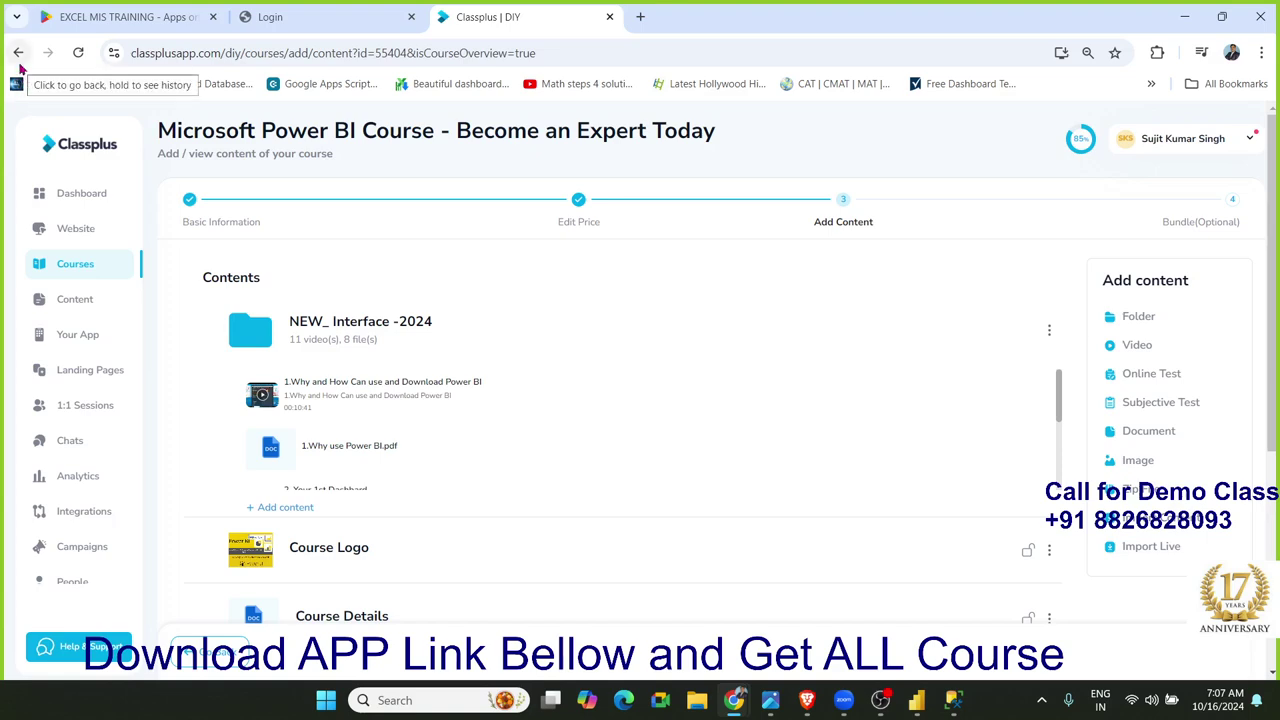
# Return to the course overview, check the 2999 price, and minimize the browser
pyautogui.click(19, 55)
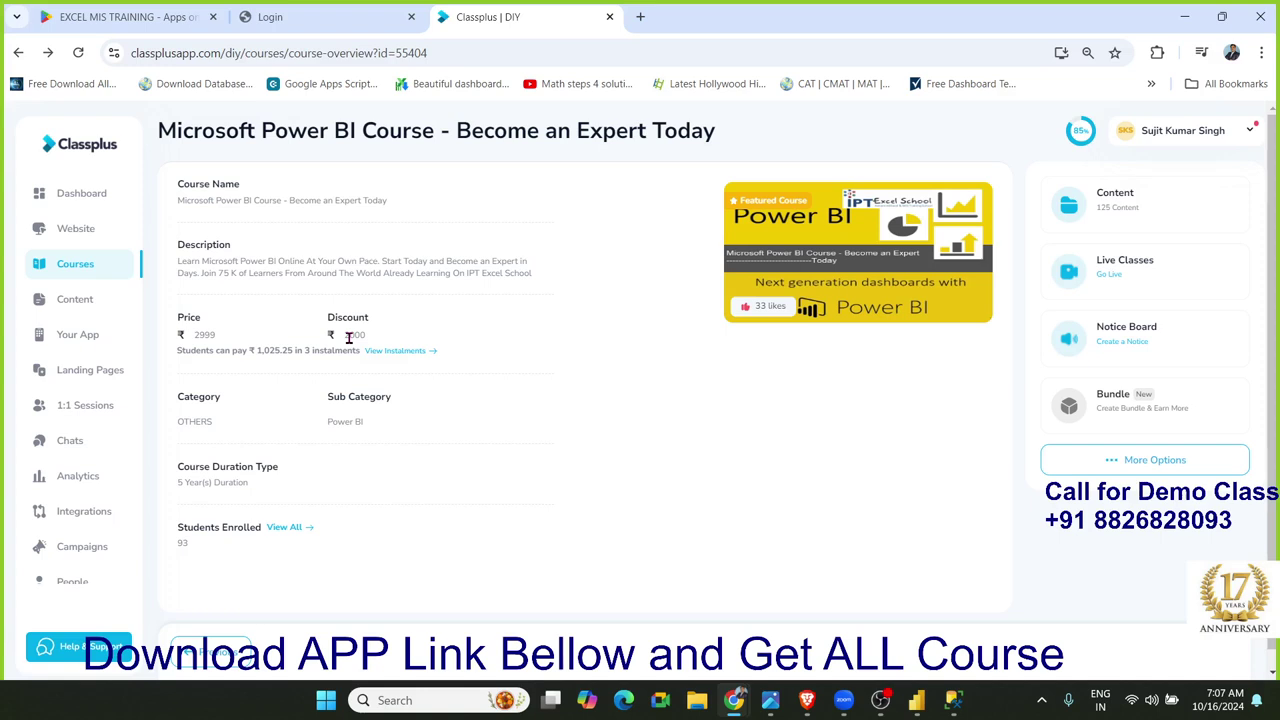
pyautogui.doubleClick(202, 338)
pyautogui.click(355, 335)
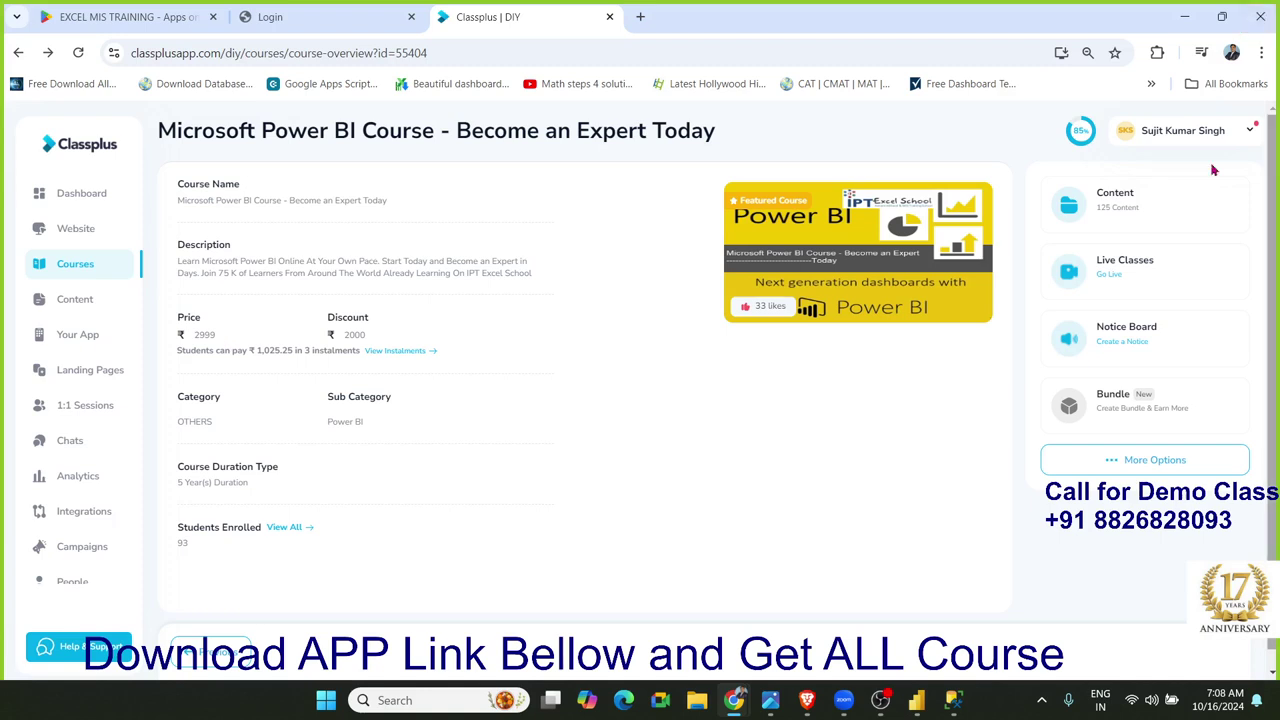
pyautogui.click(1185, 19)
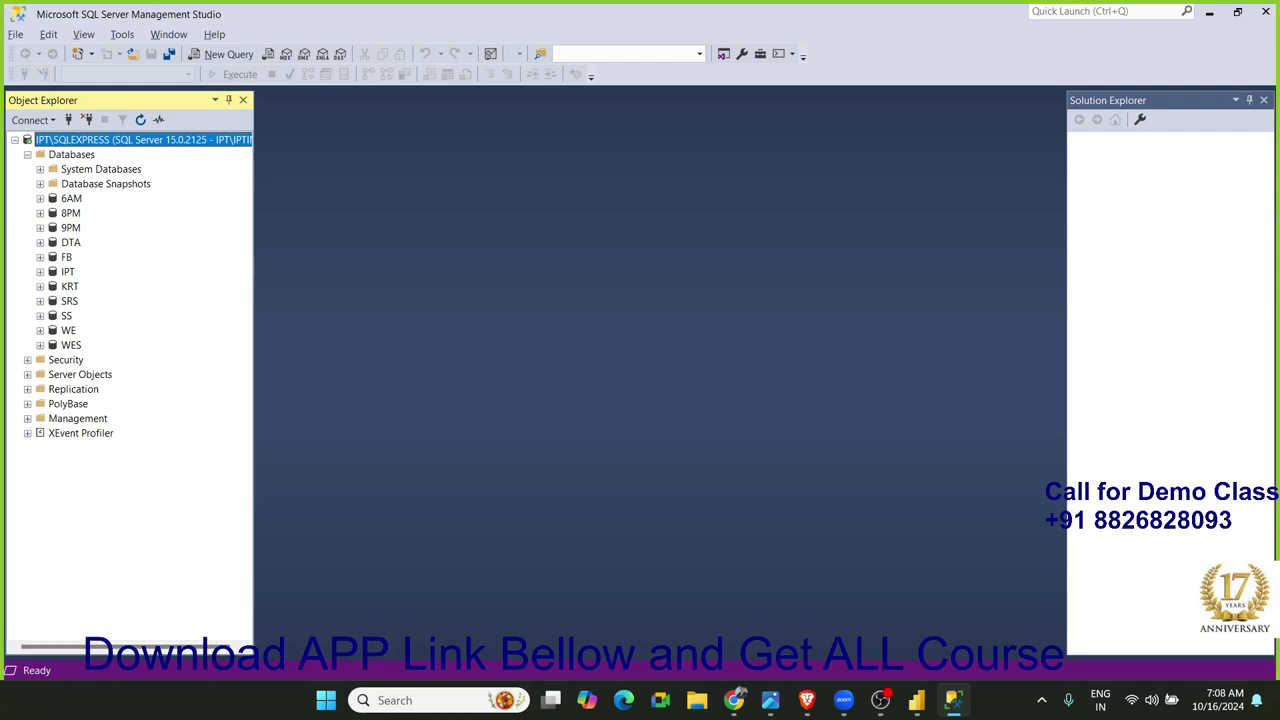
# Start a SQL Server database connection in Power BI Desktop, then return to SSMS
pyautogui.hotkey('ctrl', 'alt', 'l')
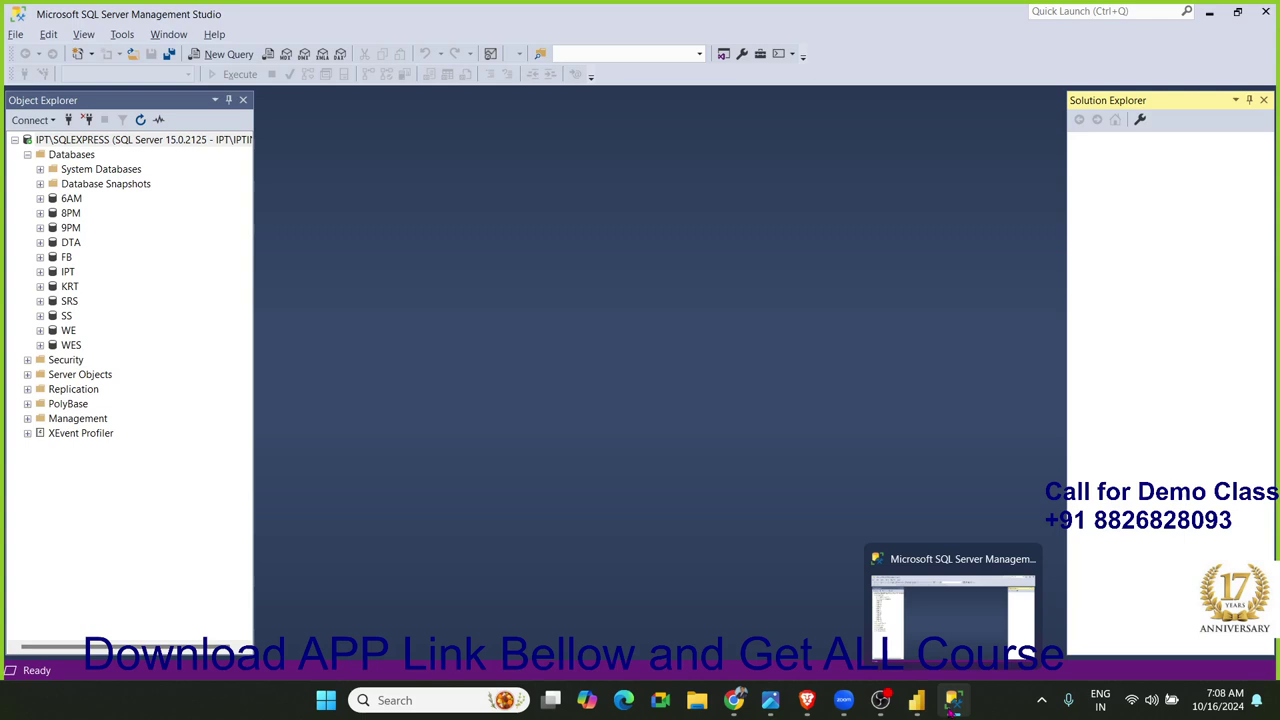
pyautogui.click(918, 702)
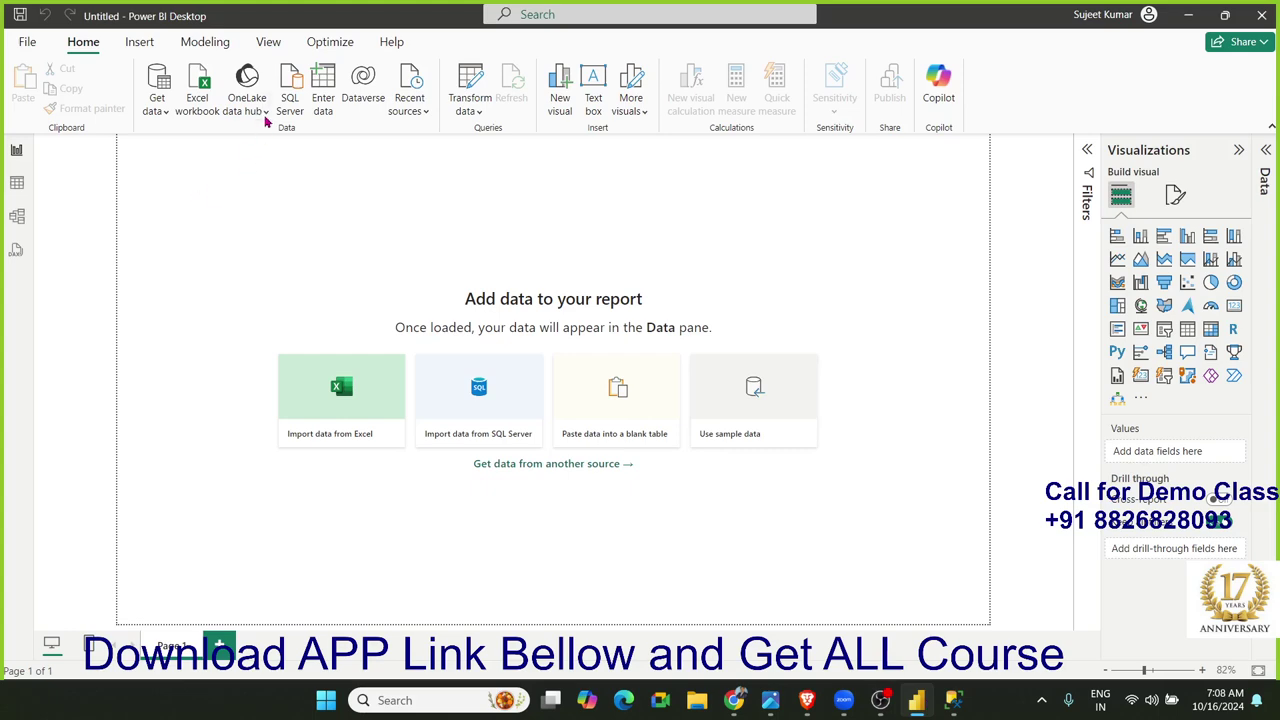
pyautogui.click(287, 94)
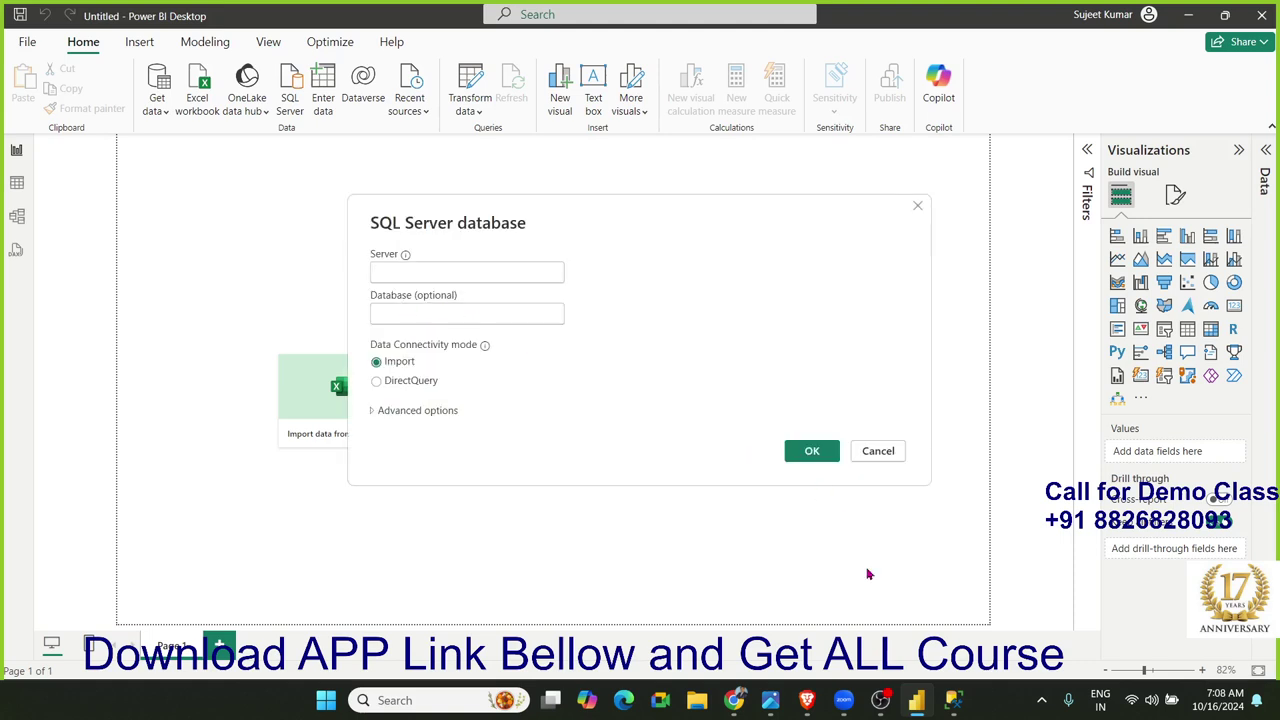
pyautogui.click(954, 700)
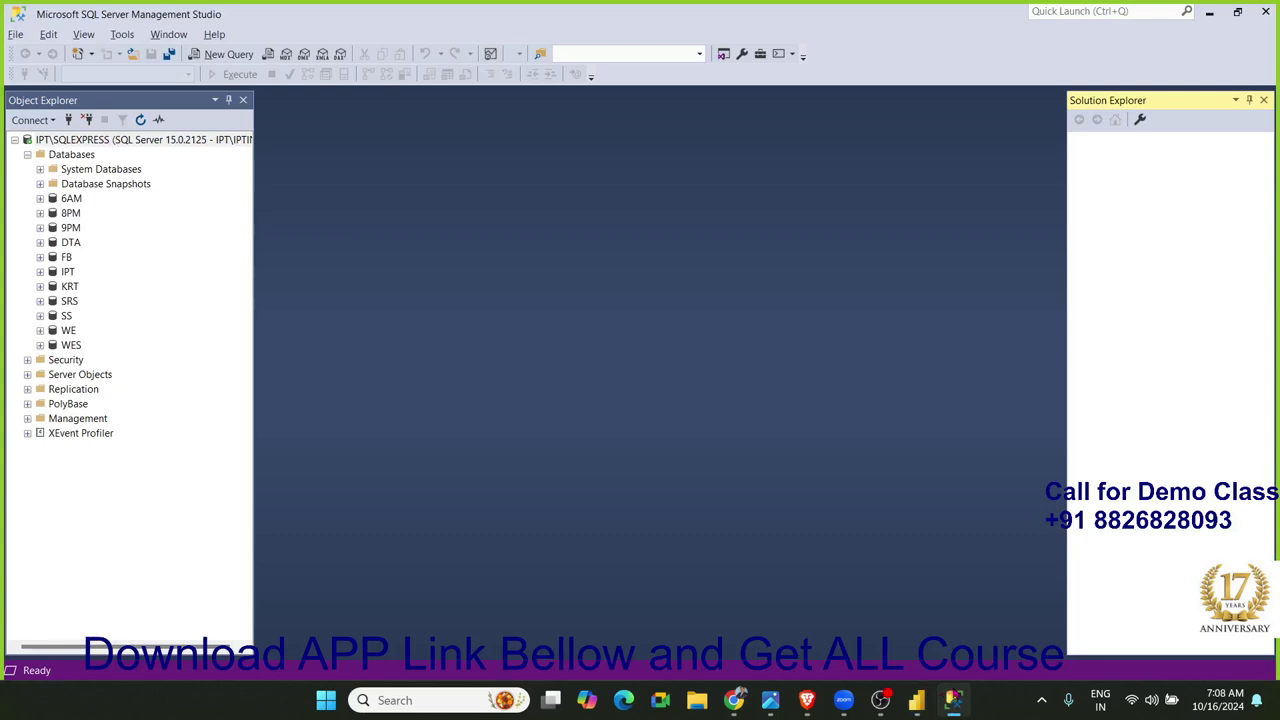
# Expand IPT's tables, select dbo.DATA, and open a blank SQLQuery1.sql query window
pyautogui.click(40, 272)
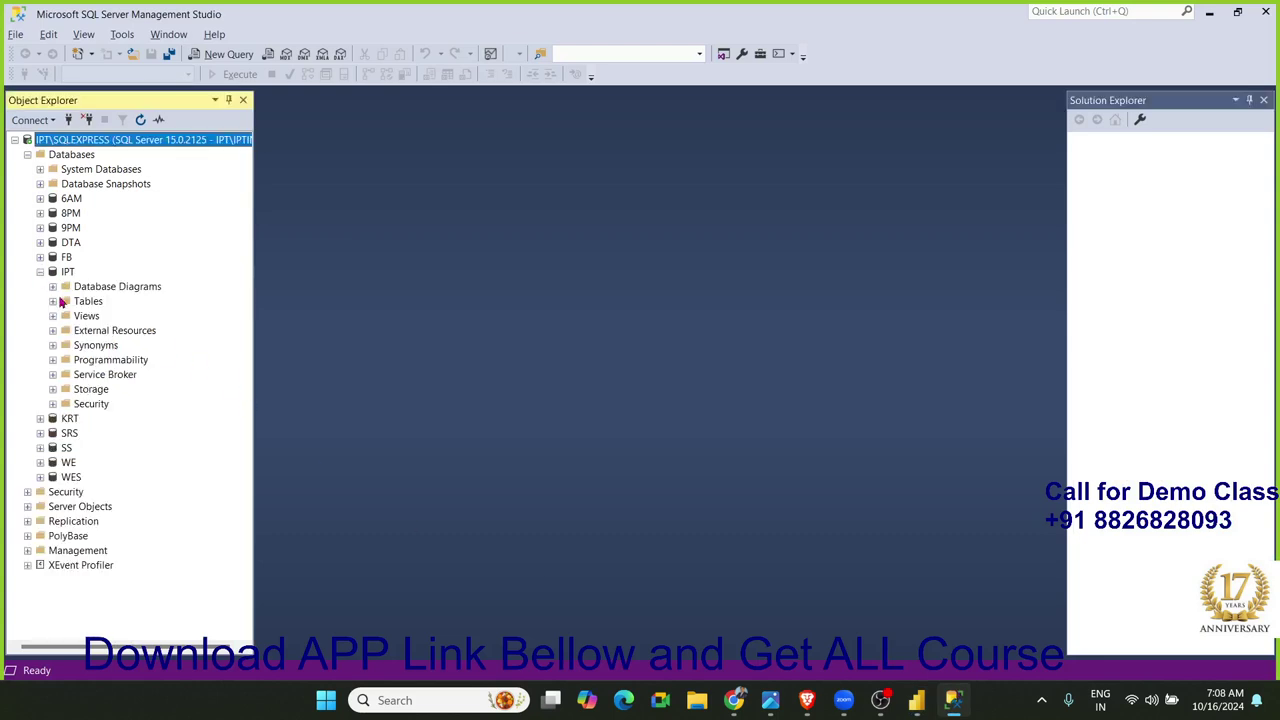
pyautogui.click(53, 301)
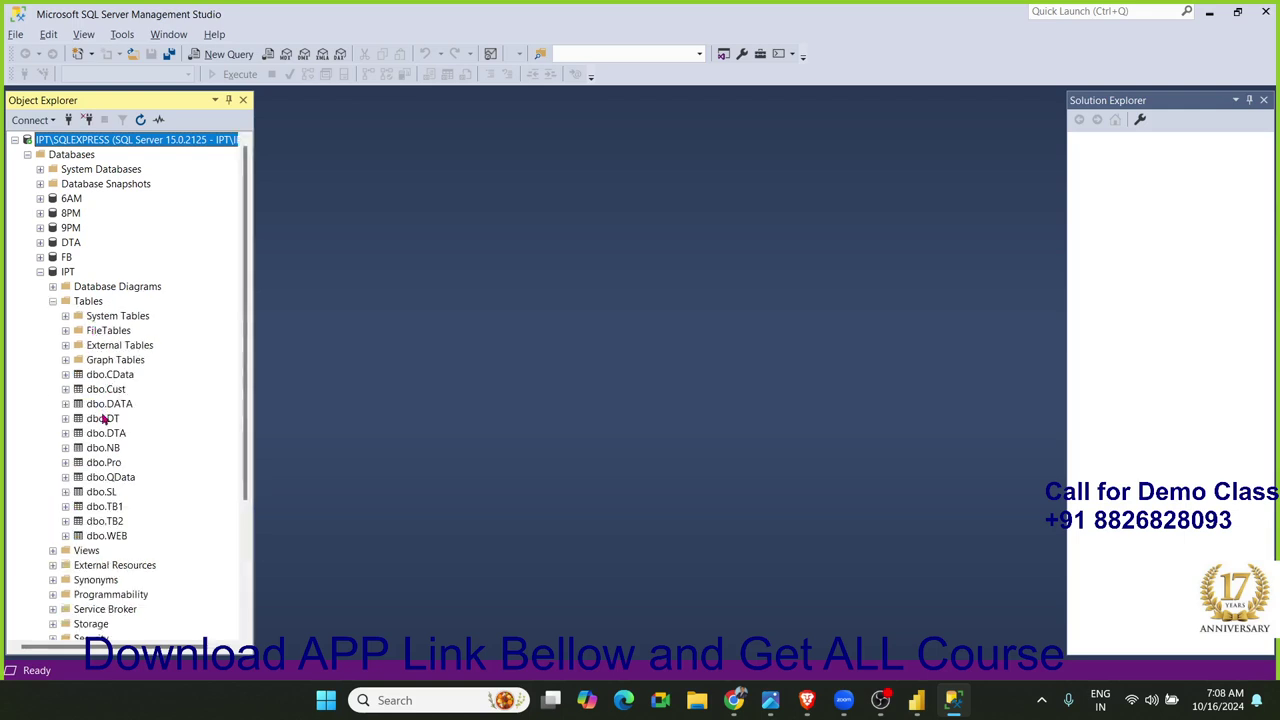
pyautogui.click(123, 407)
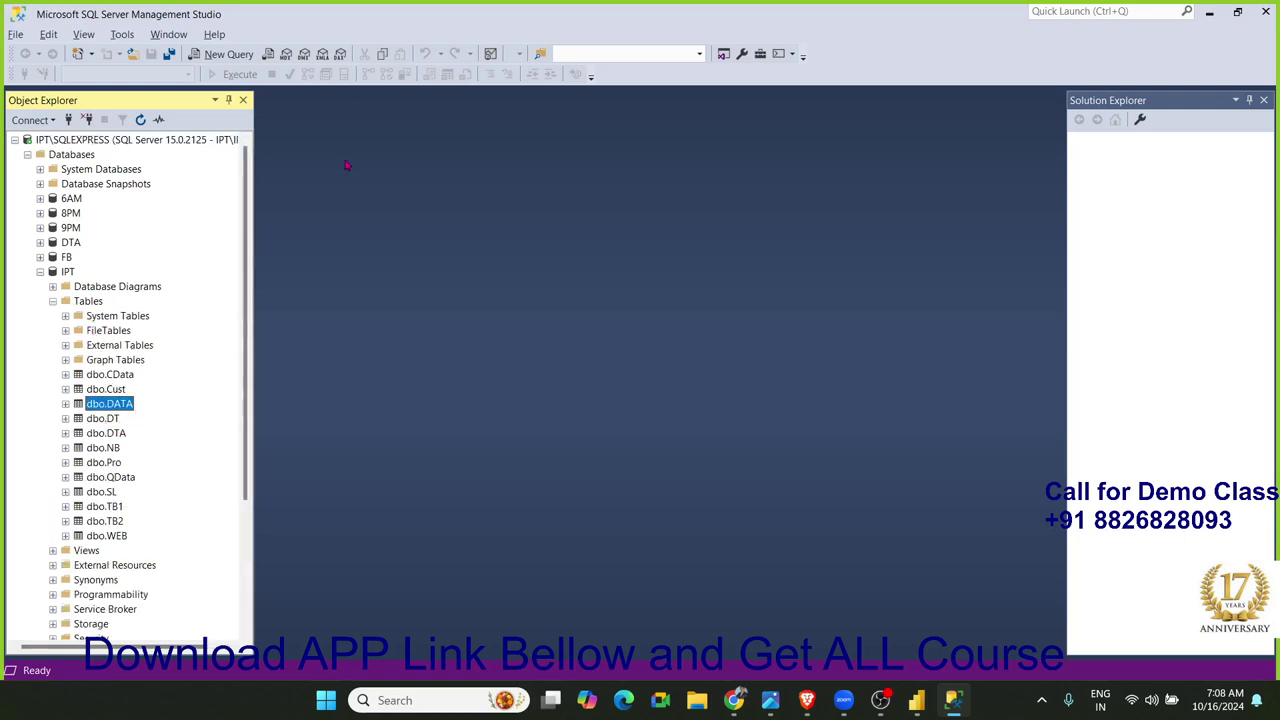
pyautogui.click(219, 57)
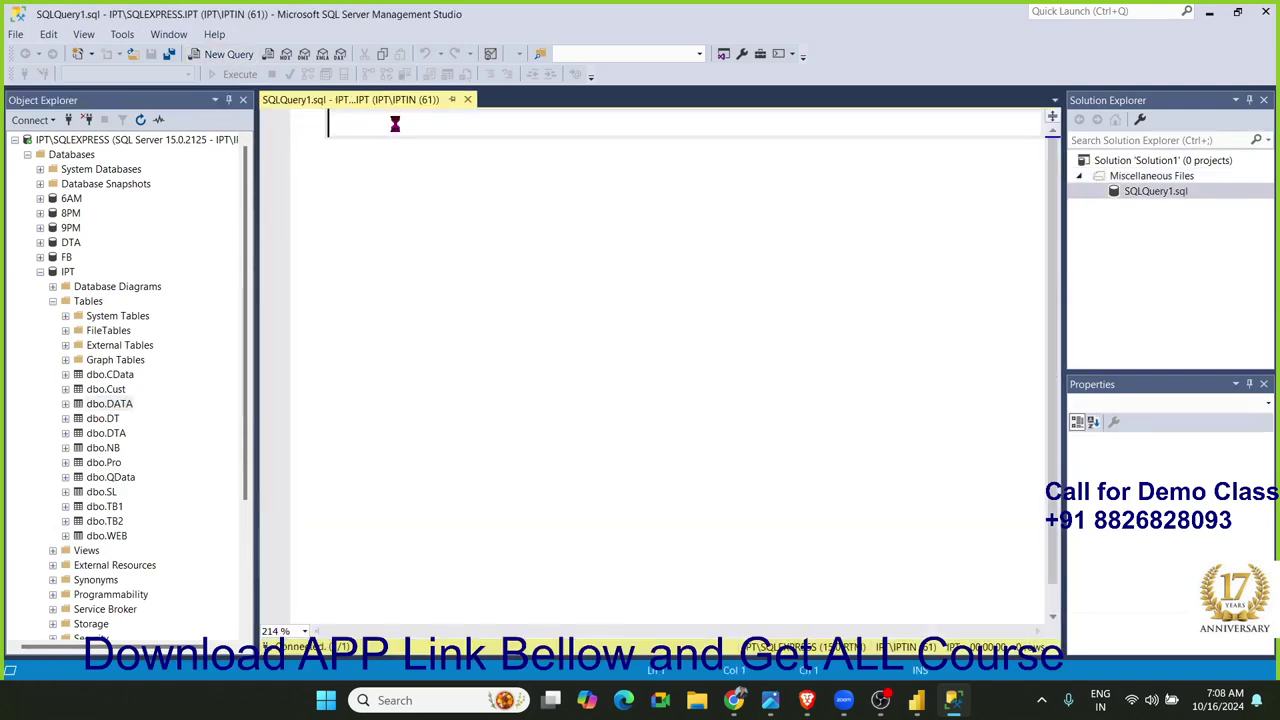
# Write and run SELECT * FROM DATA to list all rows
pyautogui.write('Sele')
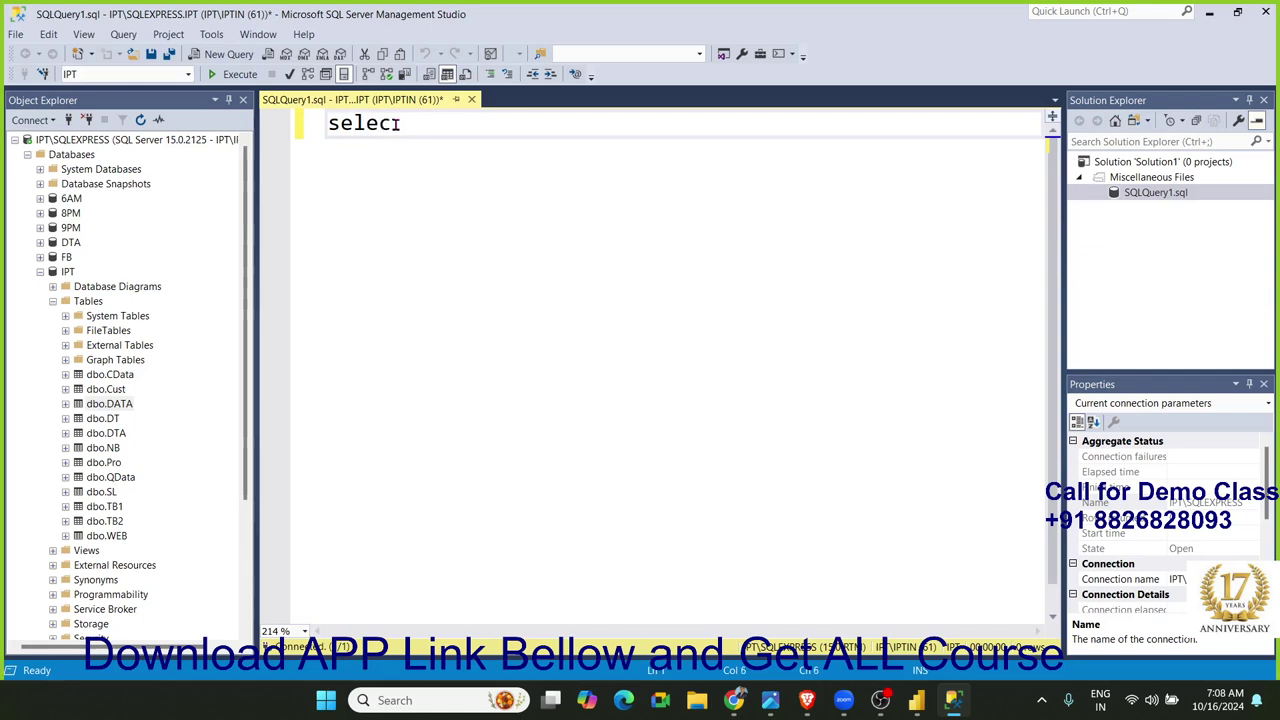
pyautogui.write('t *')
pyautogui.press('Return')
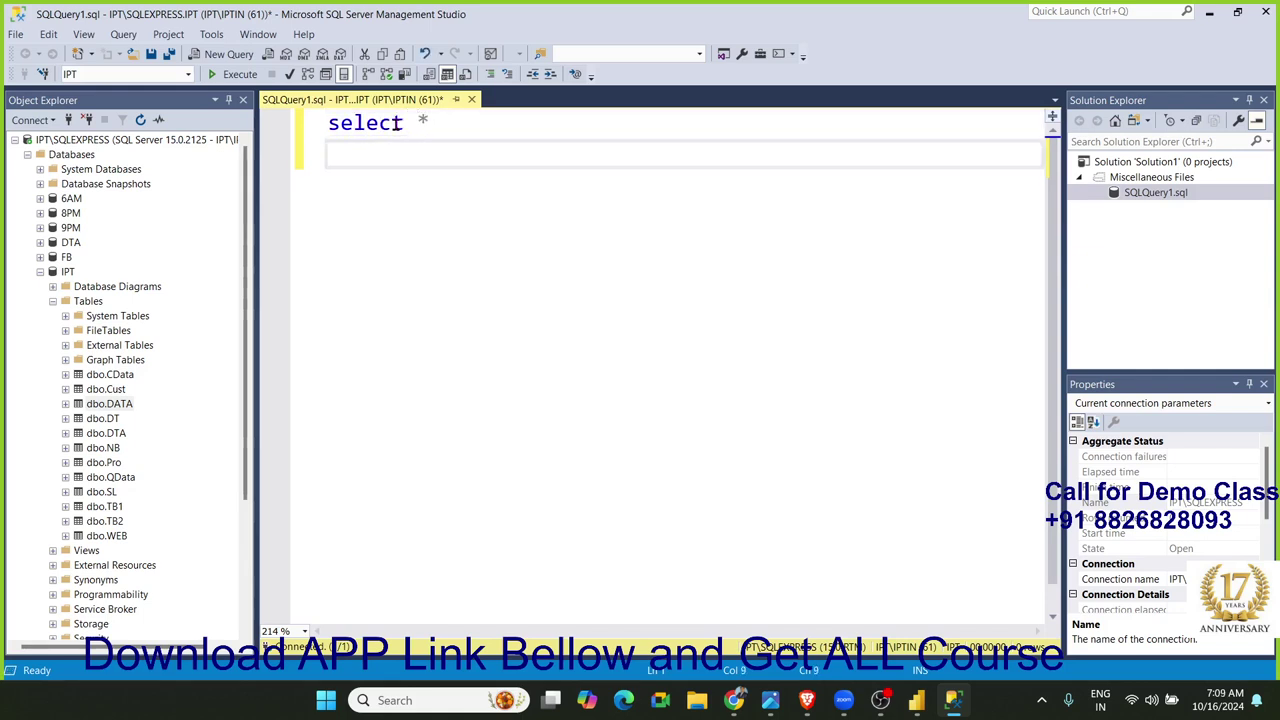
pyautogui.write('from ')
pyautogui.write('DA')
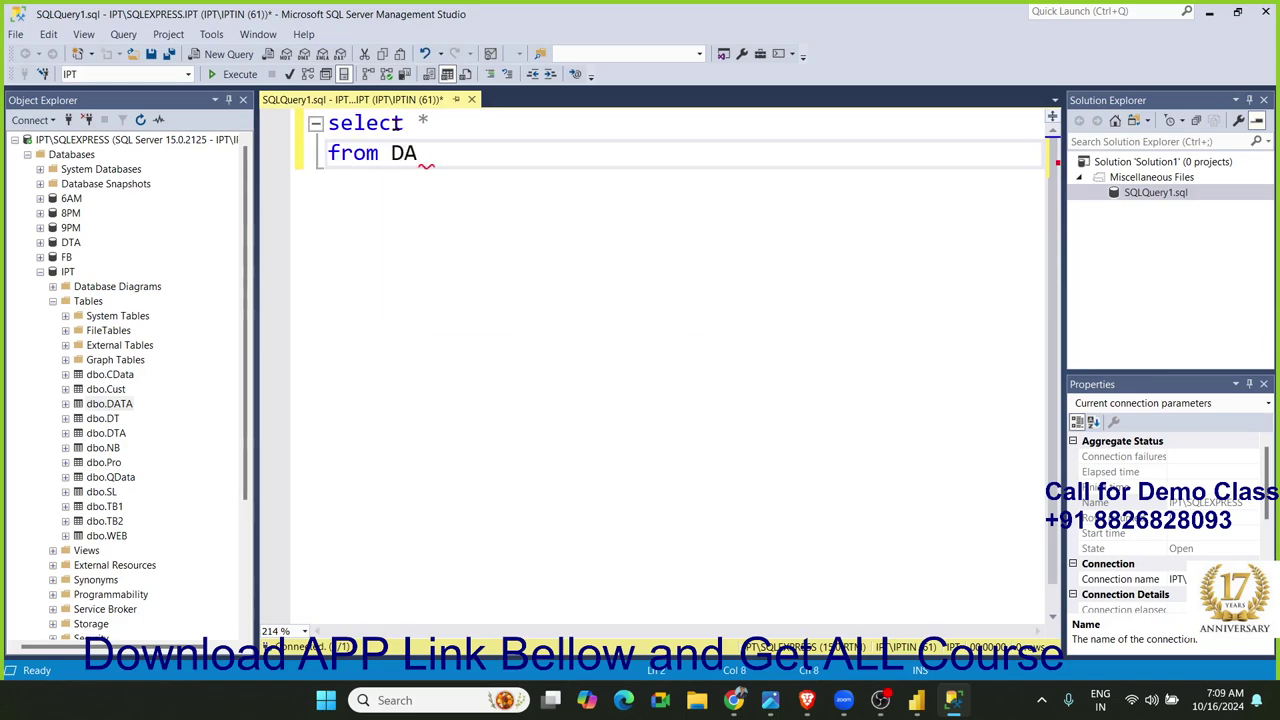
pyautogui.write('TA')
pyautogui.press('Escape')
pyautogui.click(234, 74)
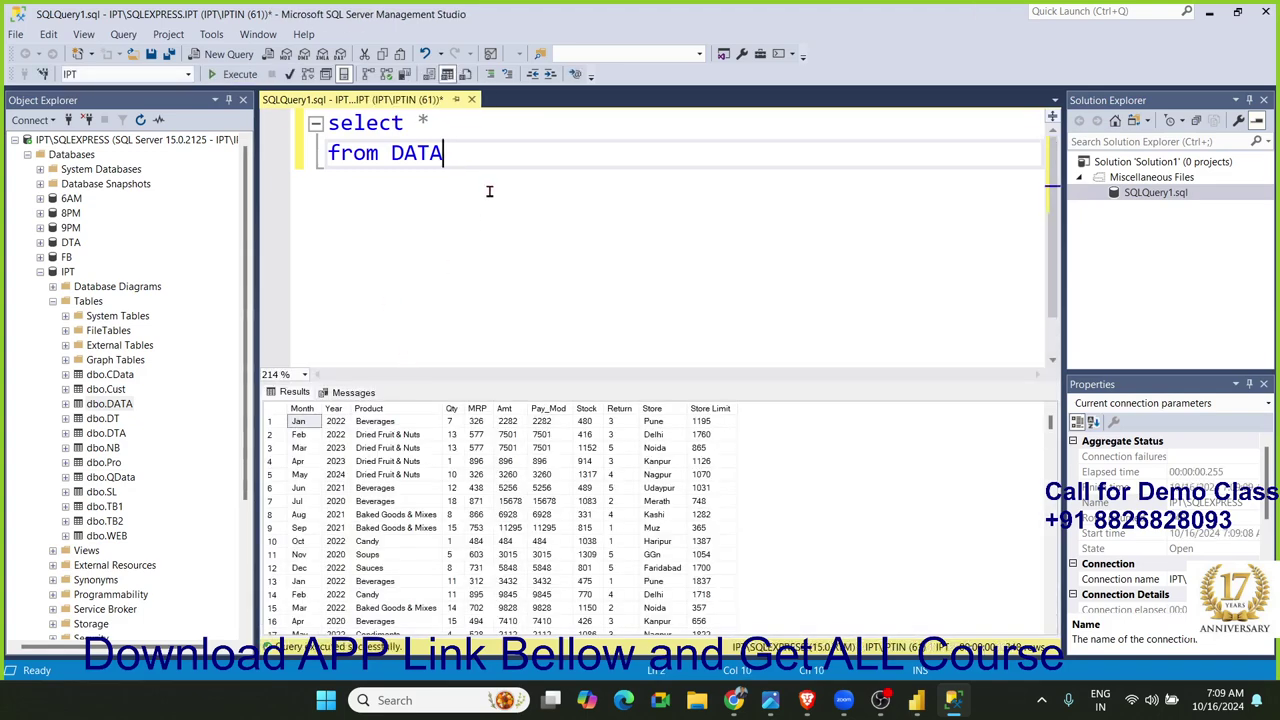
# Add WHERE Year=2024 to the query and run it, reviewing the 61 returned rows
pyautogui.press('Return')
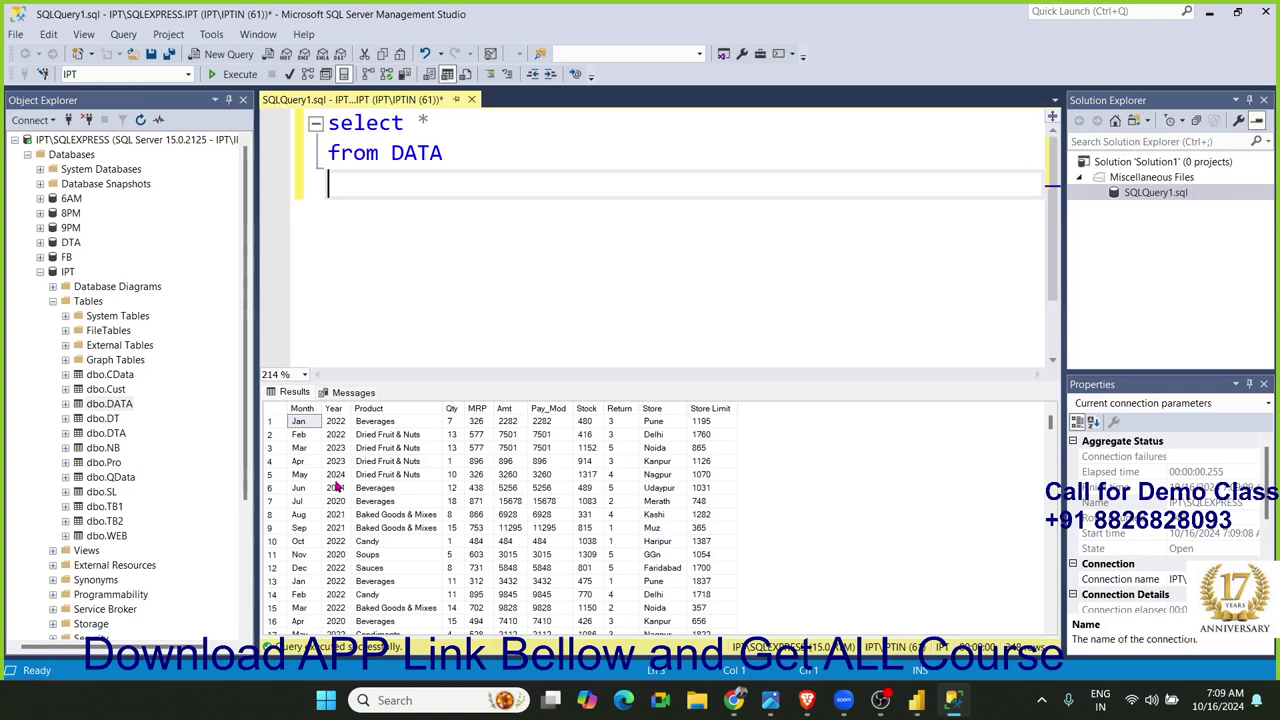
pyautogui.write('wher')
pyautogui.write('e yea')
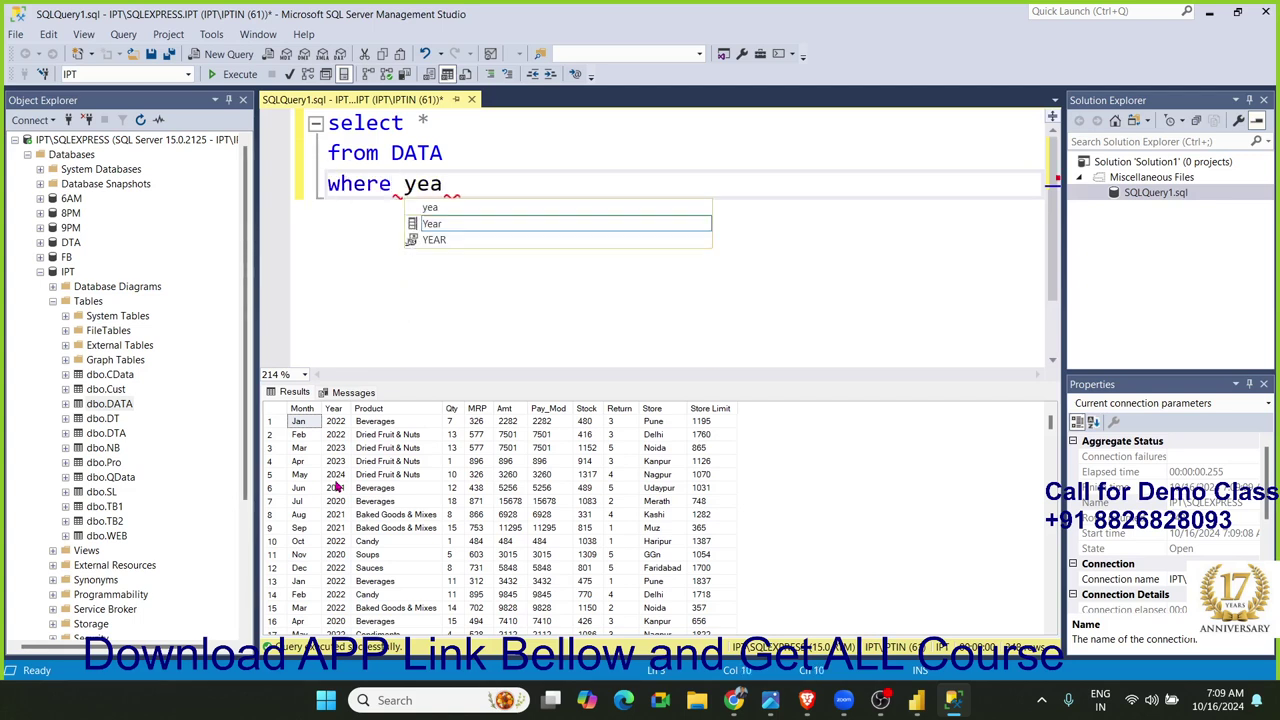
pyautogui.write('r')
pyautogui.press('Tab')
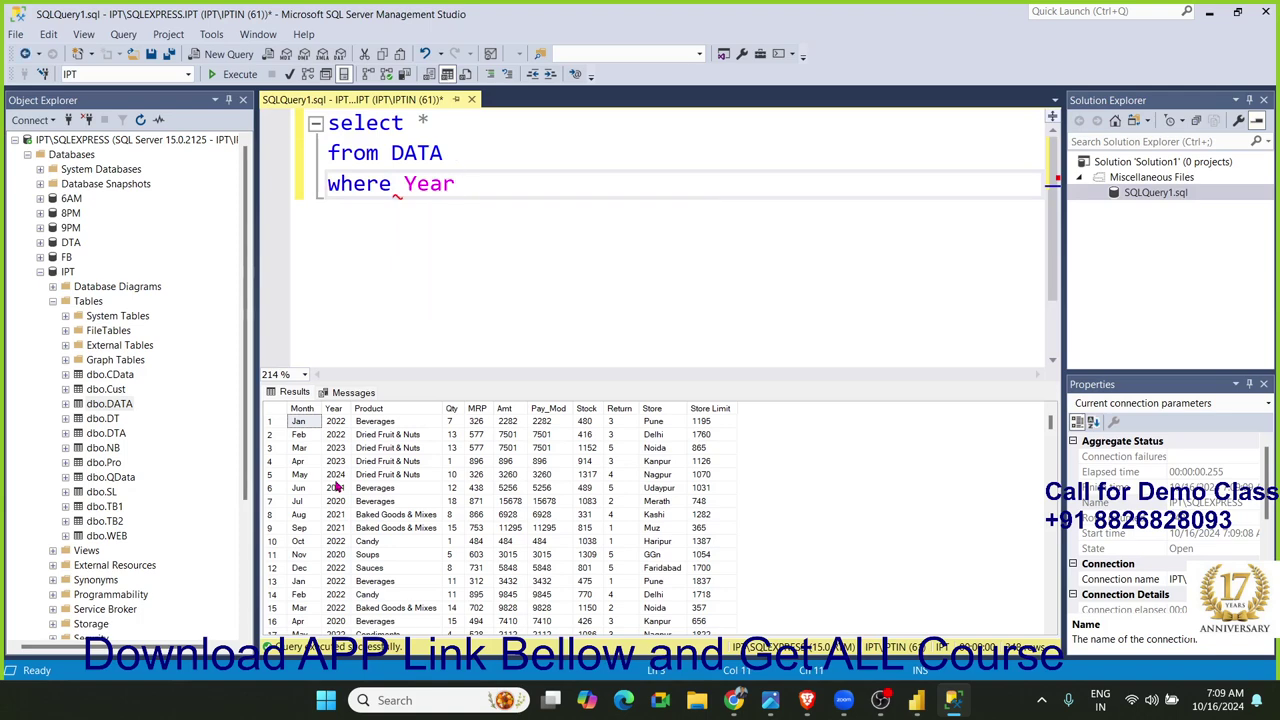
pyautogui.write('=2024')
pyautogui.click(240, 74)
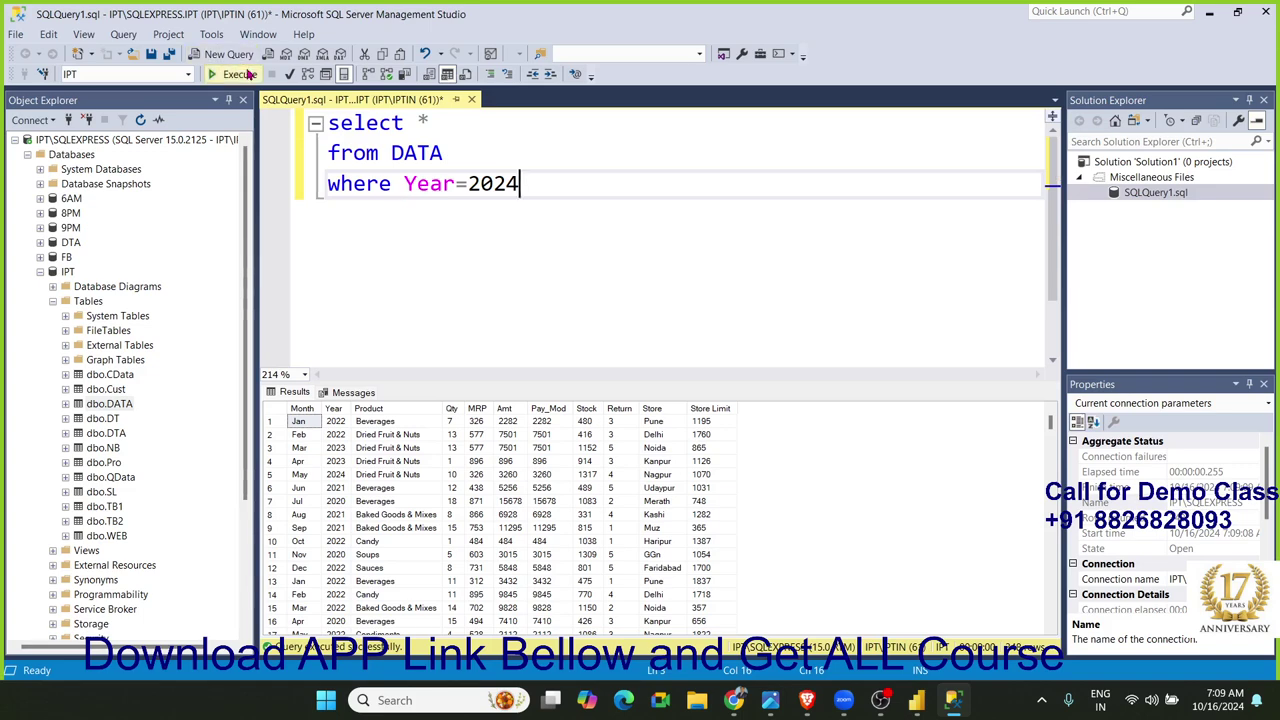
pyautogui.scroll(-2, 392, 445)
pyautogui.scroll(-2, 392, 445)
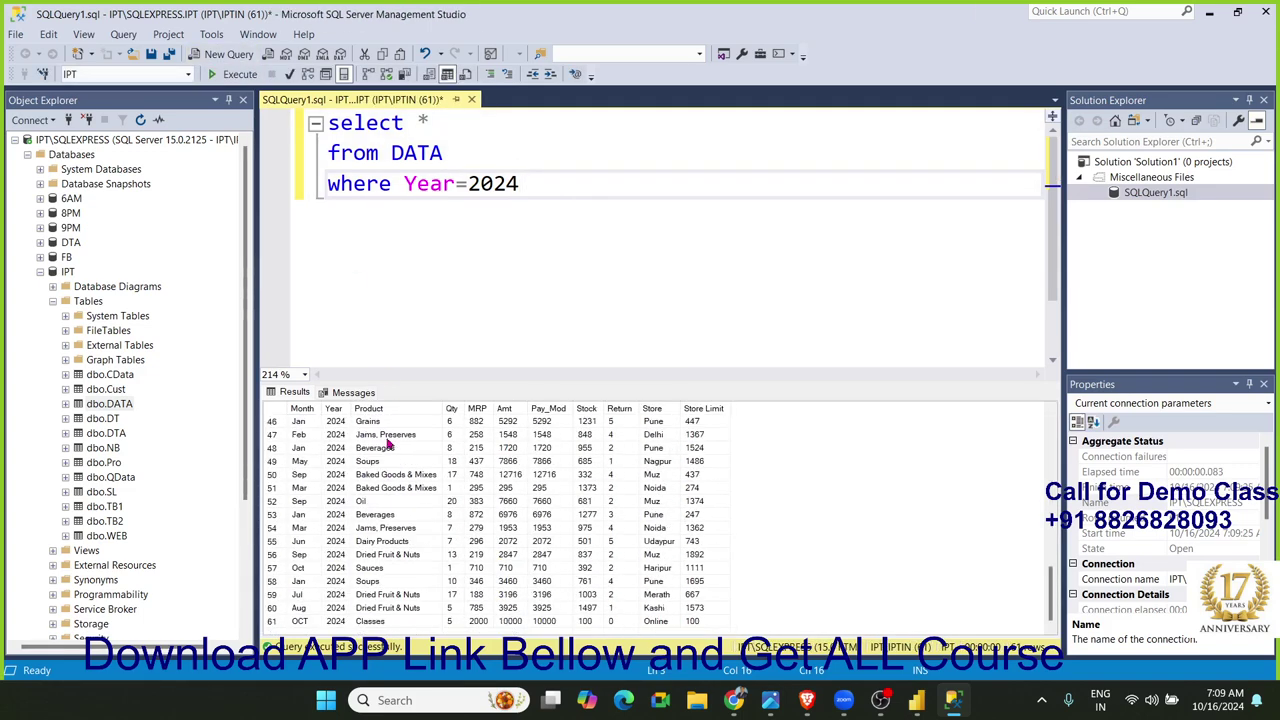
pyautogui.scroll(-1, 392, 445)
pyautogui.moveTo(328, 122); pyautogui.dragTo(443, 152)
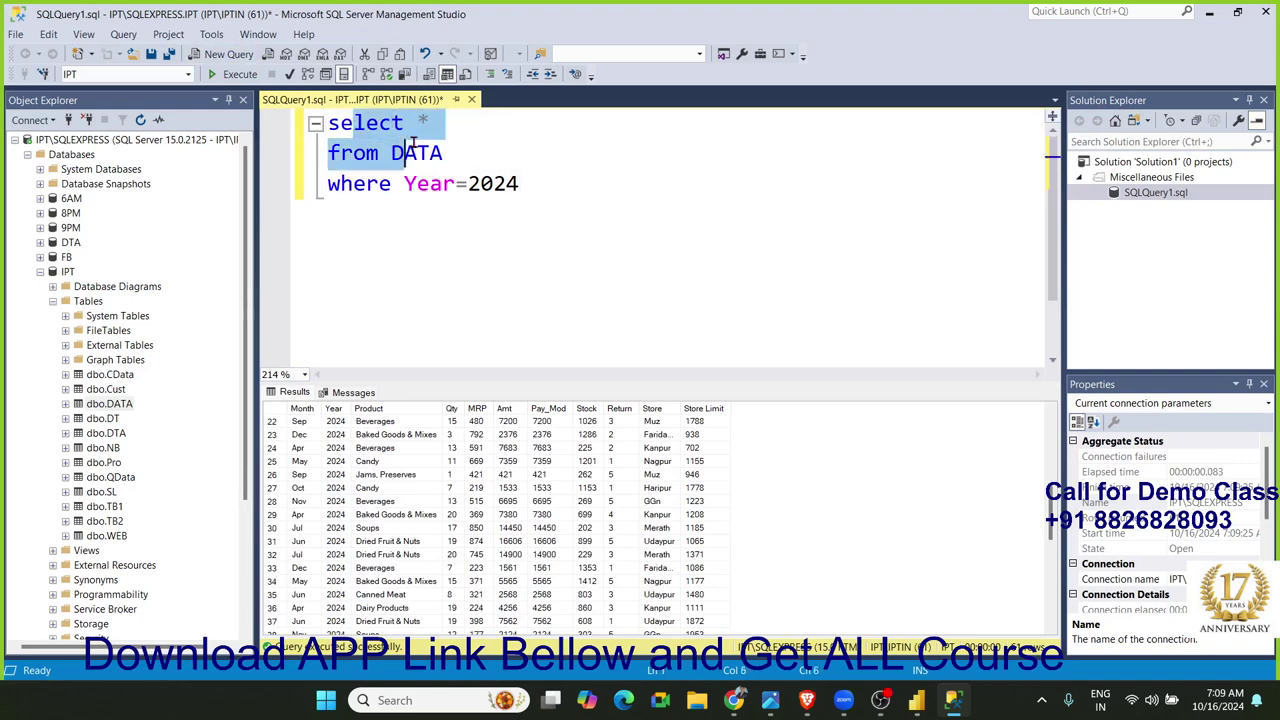
pyautogui.click(443, 152)
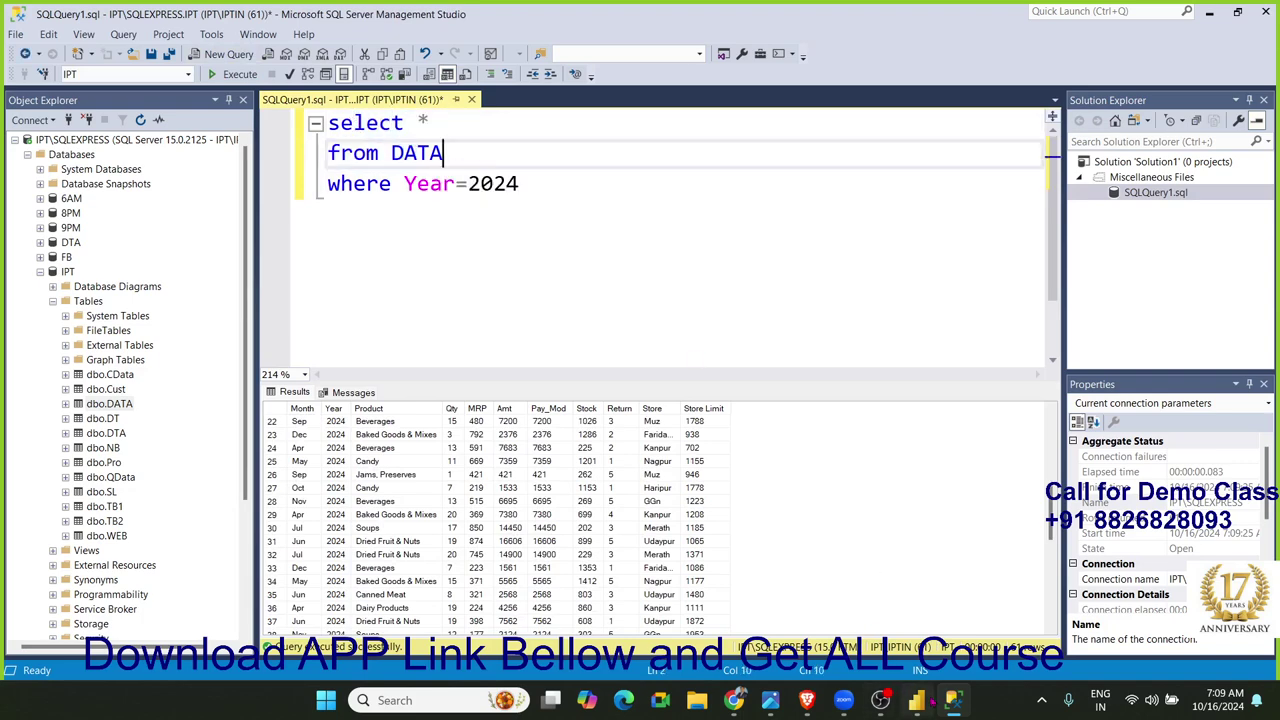
pyautogui.moveTo(932, 701)
# Fill Power BI's SQL Server dialog with server IPT\SQLEXPRESS and database IPT
pyautogui.click(916, 700)
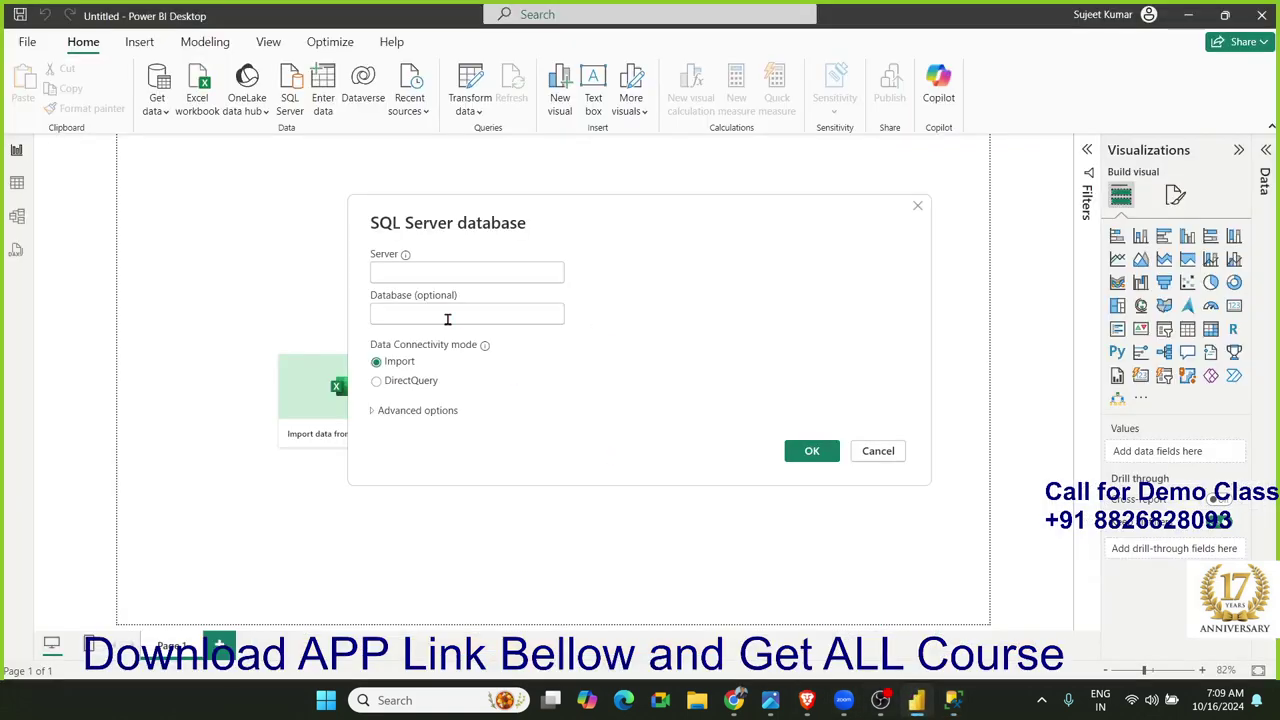
pyautogui.write('IPT\\SQLEXPRESS')
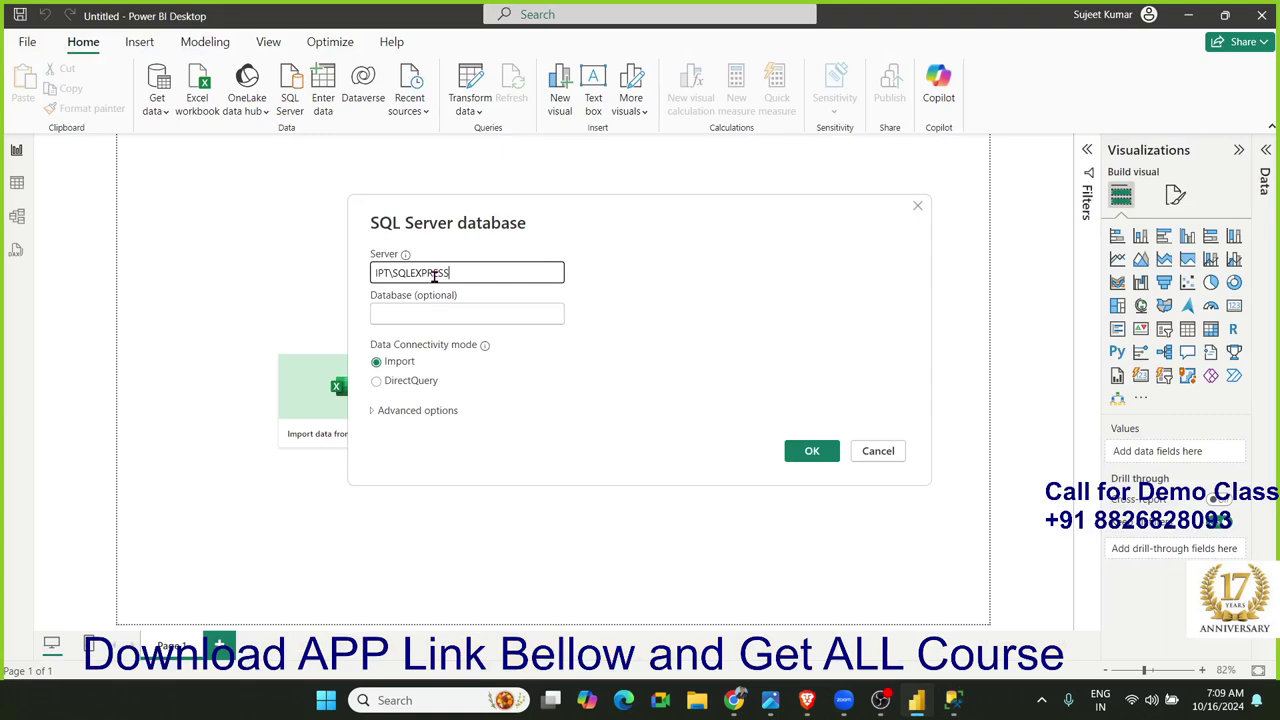
pyautogui.doubleClick(391, 276)
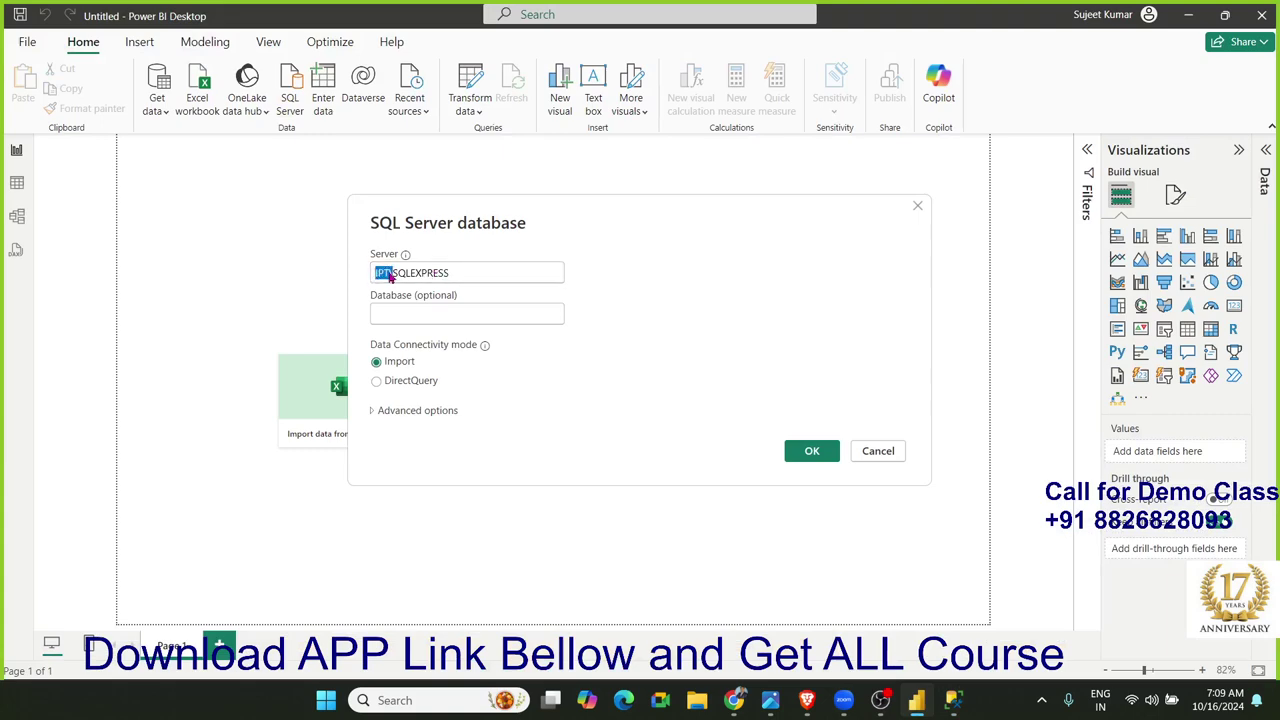
pyautogui.click(392, 273)
pyautogui.moveTo(392, 273); pyautogui.dragTo(450, 275)
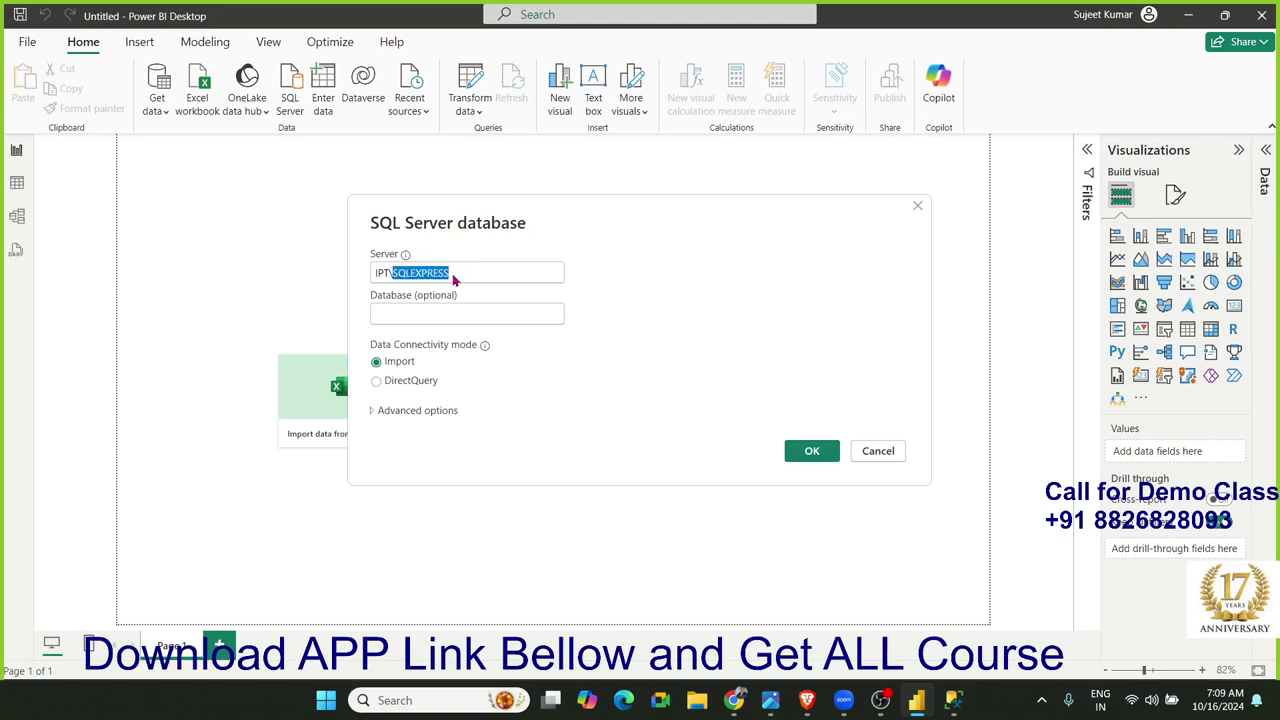
pyautogui.click(435, 315)
pyautogui.click(435, 315)
pyautogui.write('IPT')
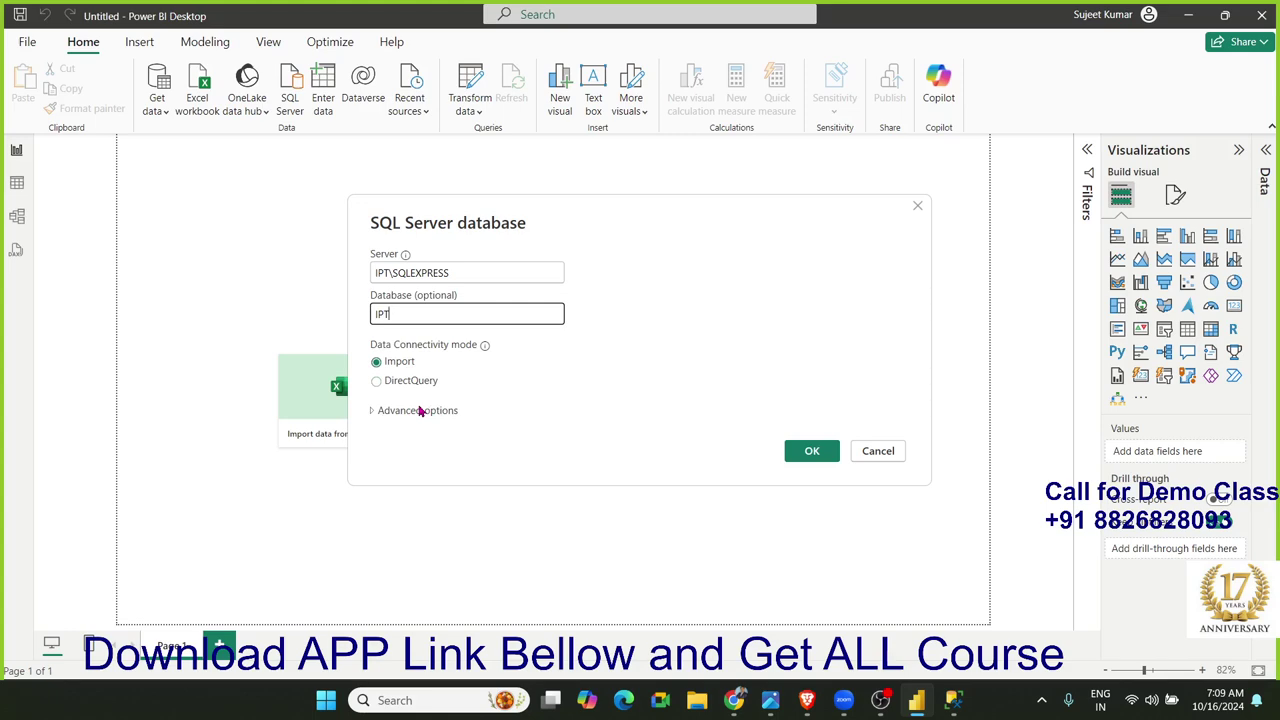
# Under Advanced options, enter 'select * from DATA where year=2024' as the SQL statement and run it
pyautogui.click(421, 412)
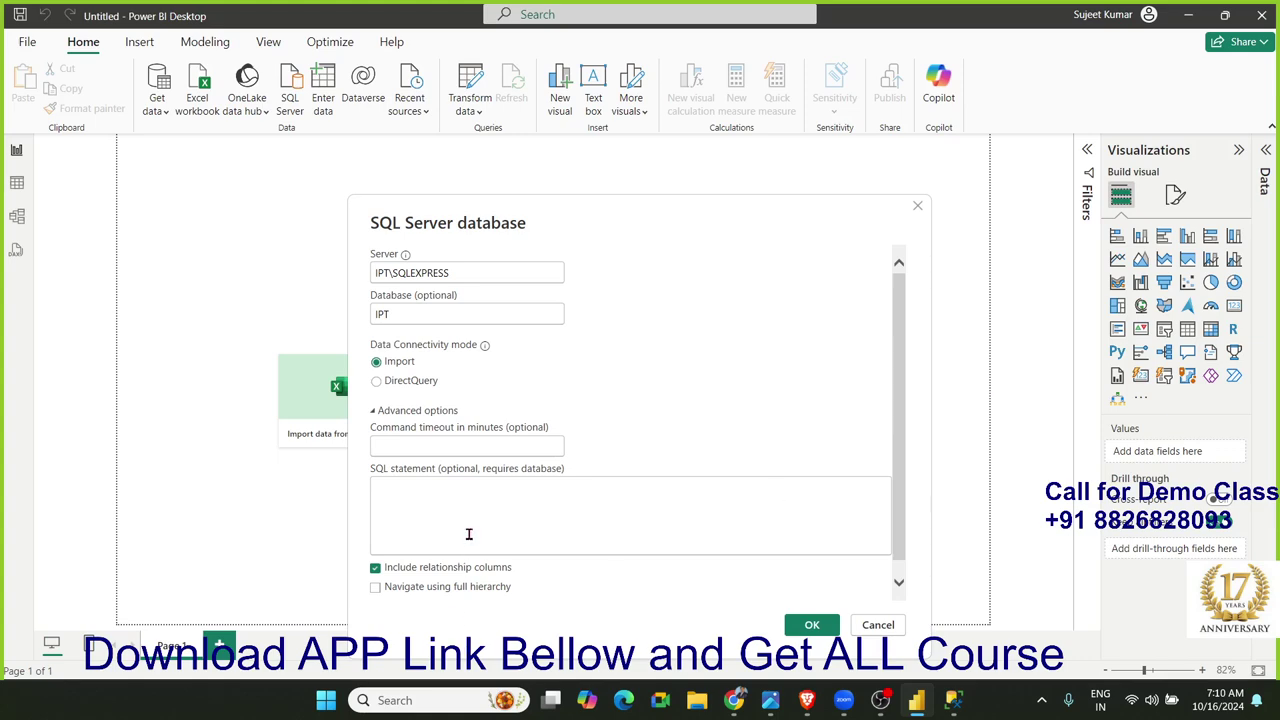
pyautogui.write('s')
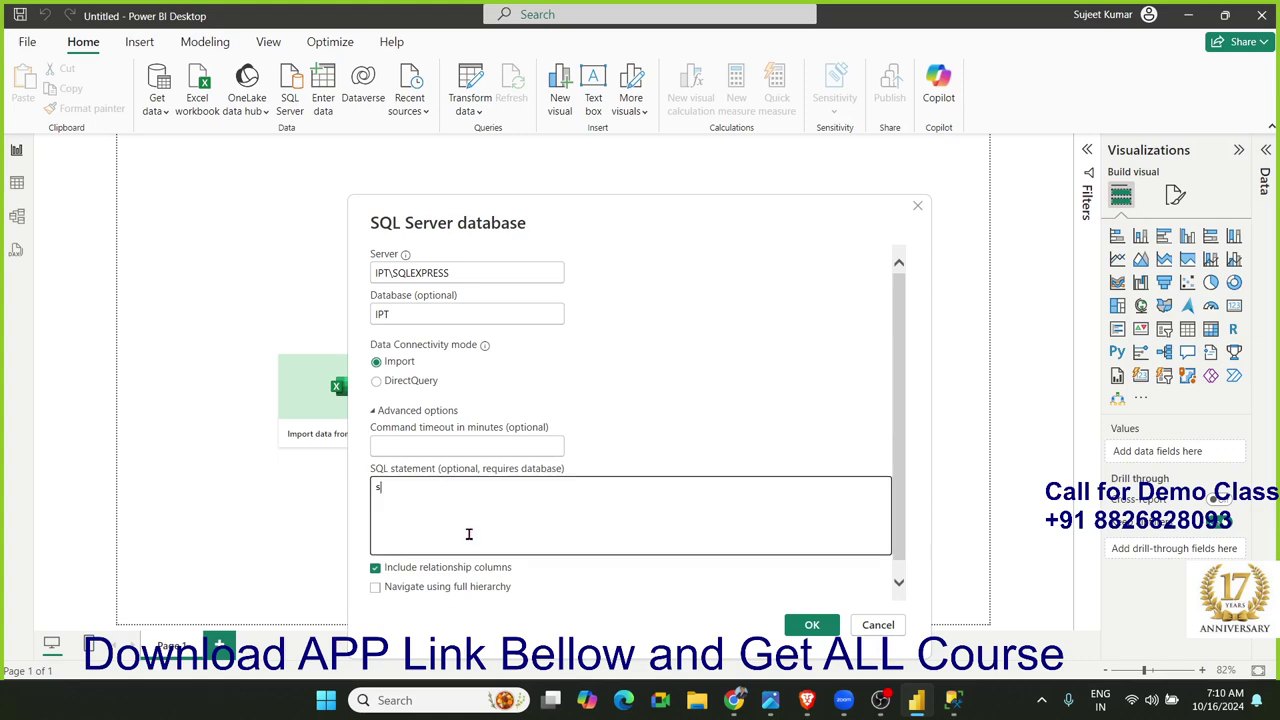
pyautogui.write('elect *')
pyautogui.press('Return')
pyautogui.write('om ')
pyautogui.write('DATA')
pyautogui.press('Return')
pyautogui.write('he')
pyautogui.write('re ')
pyautogui.write('year=')
pyautogui.write('20')
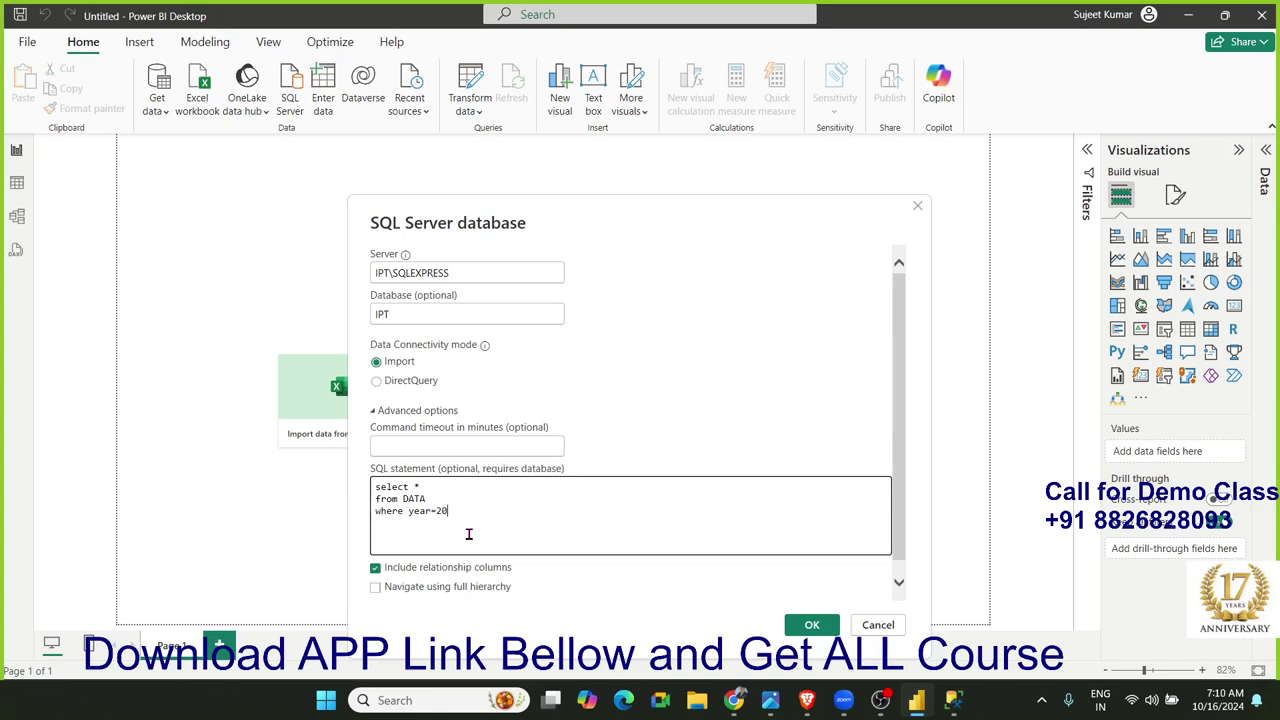
pyautogui.write('24')
pyautogui.click(809, 627)
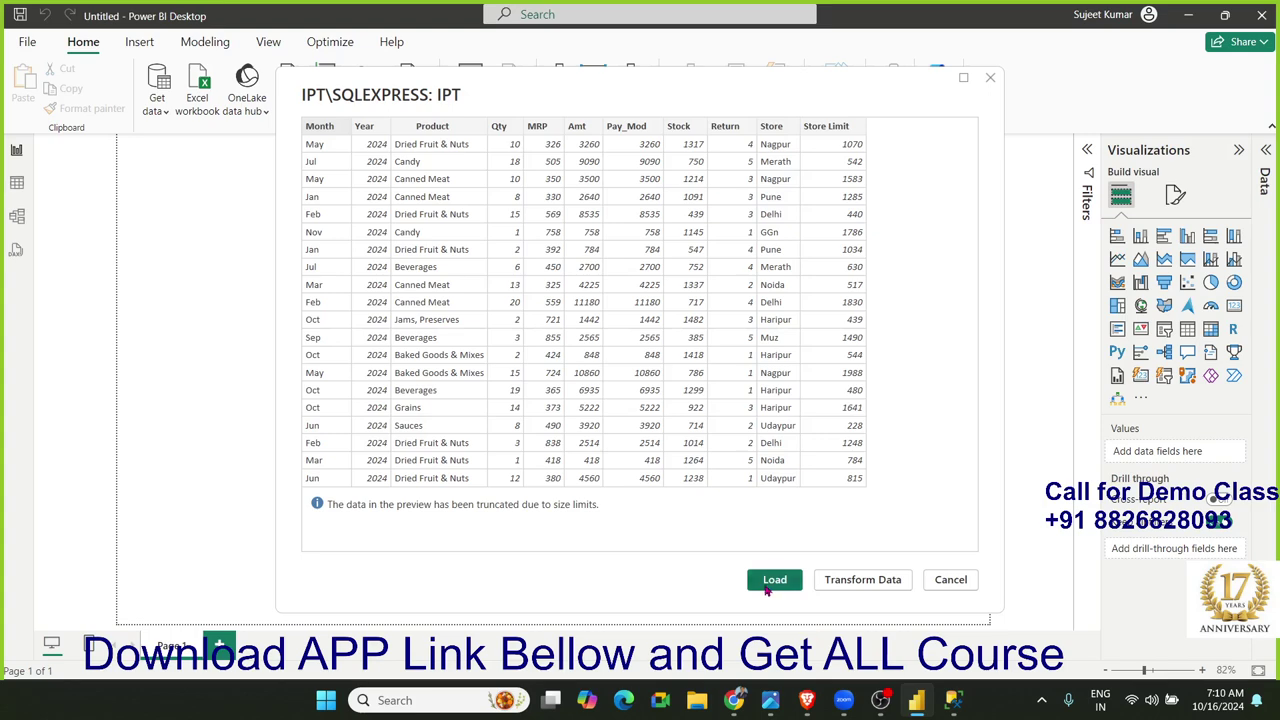
# Load the previewed 2024 rows and rename Query1 to Data-24
pyautogui.click(770, 585)
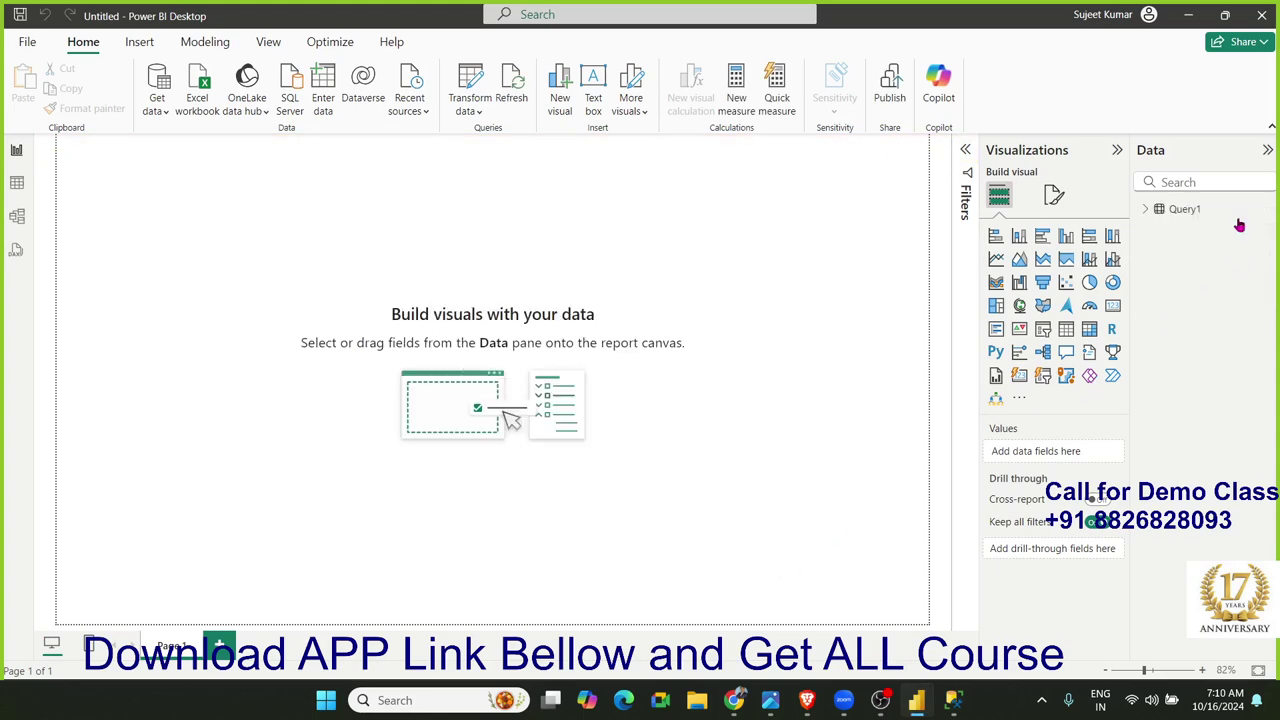
pyautogui.rightClick(1201, 219)
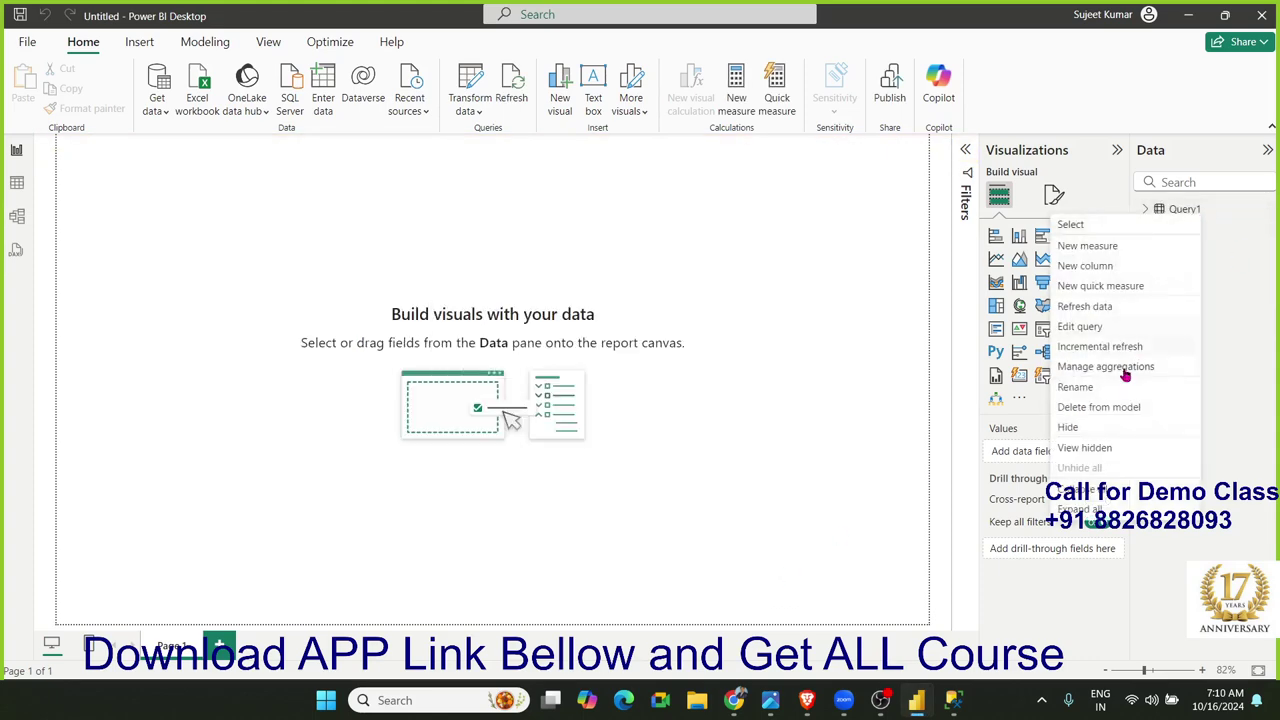
pyautogui.click(1107, 399)
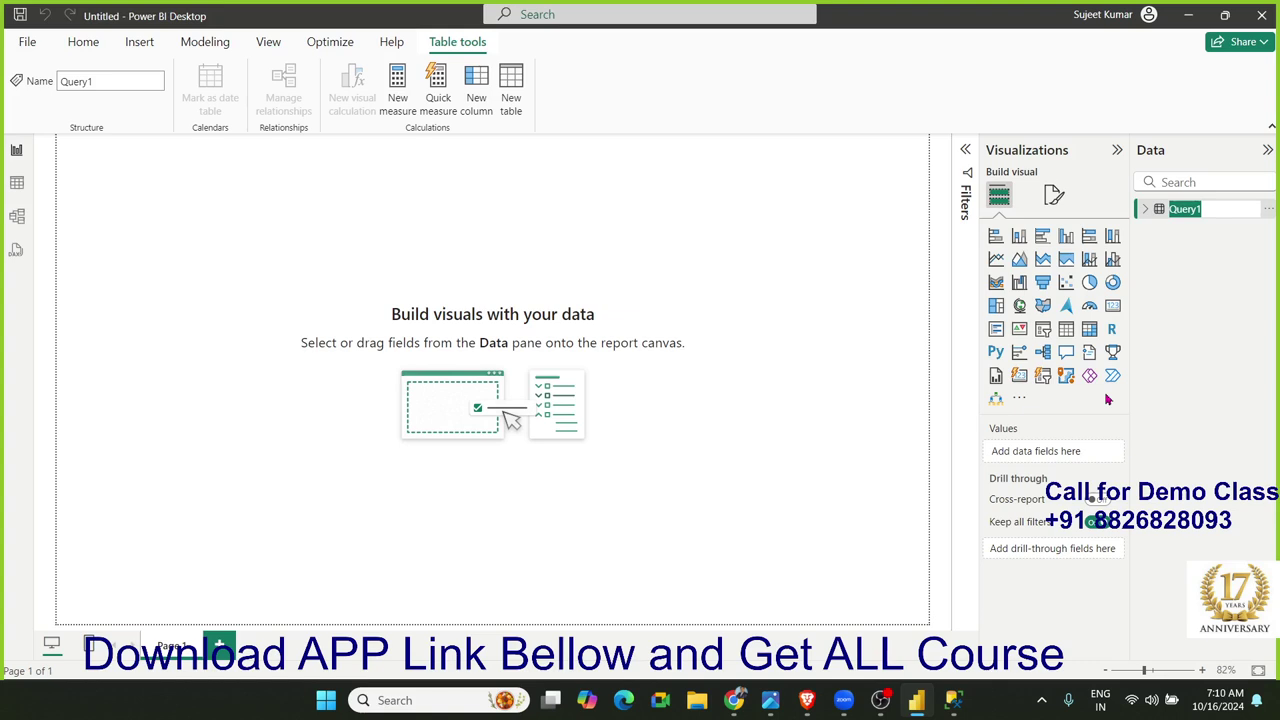
pyautogui.write('Data-')
pyautogui.write('C')
pyautogui.press('BackSpace')
pyautogui.write('24')
pyautogui.press('Return')
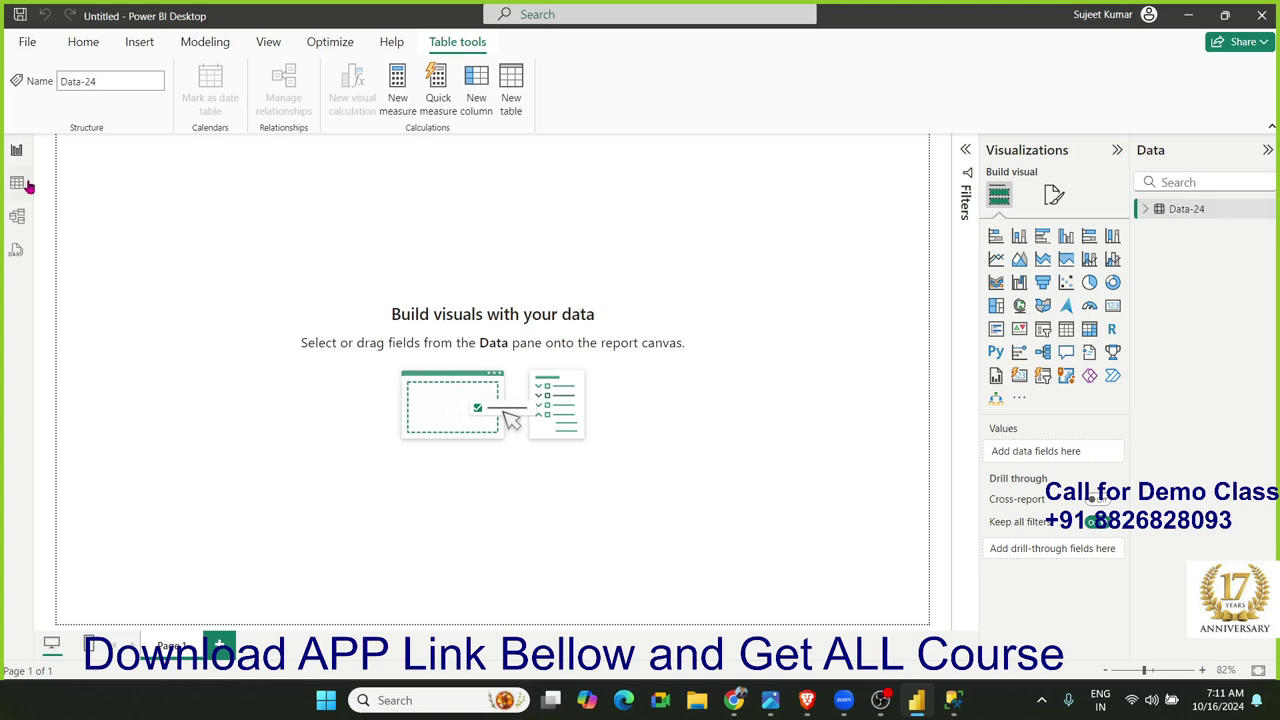
# Inspect the Data-24 table's 61 rows in Table view
pyautogui.click(18, 183)
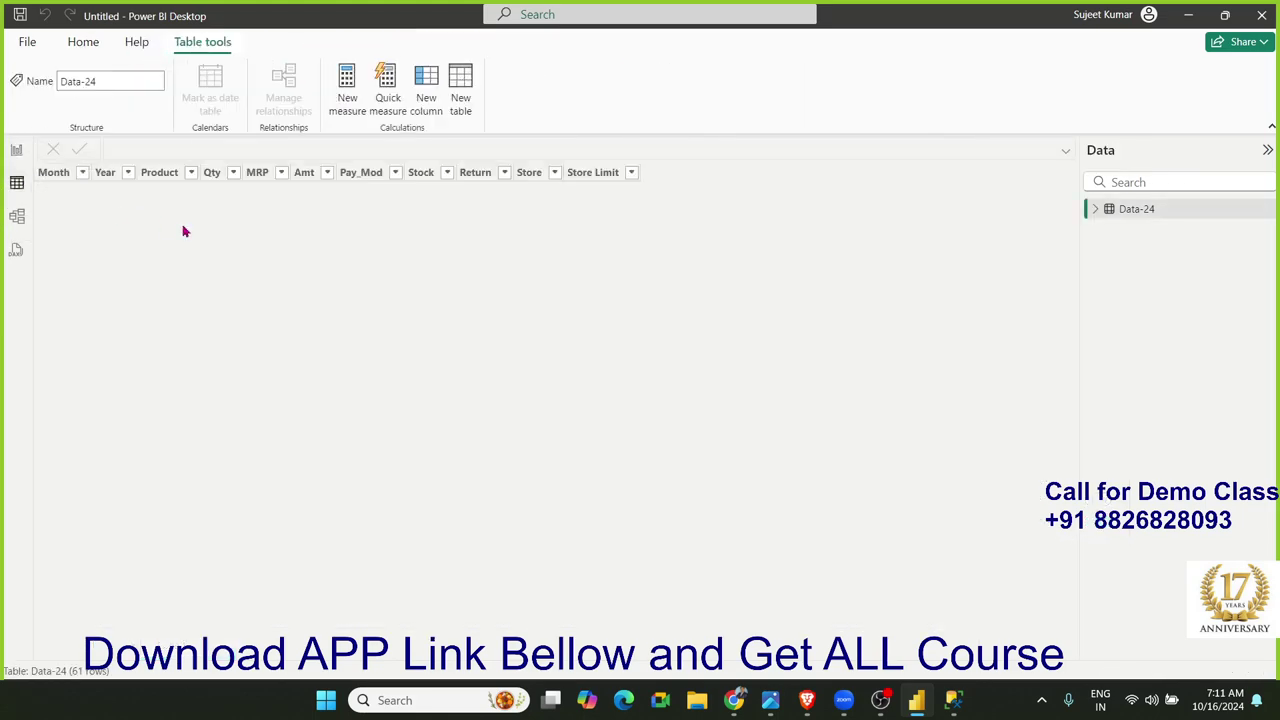
pyautogui.click(172, 256)
pyautogui.scroll(-5, 172, 256)
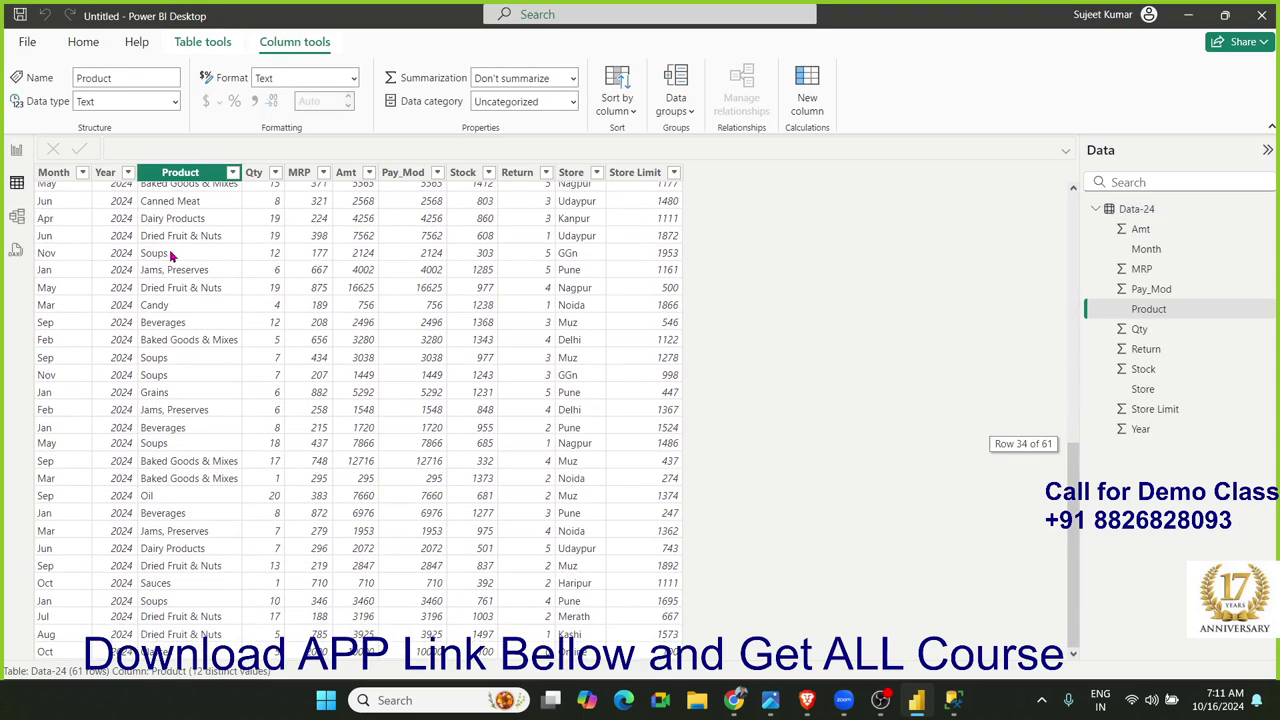
pyautogui.scroll(-3, 172, 256)
pyautogui.scroll(10, 172, 256)
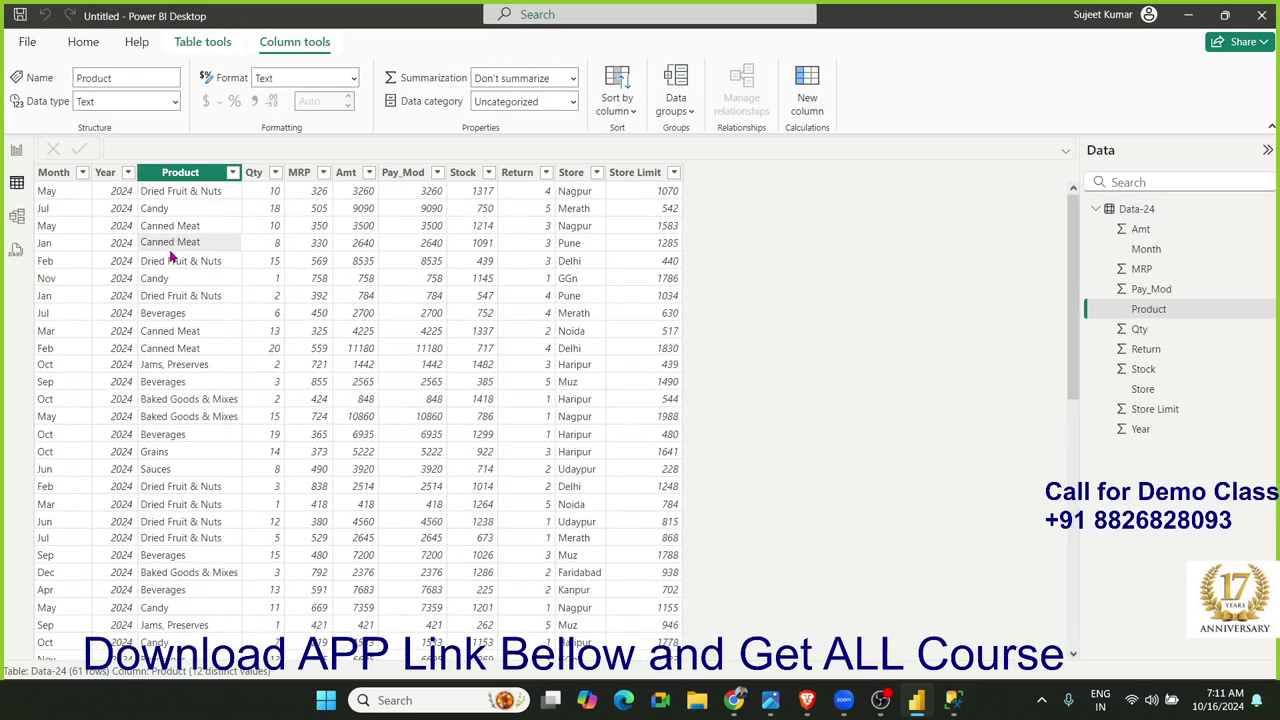
# Back in SSMS, open dbo.DATA's rows for editing
pyautogui.click(953, 700)
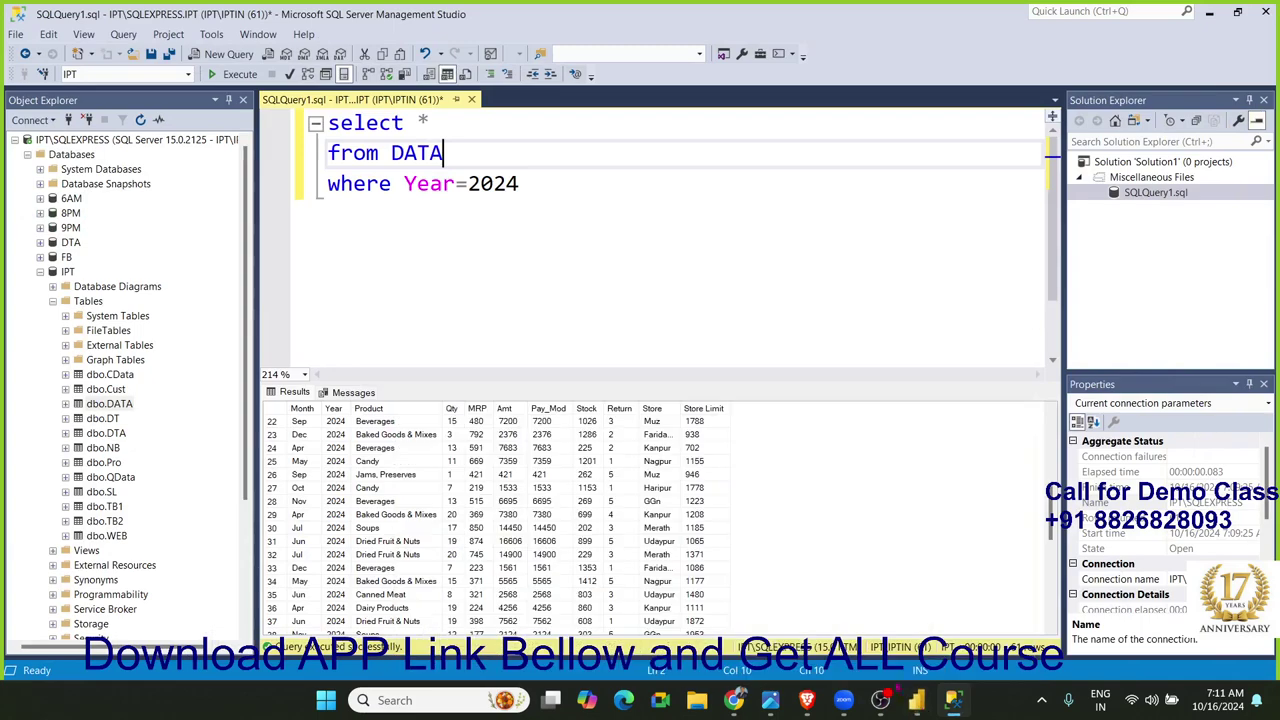
pyautogui.click(497, 325)
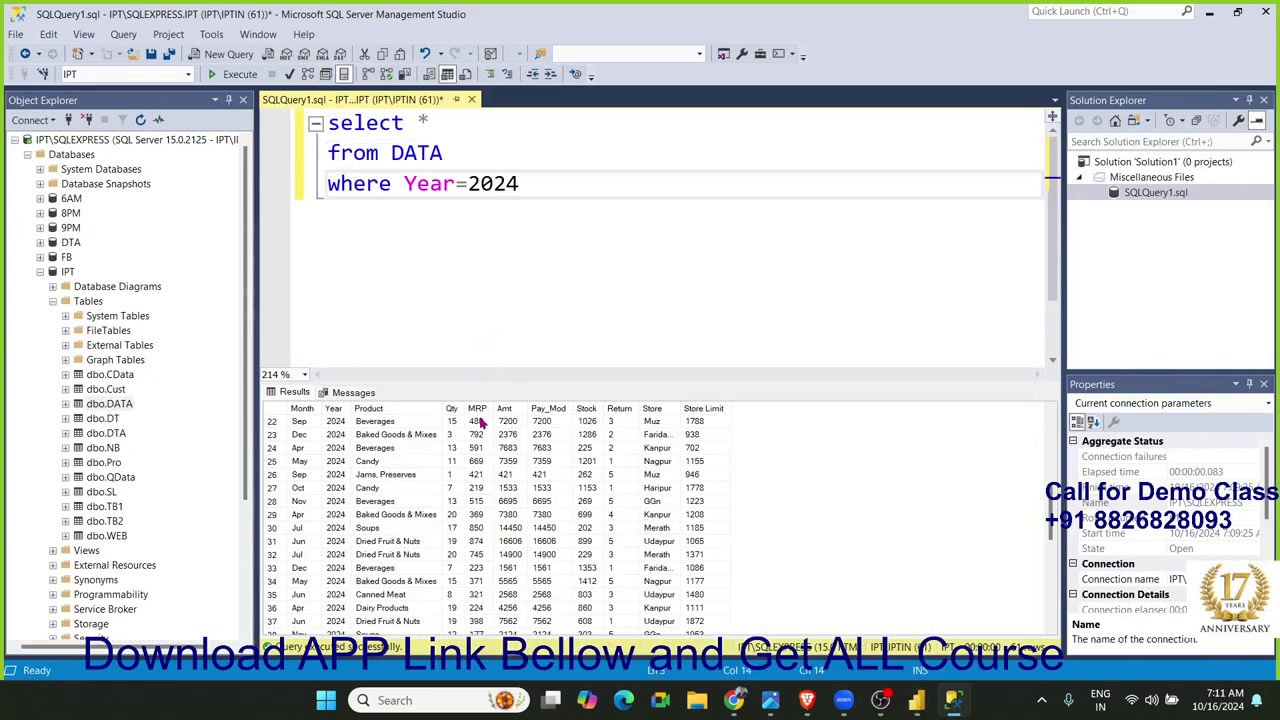
pyautogui.scroll(-8, 486, 423)
pyautogui.scroll(6, 480, 423)
pyautogui.scroll(3, 480, 423)
pyautogui.rightClick(125, 404)
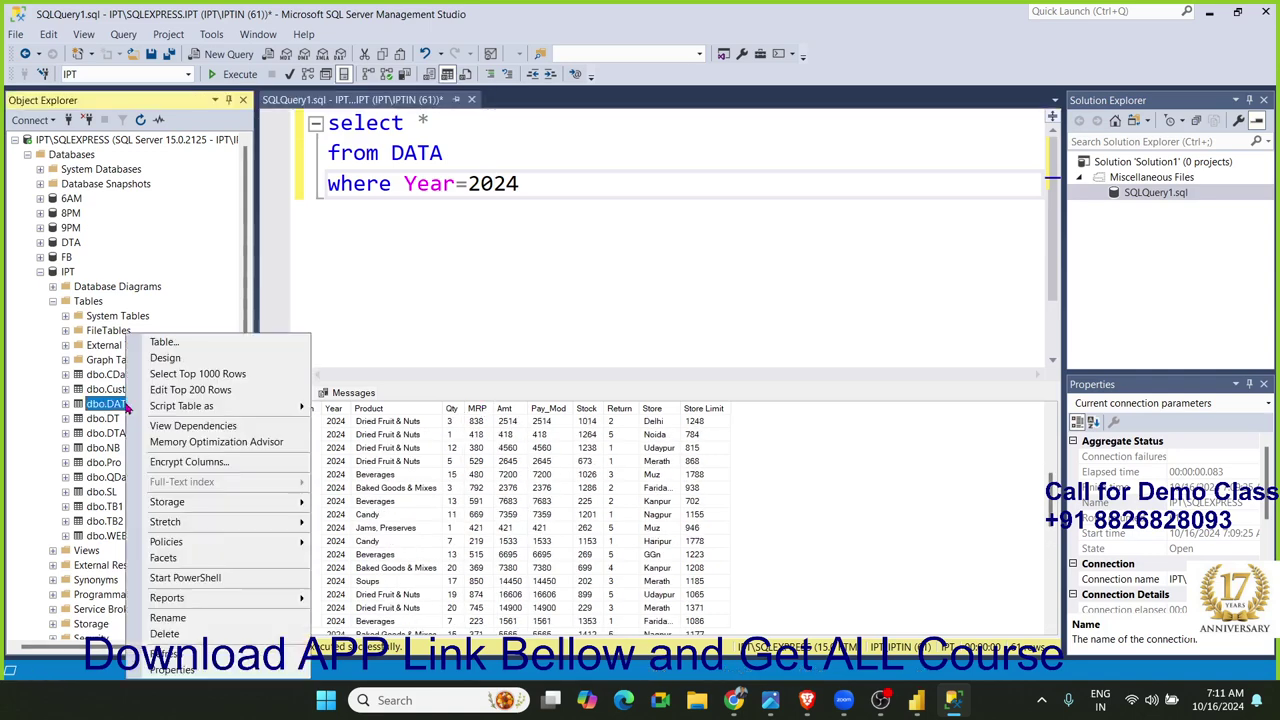
pyautogui.click(175, 391)
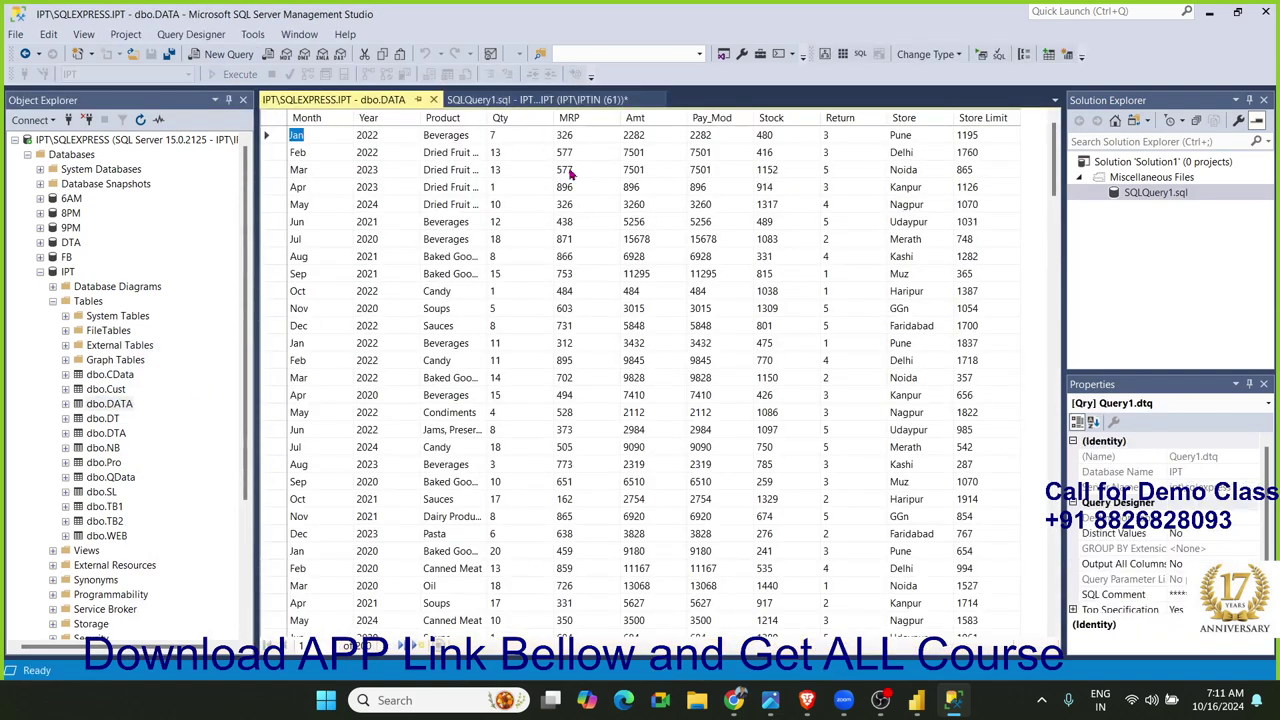
pyautogui.moveTo(1053, 180); pyautogui.dragTo(1052, 605)
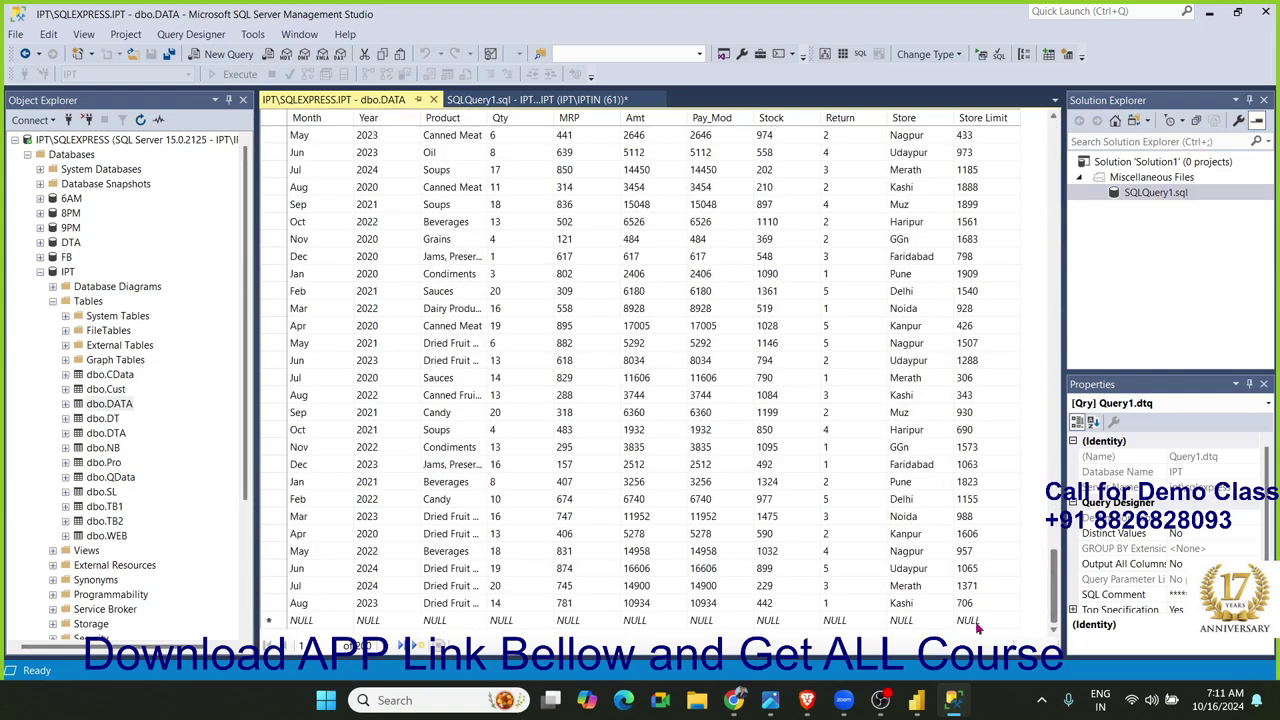
# Start a new row with OCT 2024, Classes, quantity 1, MRP 5000 and Amt 5000
pyautogui.click(308, 621)
pyautogui.write('OCT ')
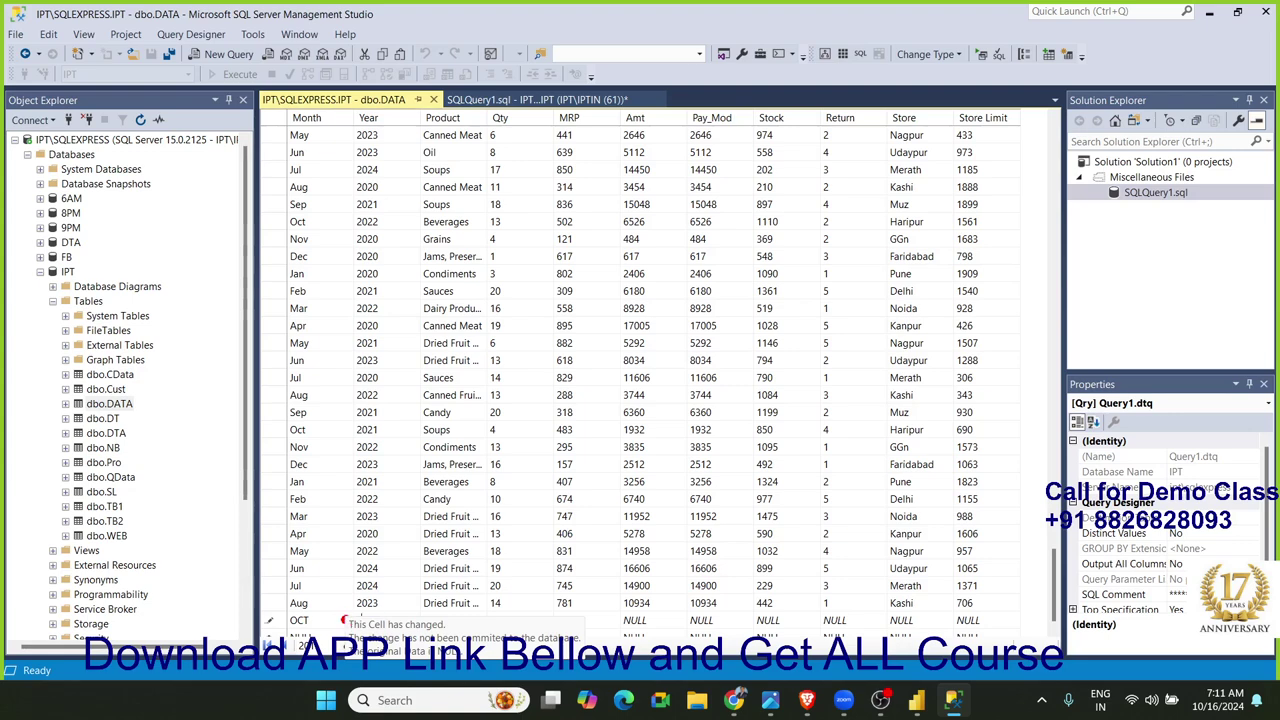
pyautogui.write('2024')
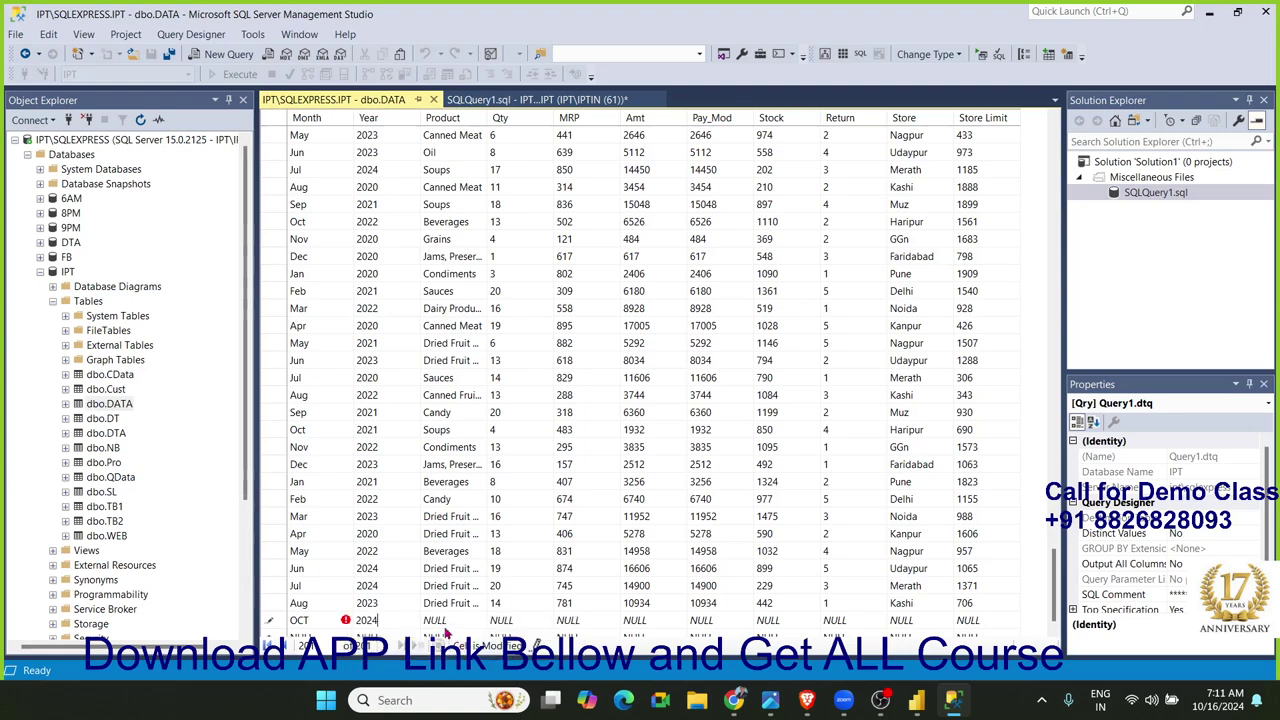
pyautogui.click(466, 622)
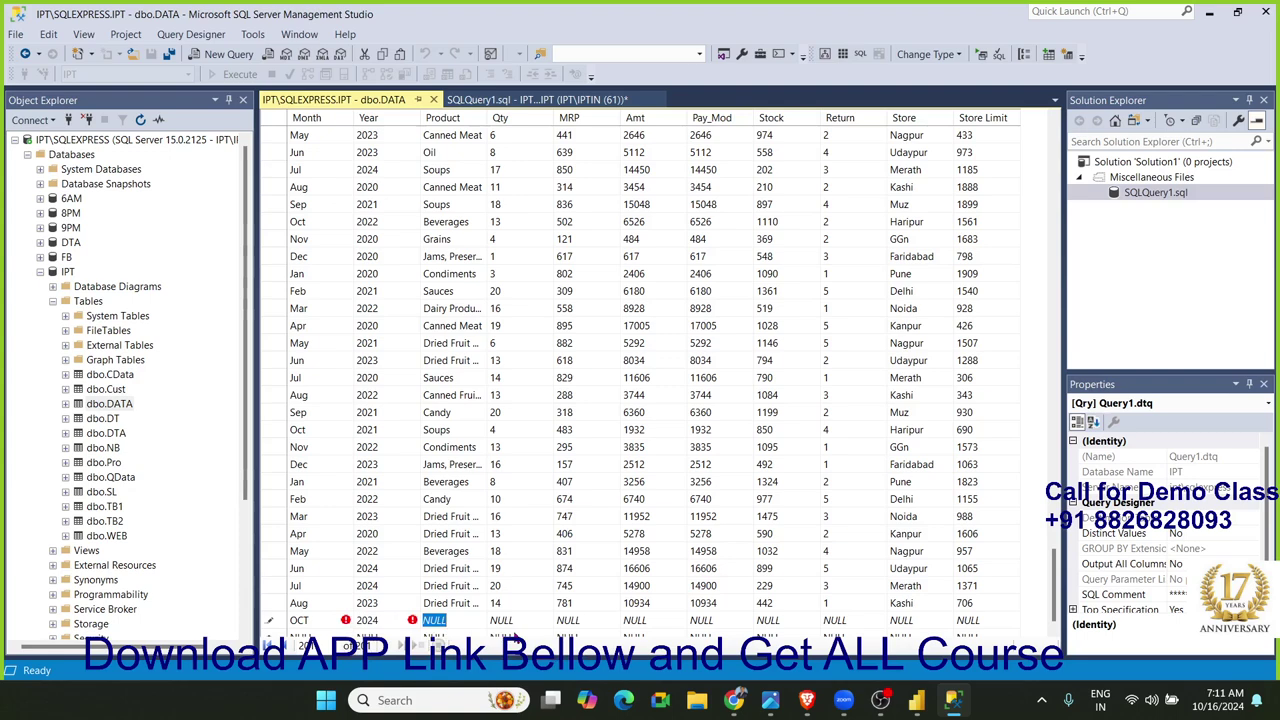
pyautogui.write('Cl')
pyautogui.write('as')
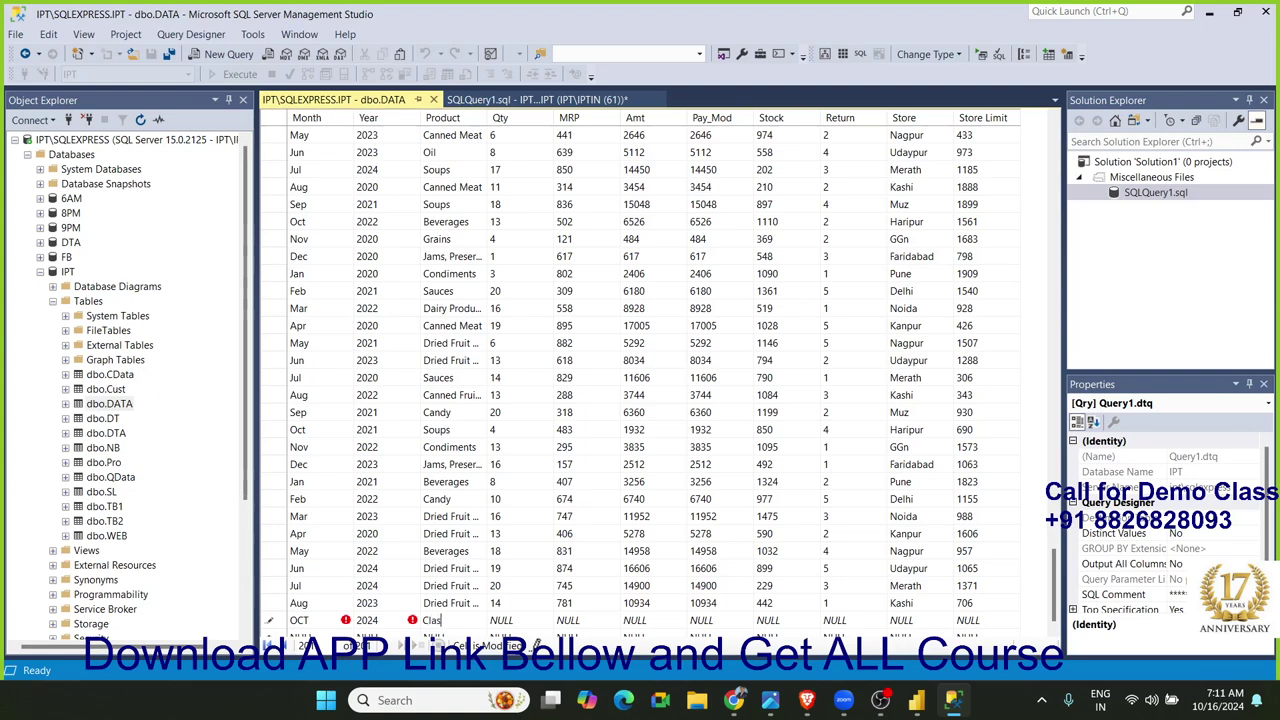
pyautogui.write('ses')
pyautogui.press('Tab')
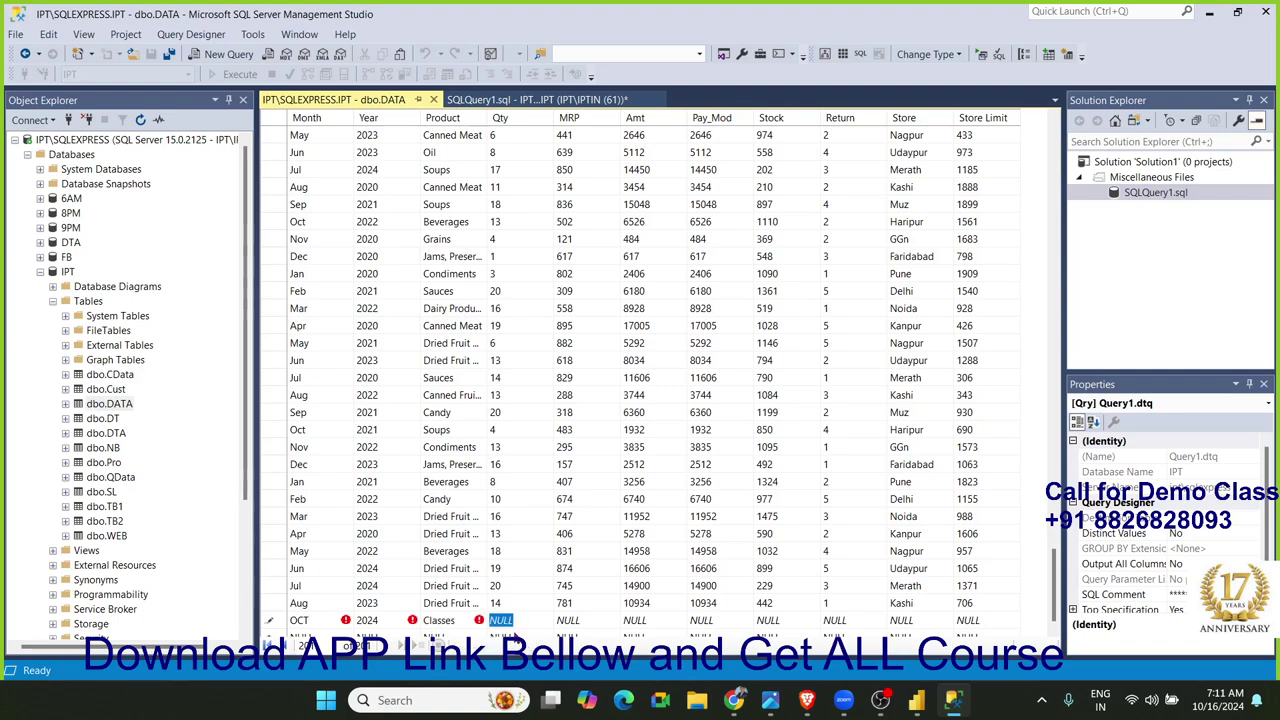
pyautogui.write('1')
pyautogui.press('Tab')
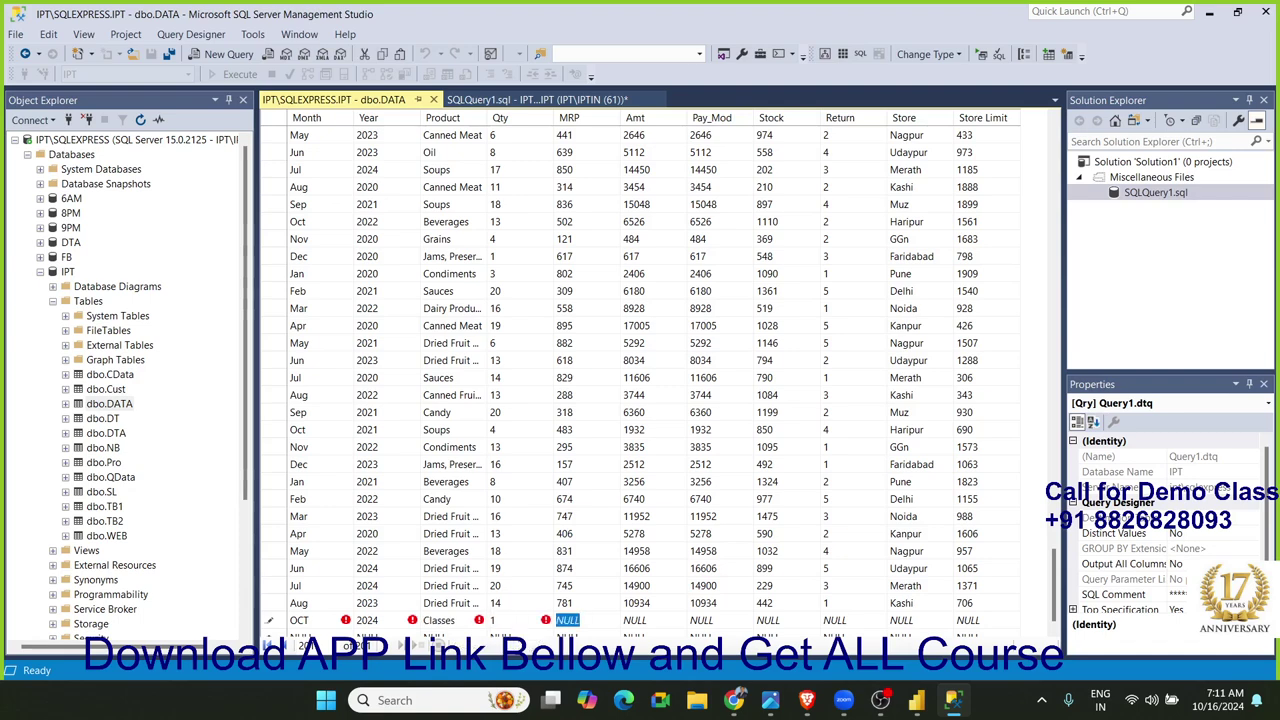
pyautogui.write('5000')
pyautogui.press('Tab')
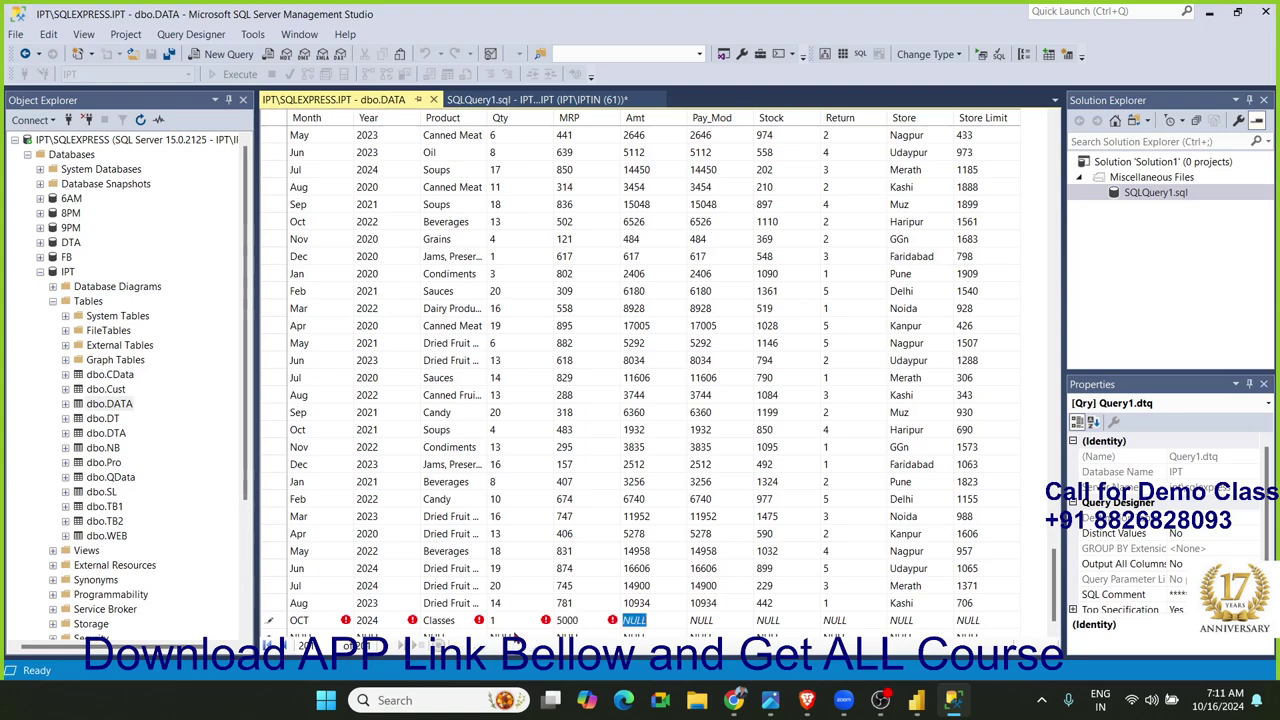
pyautogui.write('500')
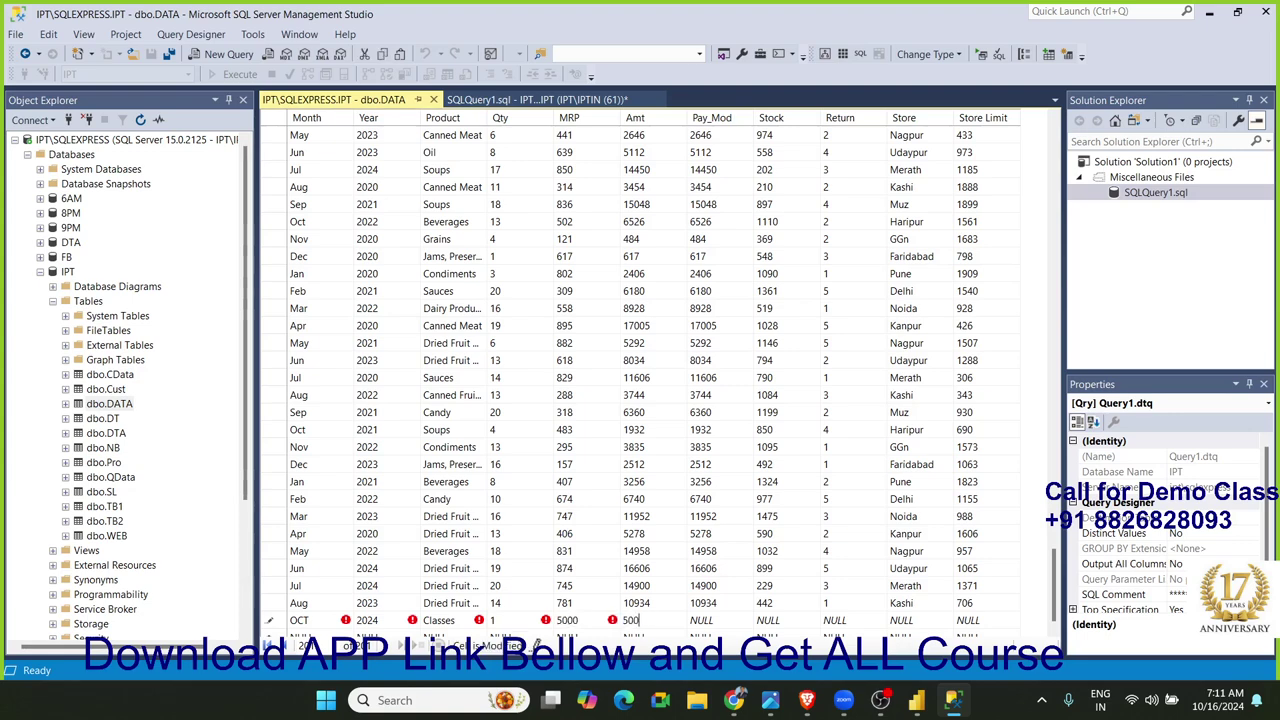
pyautogui.write('0')
pyautogui.press('Tab')
# Finish the row with Pay_Mod 5000, Stock 100, Return 0, Store INDIA and Store Limit, then save it
pyautogui.write('500')
pyautogui.write('0')
pyautogui.press('Tab')
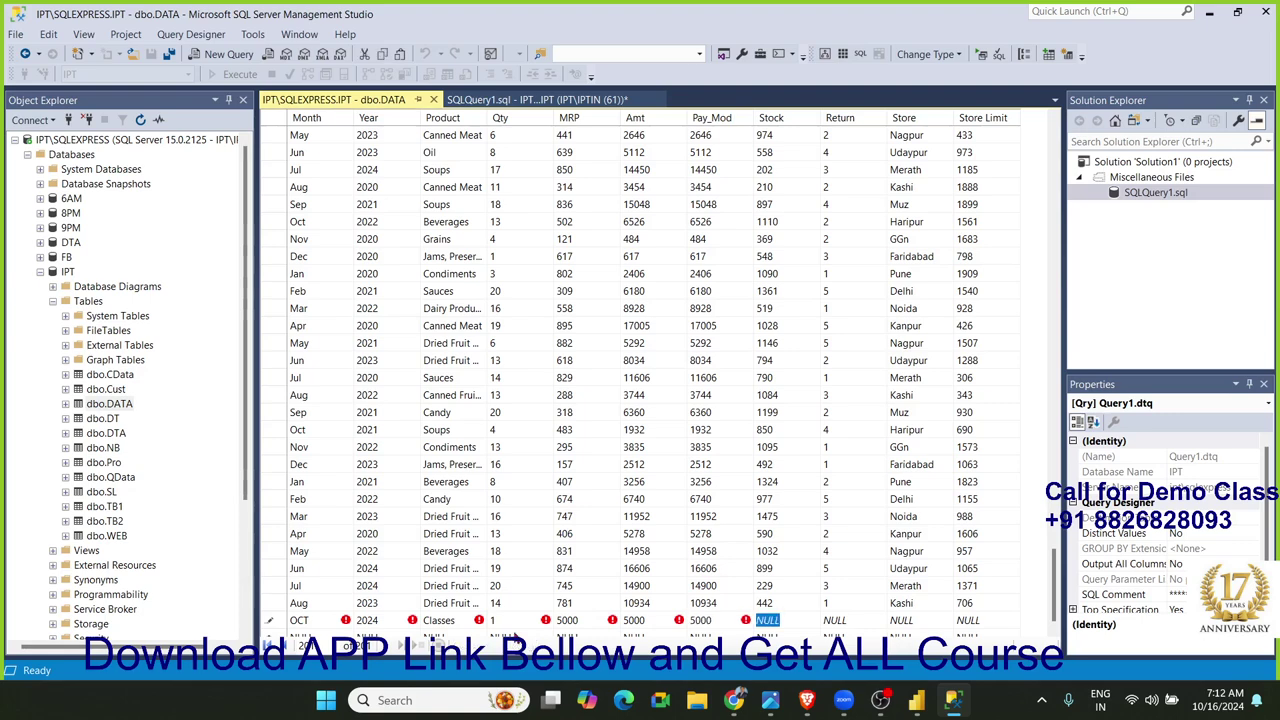
pyautogui.write('100')
pyautogui.write('0')
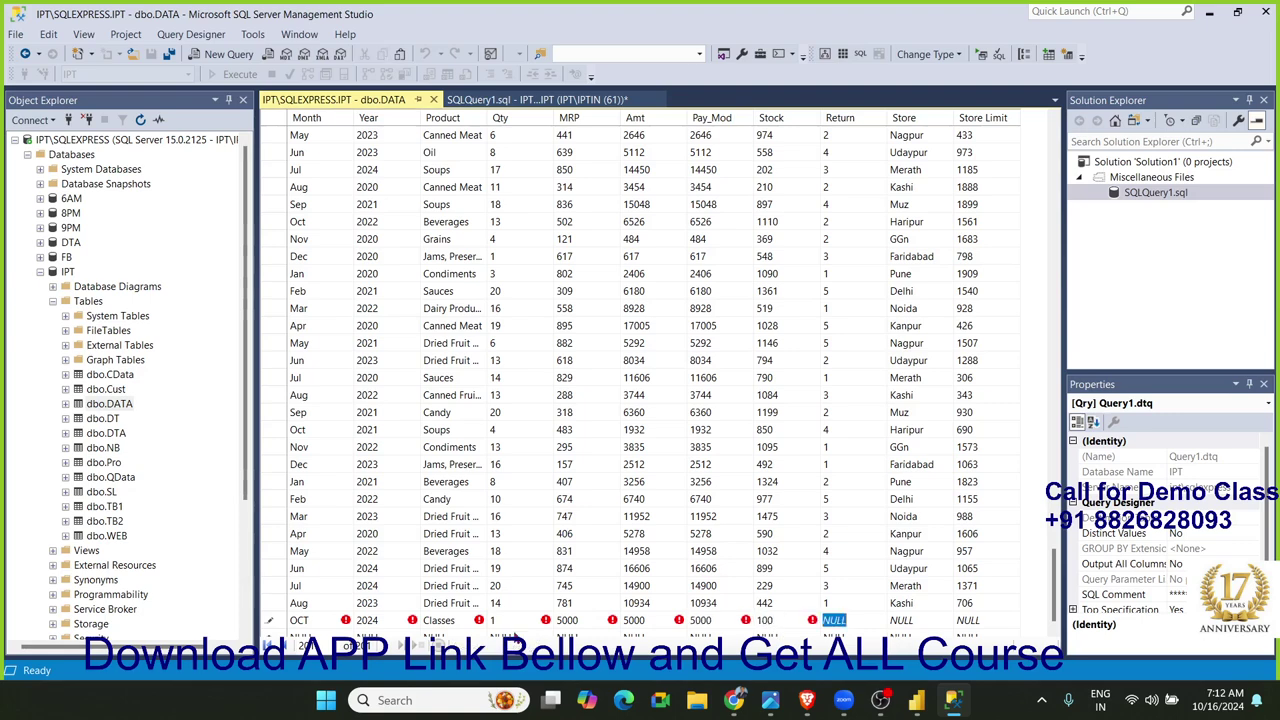
pyautogui.press('Tab')
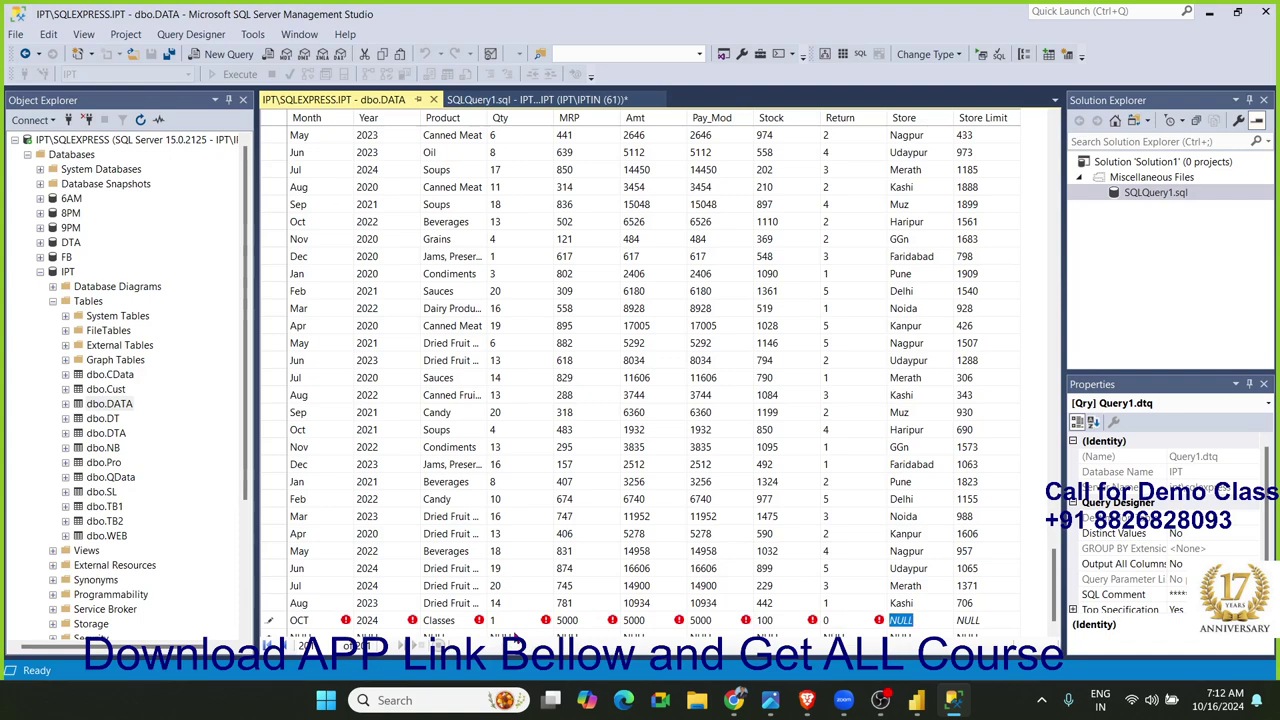
pyautogui.write('INDIA')
pyautogui.press('Tab')
pyautogui.write('10')
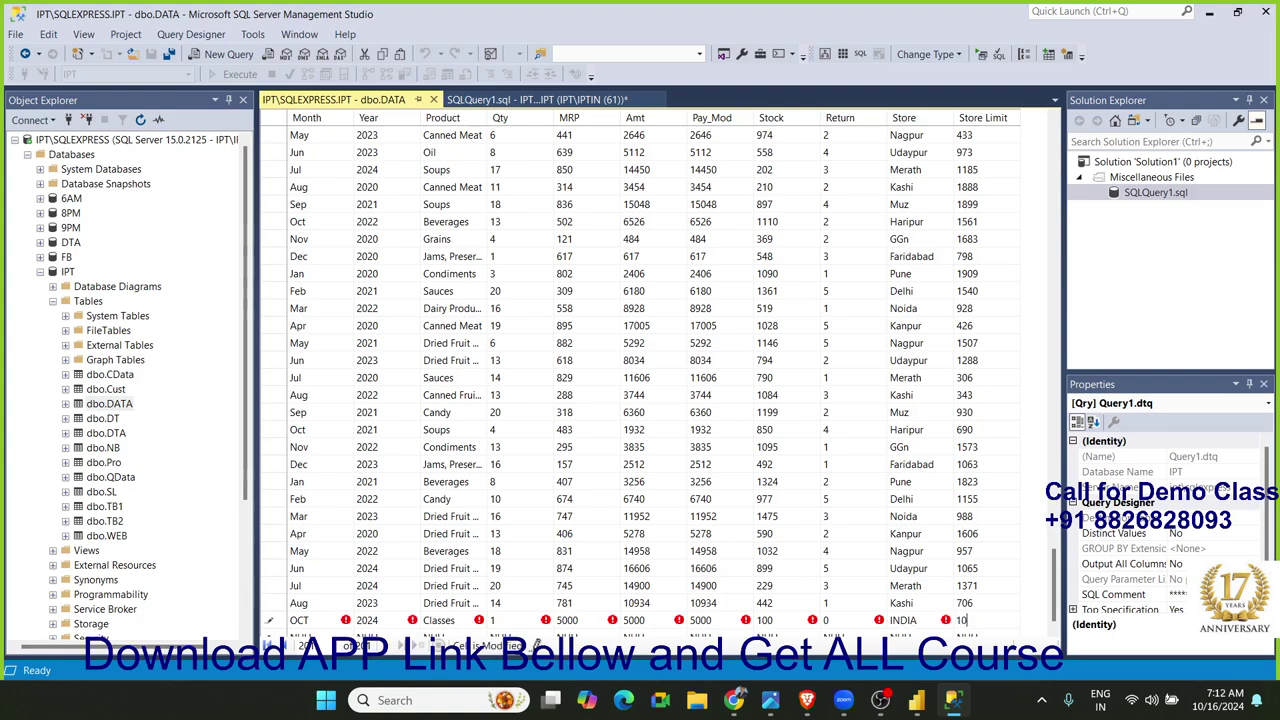
pyautogui.press('Return')
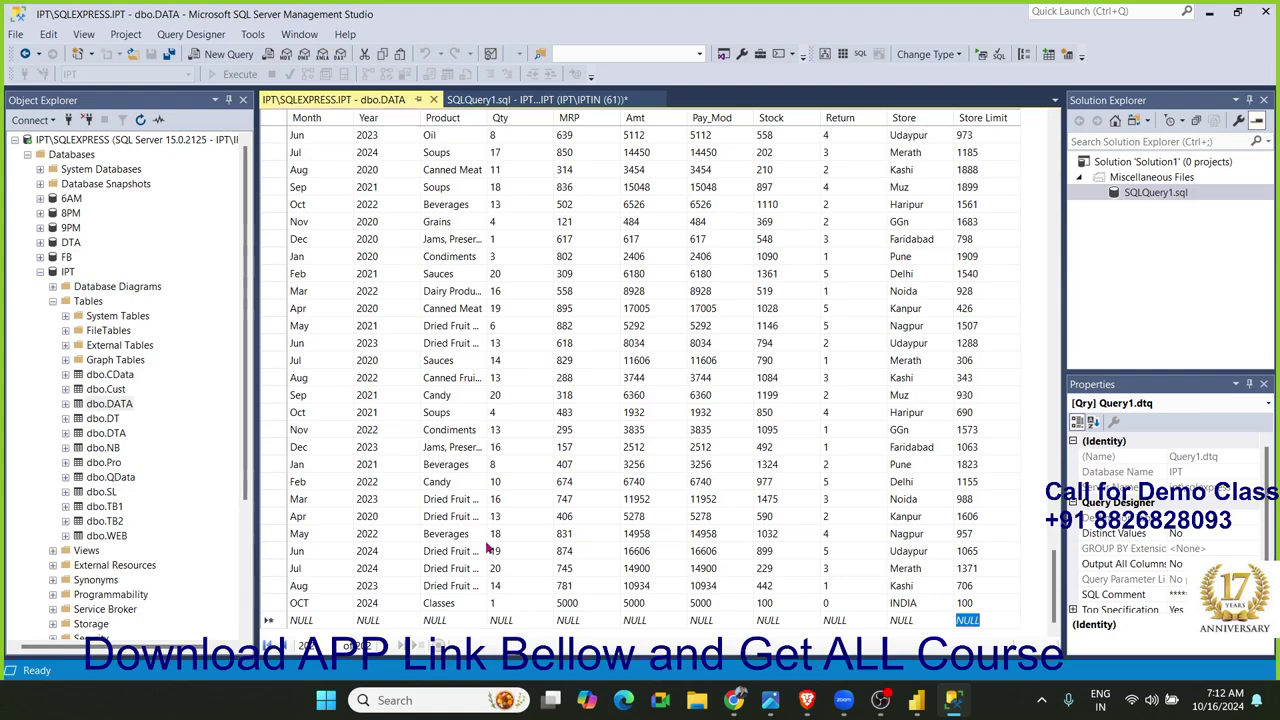
# Close the dbo.DATA grid and filter Data-24's Product column to Classes only
pyautogui.click(434, 100)
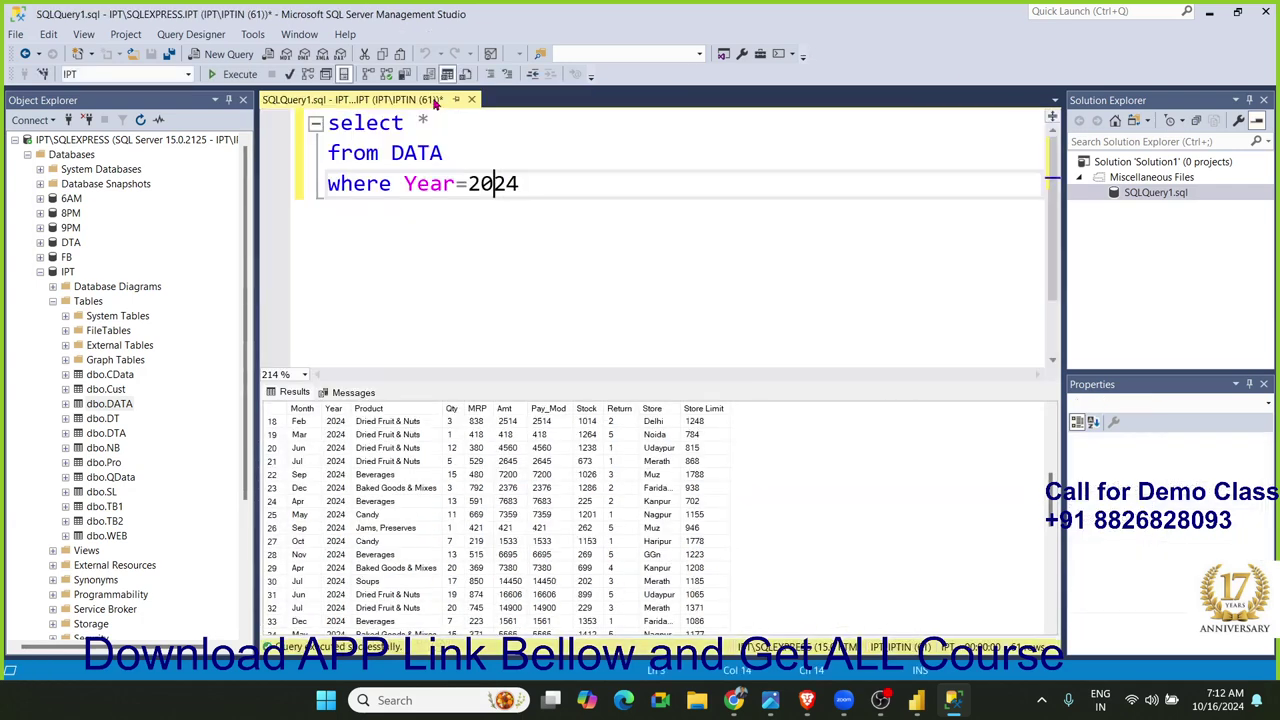
pyautogui.click(916, 700)
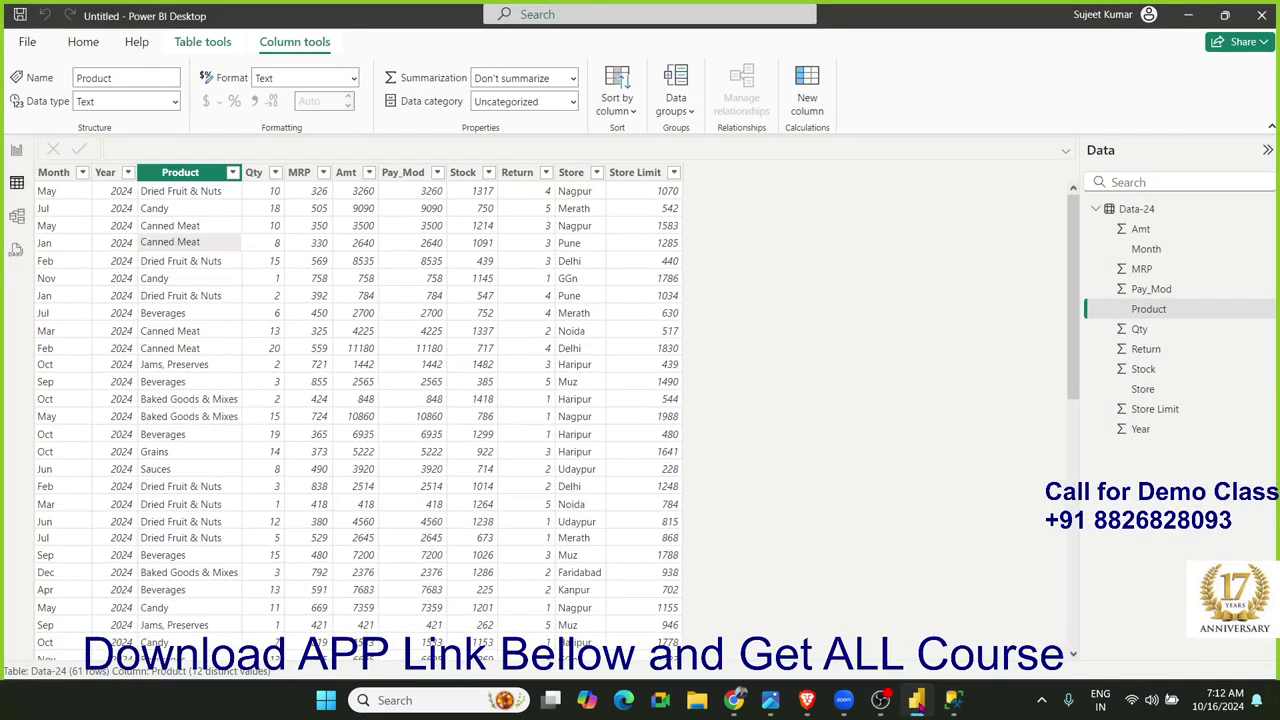
pyautogui.click(400, 386)
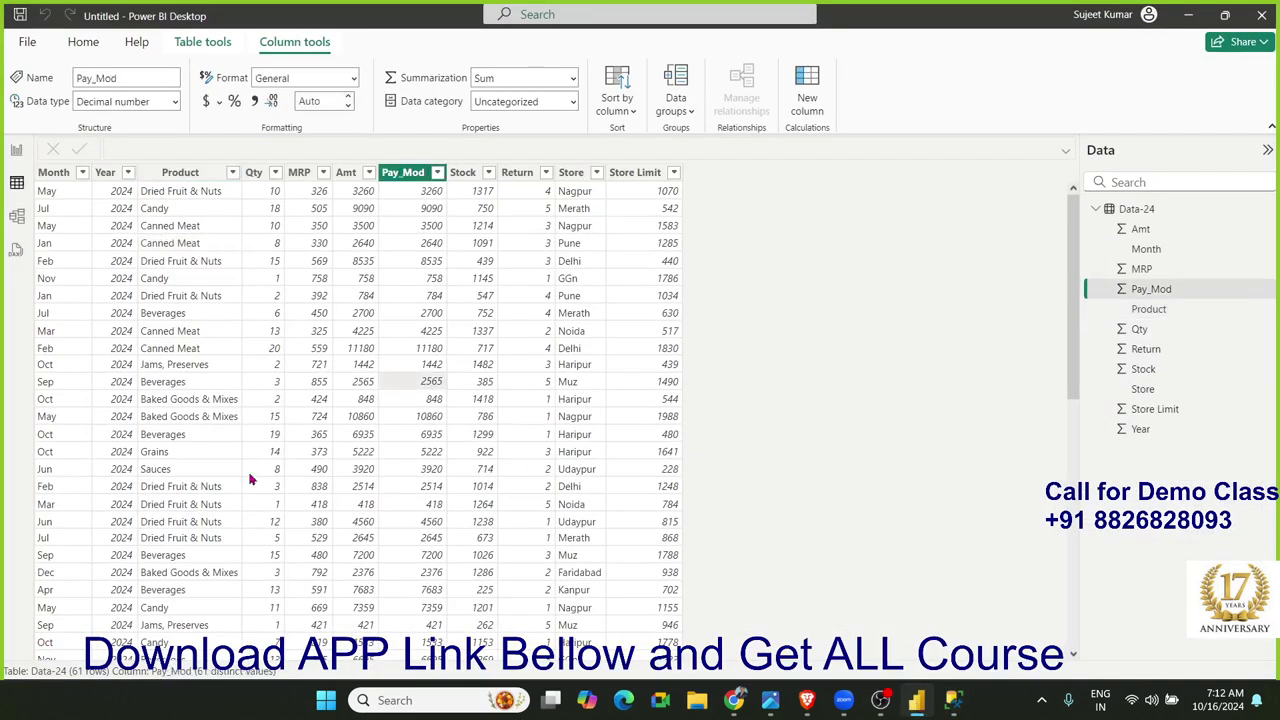
pyautogui.click(200, 260)
pyautogui.click(232, 173)
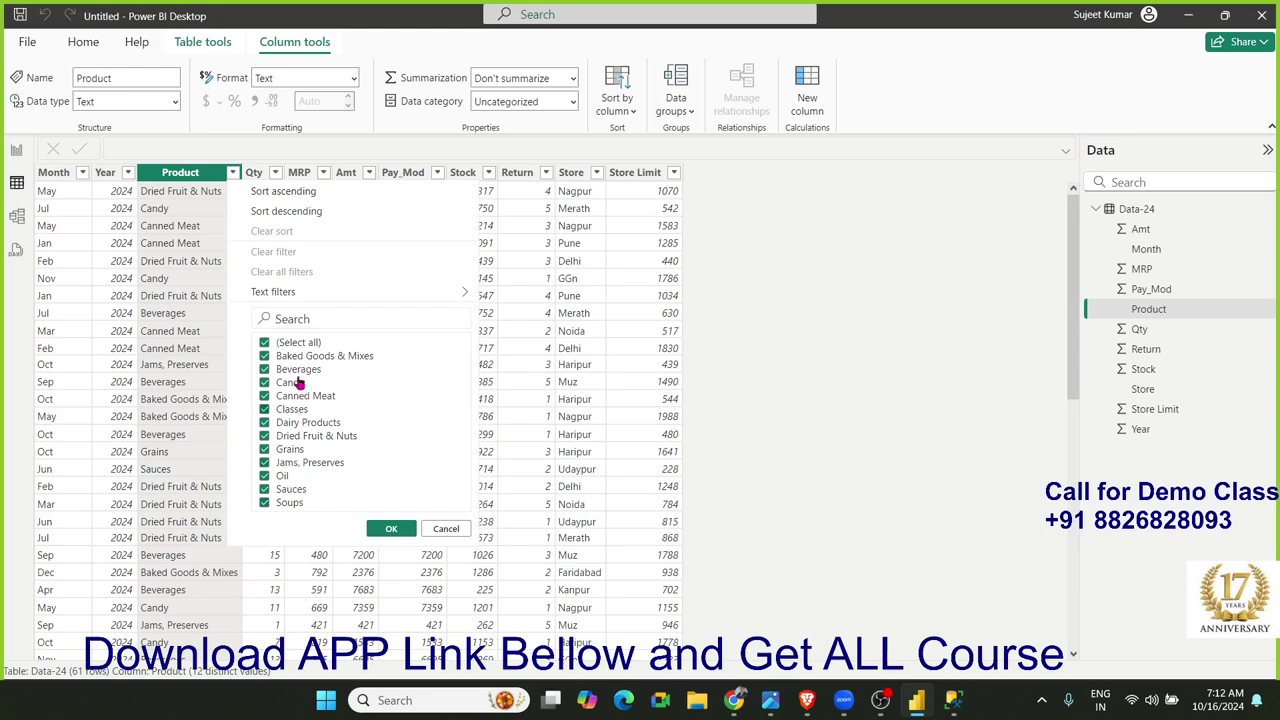
pyautogui.click(264, 342)
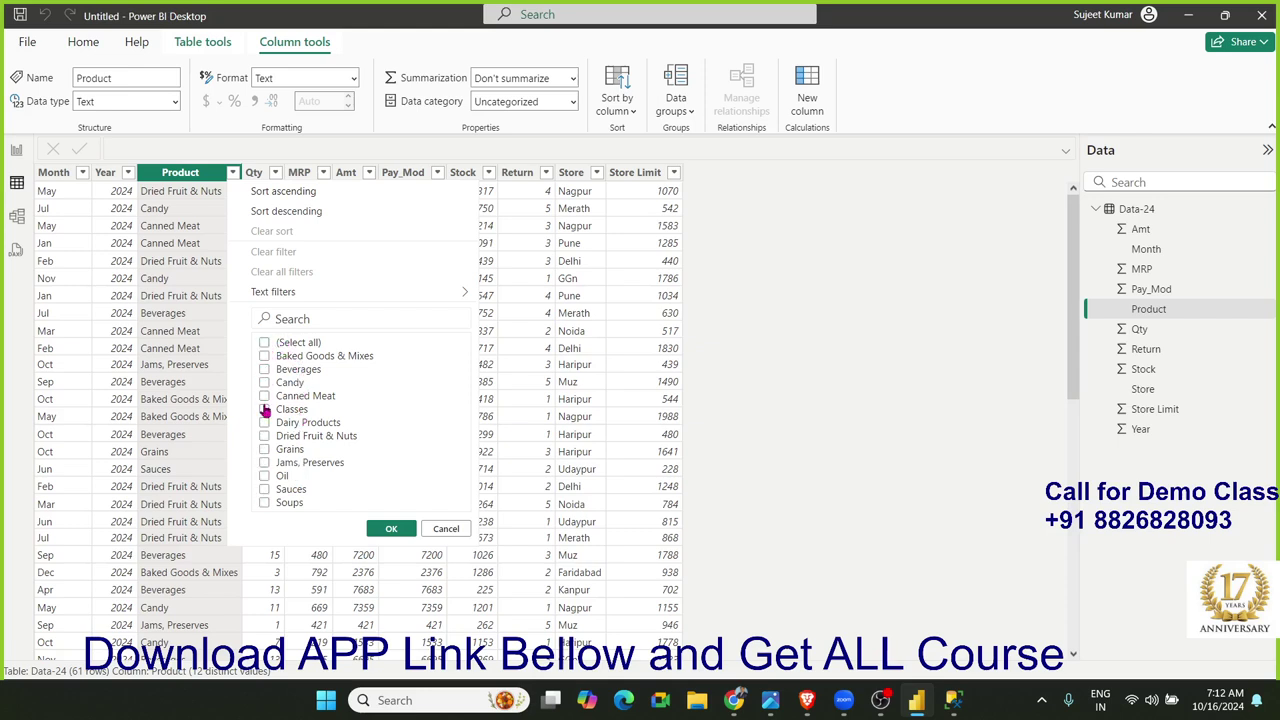
pyautogui.click(265, 409)
pyautogui.click(385, 530)
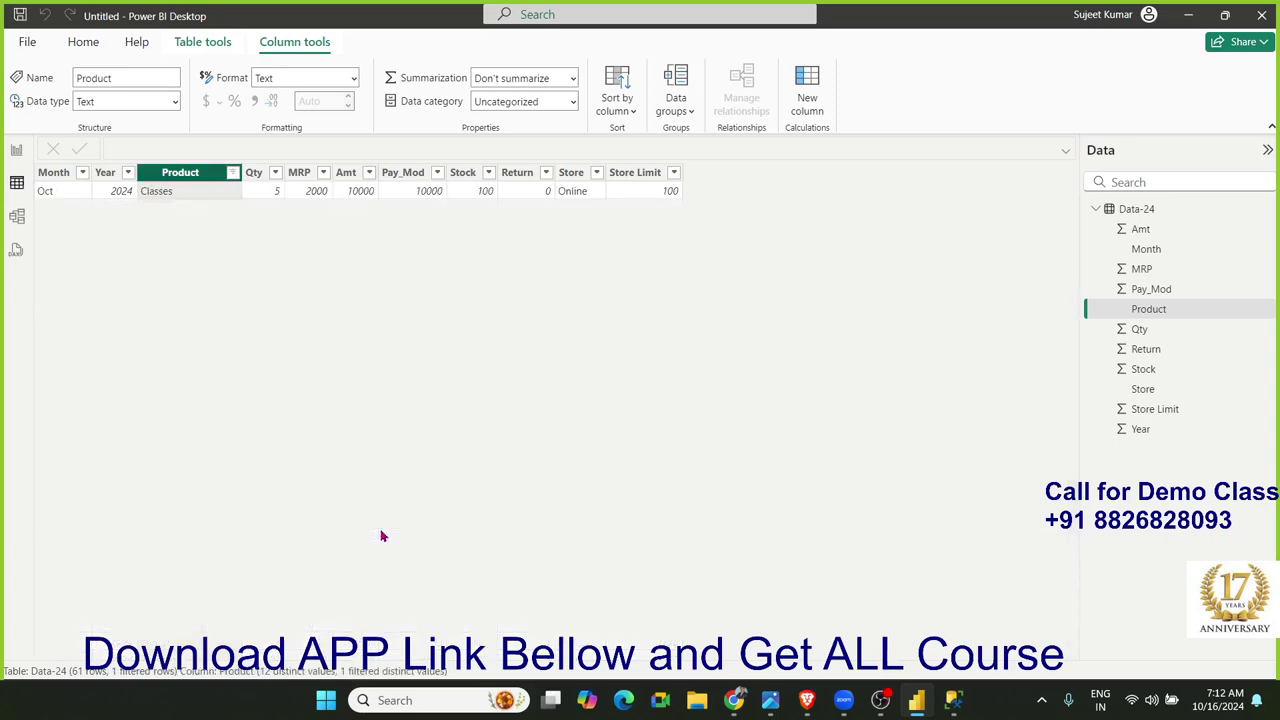
# Inspect the Year, Qty, MRP and Product values of the remaining Oct 2024 Online row
pyautogui.click(115, 195)
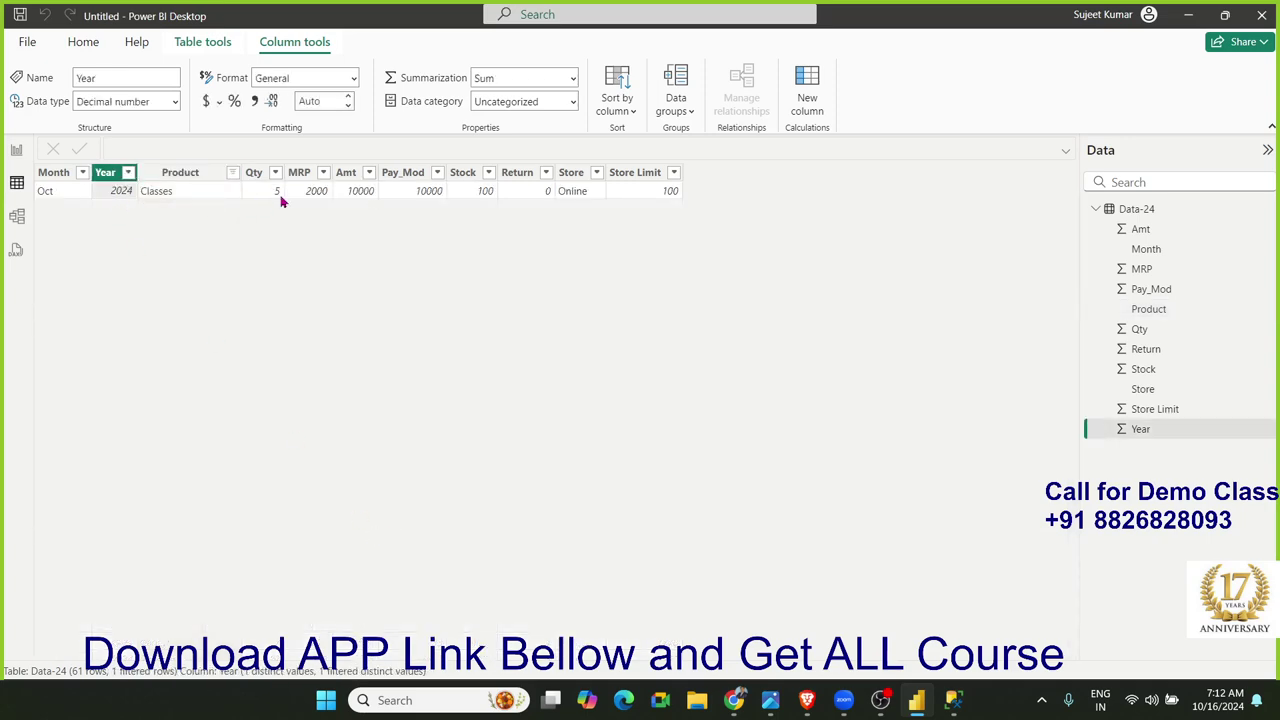
pyautogui.click(282, 200)
pyautogui.click(313, 201)
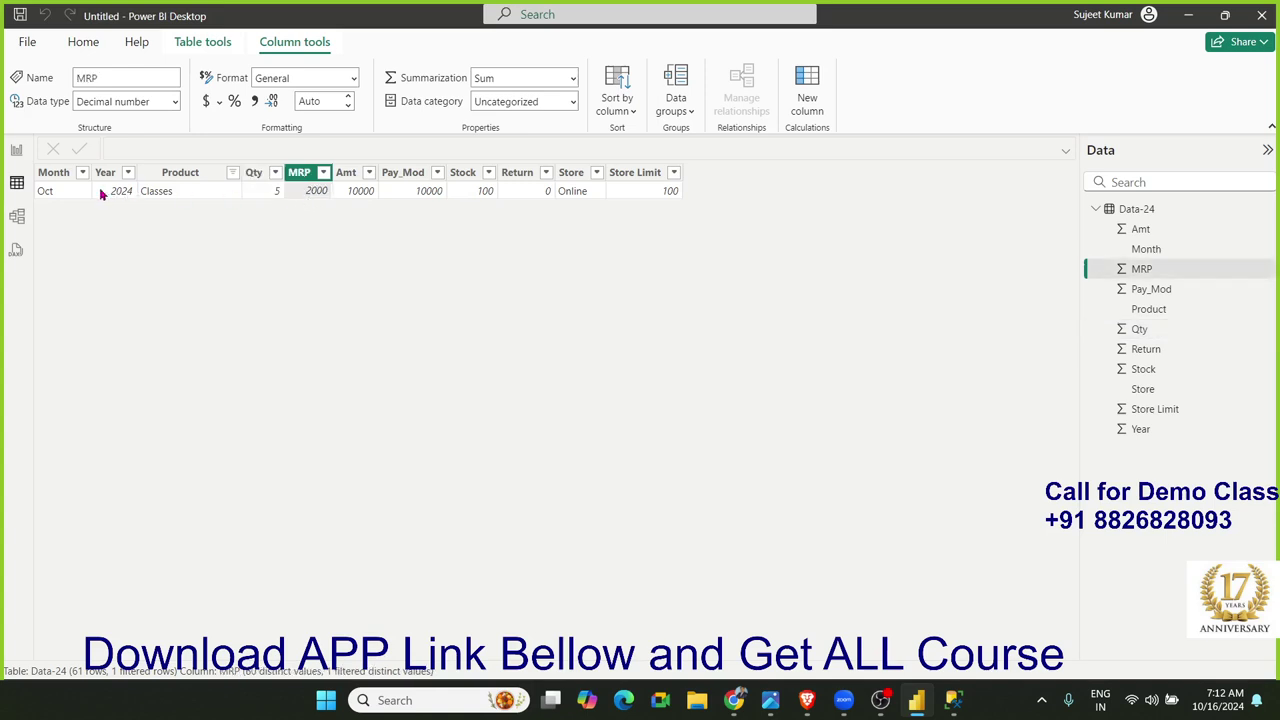
pyautogui.click(105, 195)
pyautogui.click(197, 197)
pyautogui.click(318, 192)
pyautogui.click(84, 43)
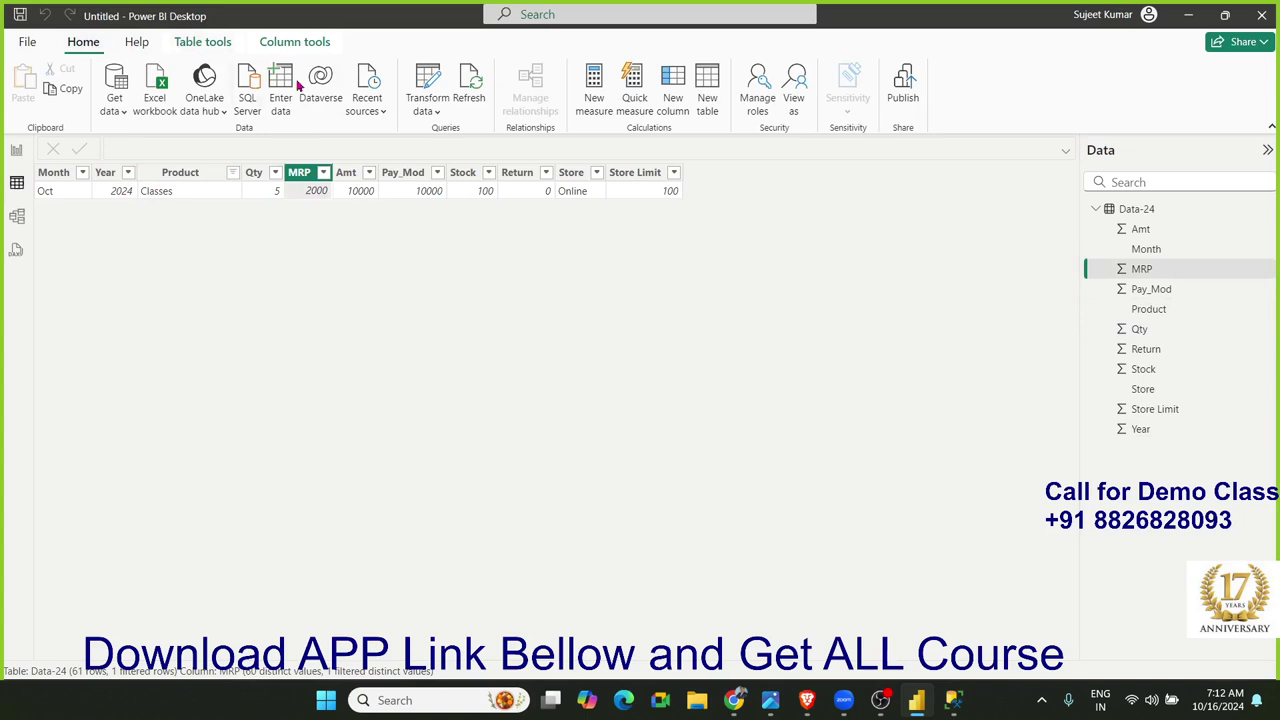
# Refresh Data-24 and check the new Classes row: Qty 1, MRP 5000, Store INDIA
pyautogui.click(473, 92)
pyautogui.click(472, 92)
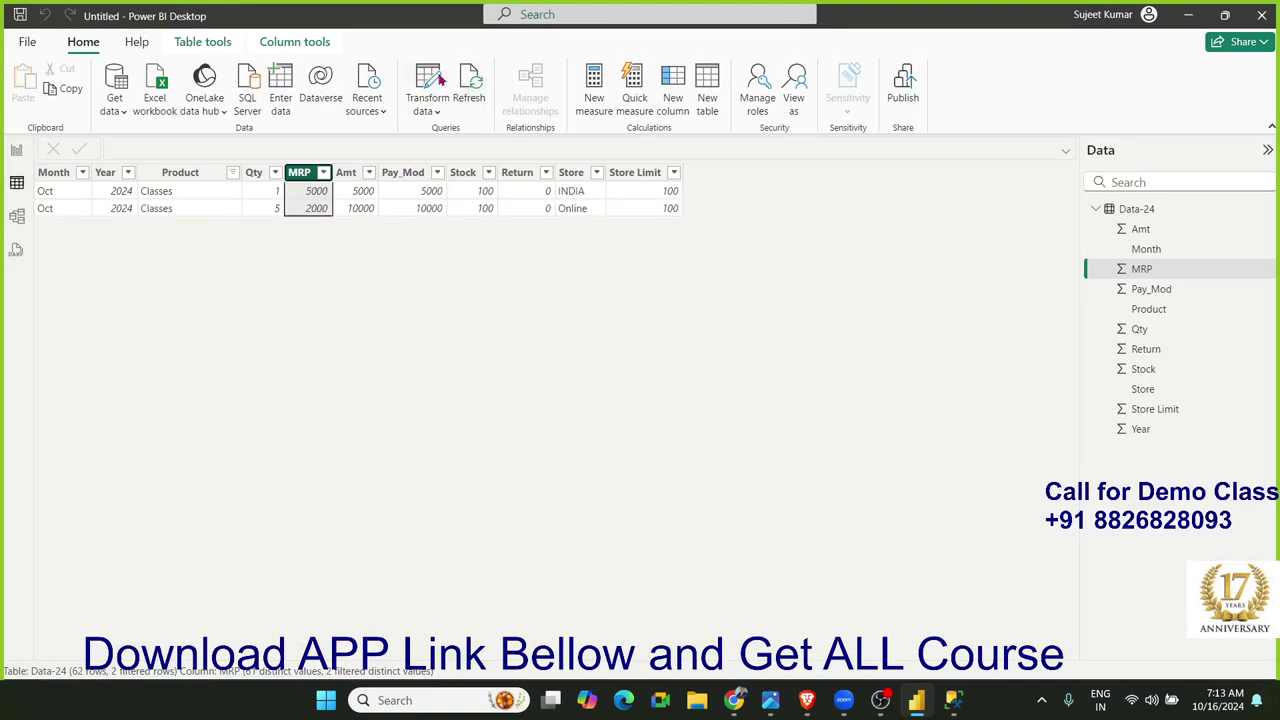
pyautogui.click(171, 212)
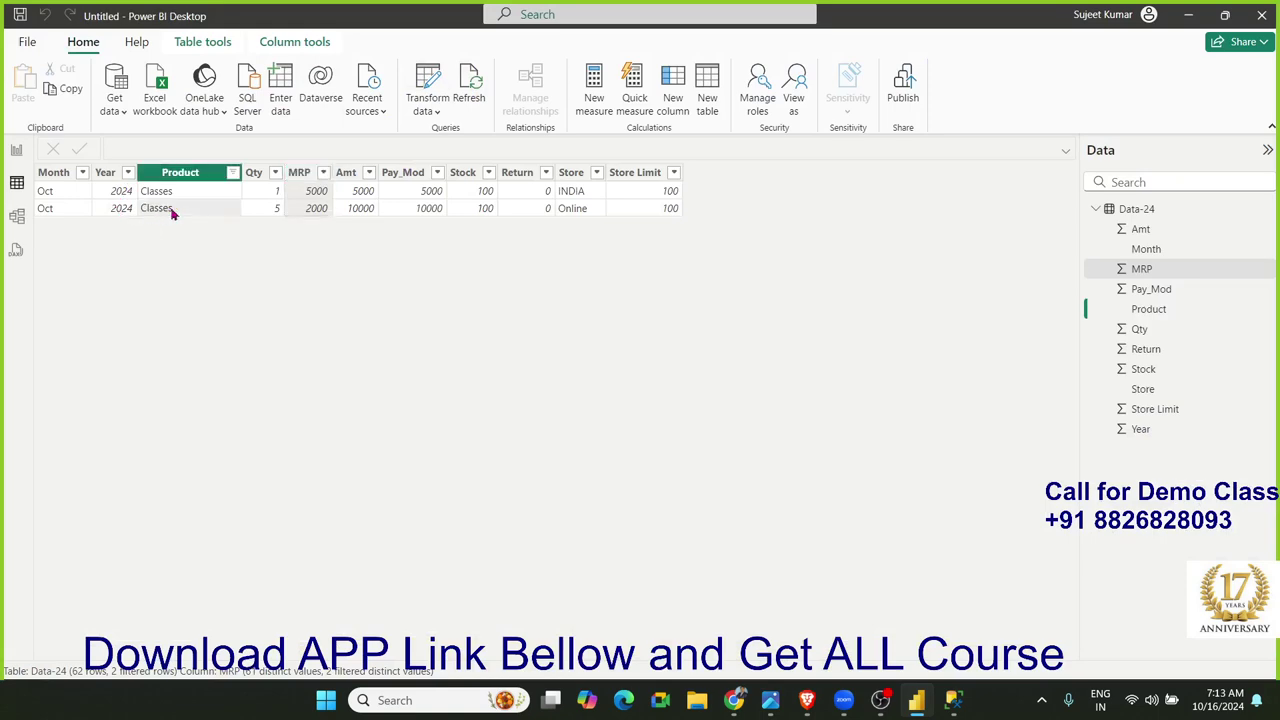
pyautogui.click(272, 197)
pyautogui.click(313, 199)
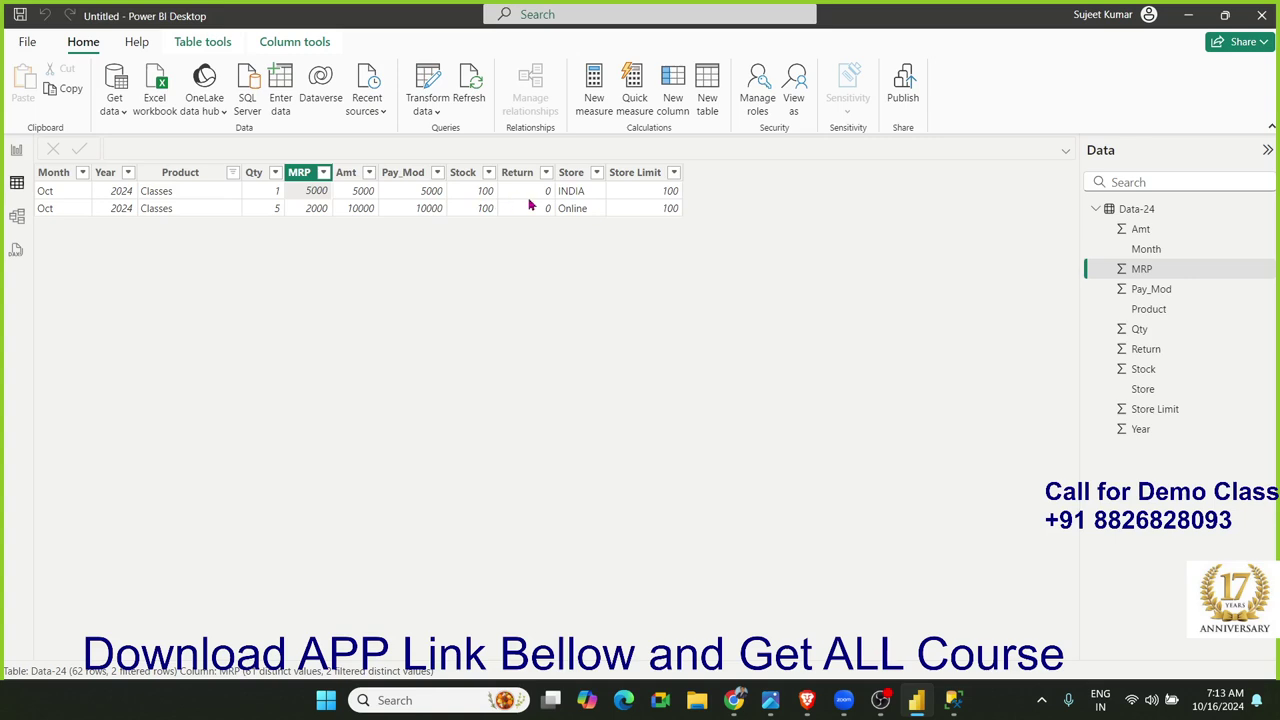
pyautogui.click(574, 203)
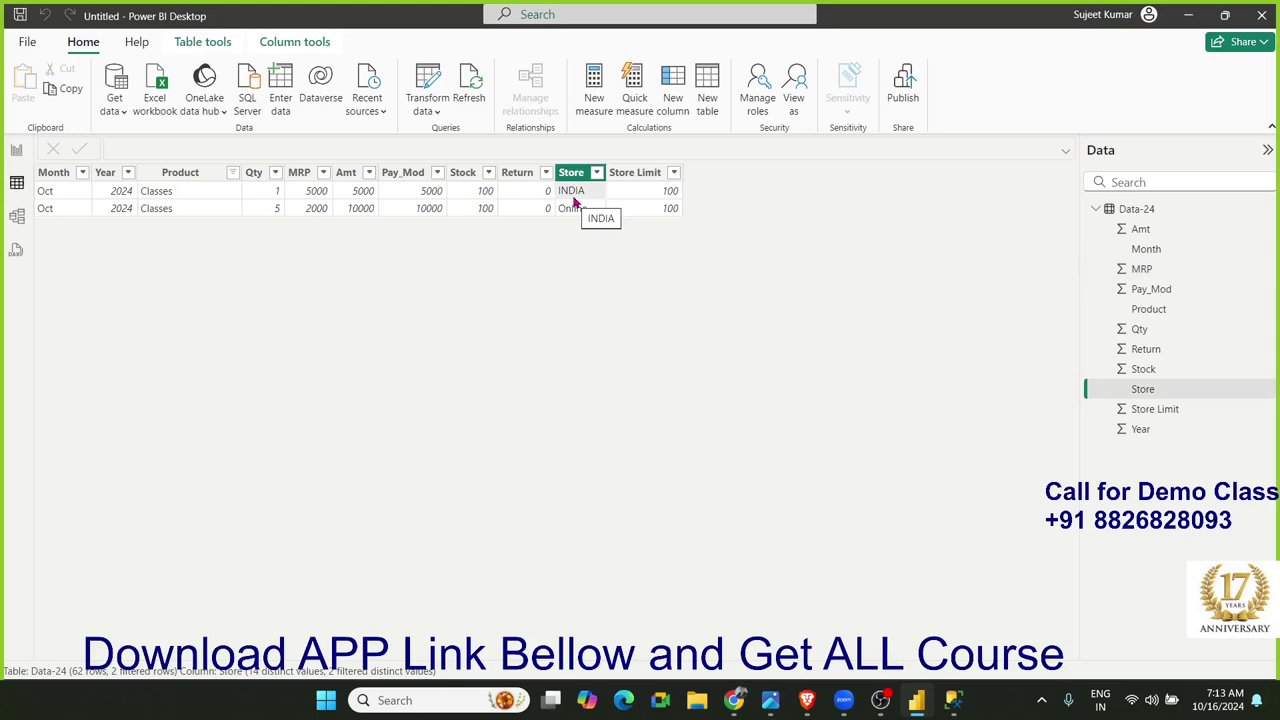
# Switch Power BI to Report view, then bring up the SQL Server Management Studio query
pyautogui.click(16, 150)
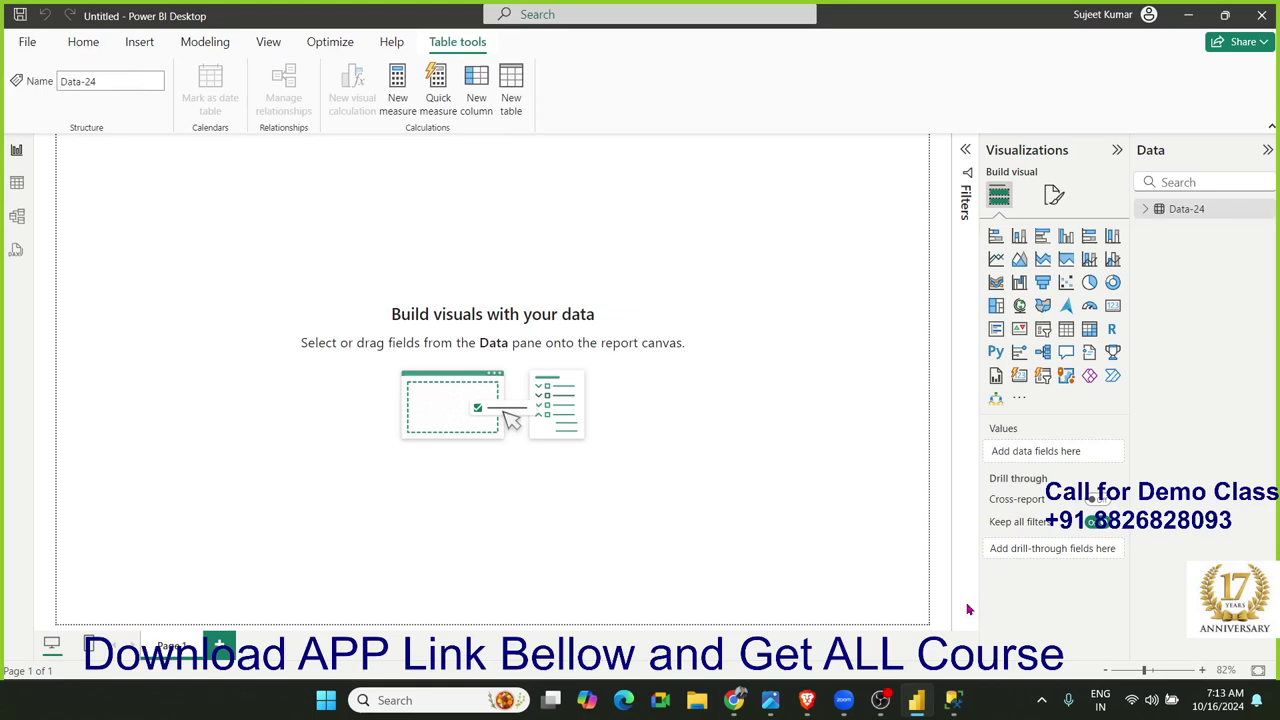
pyautogui.hotkey('alt', 'Tab')
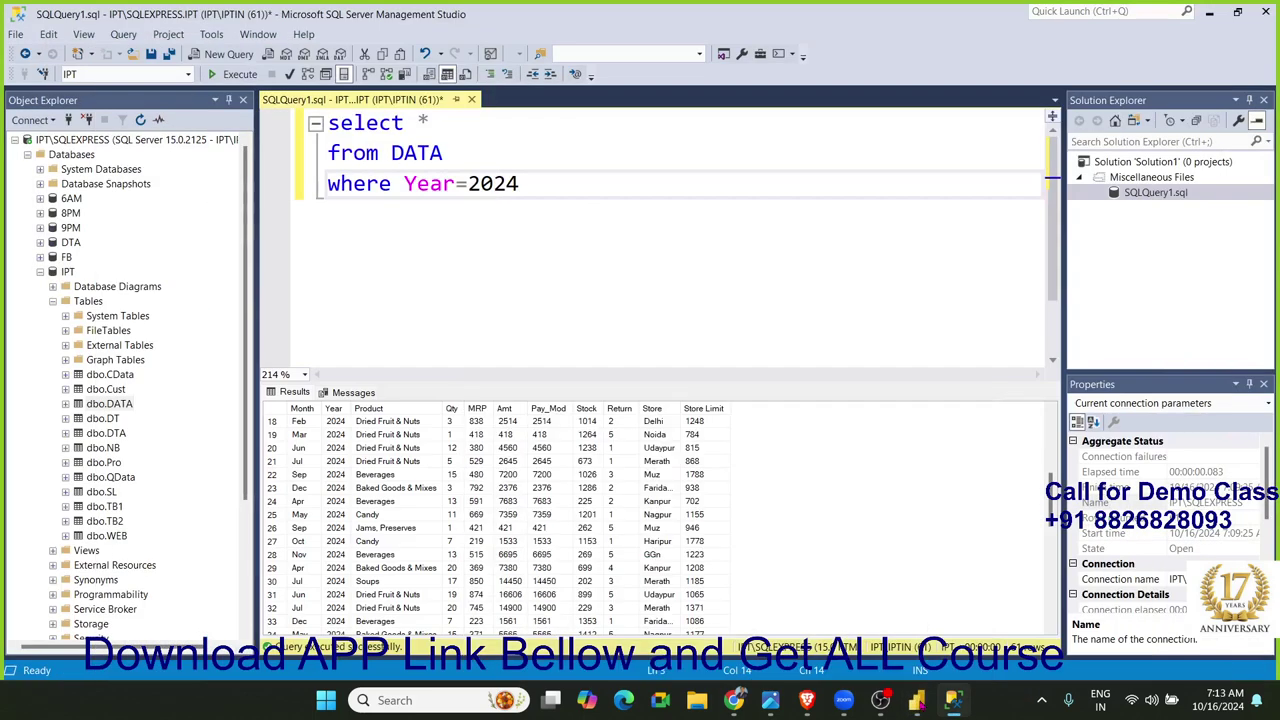
pyautogui.hotkey('alt', 'Tab')
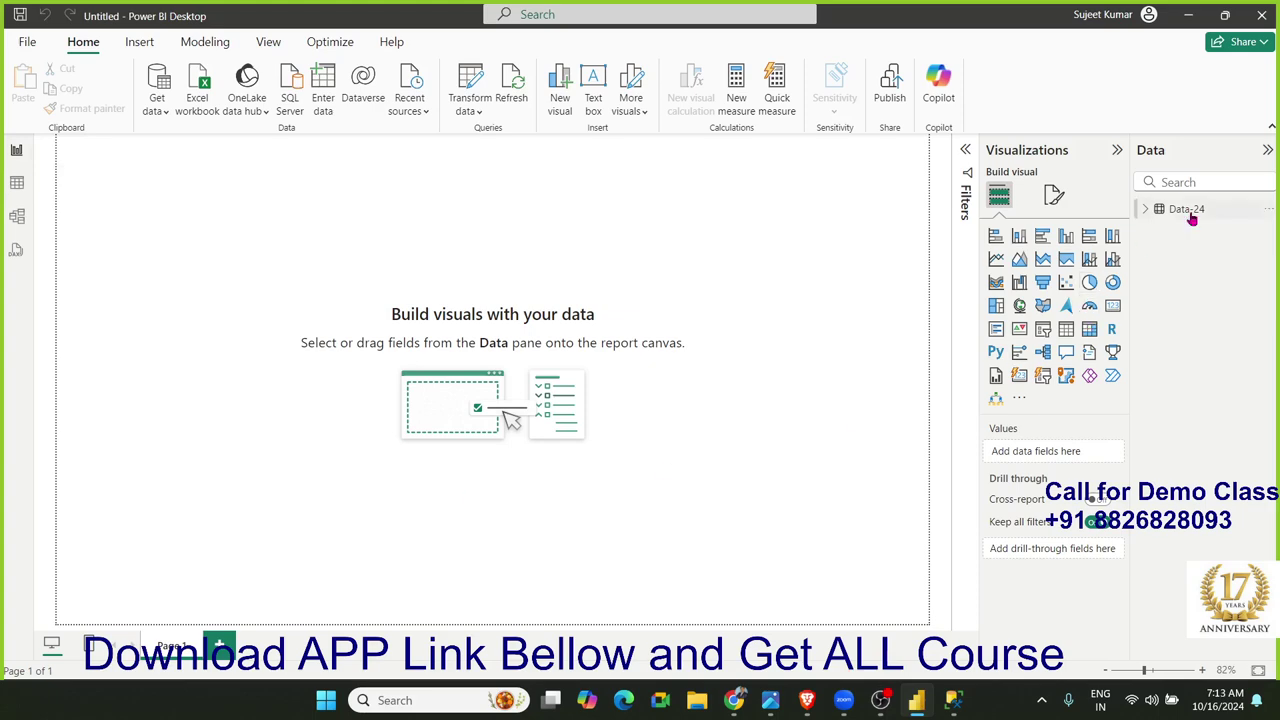
pyautogui.moveTo(1191, 218)
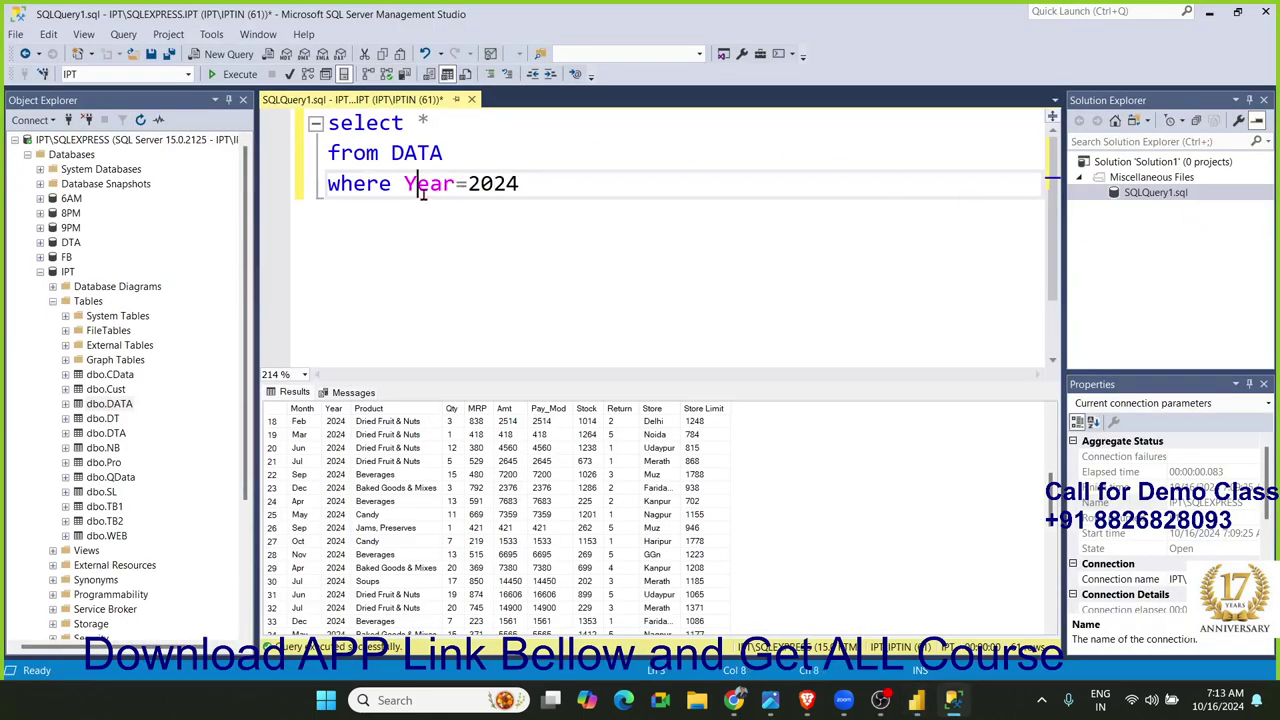
# Change the WHERE clause from Year=2024 to Year>=2023 and execute the query
pyautogui.click(520, 183)
pyautogui.click(469, 183)
pyautogui.press('BackSpace')
pyautogui.write('>')
pyautogui.press('Right')
pyautogui.press('Right')
pyautogui.press('Right')
pyautogui.press('Delete')
pyautogui.write('3')
pyautogui.click(469, 188)
pyautogui.write('=')
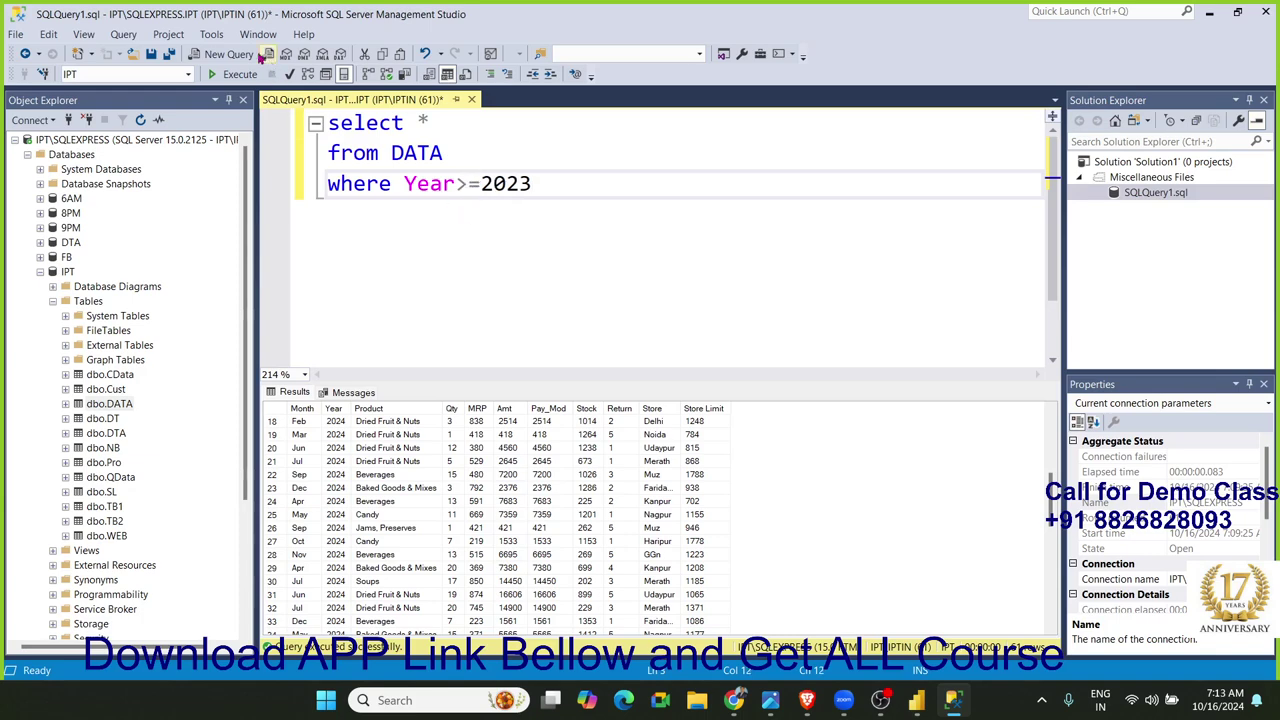
pyautogui.click(238, 80)
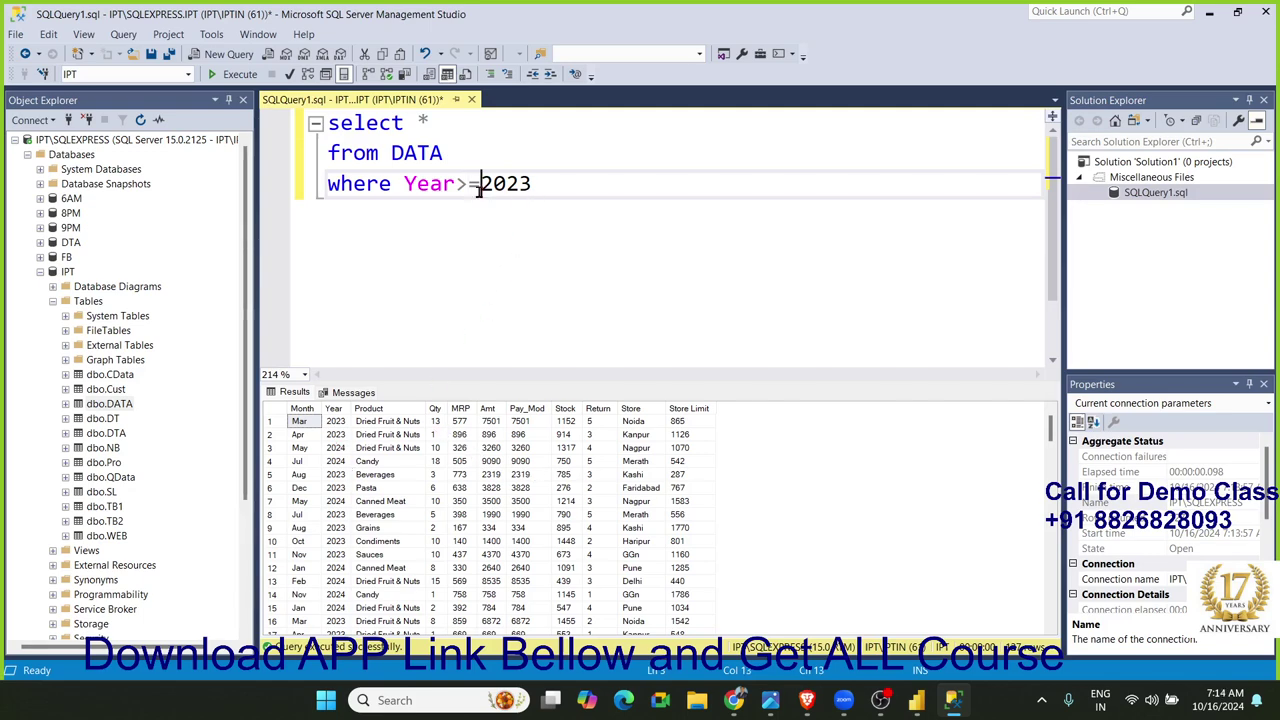
pyautogui.moveTo(482, 184); pyautogui.dragTo(466, 188)
# Clear the Classes filter on Data-24's Product column so all 62 rows show
pyautogui.hotkey('alt', 'Tab')
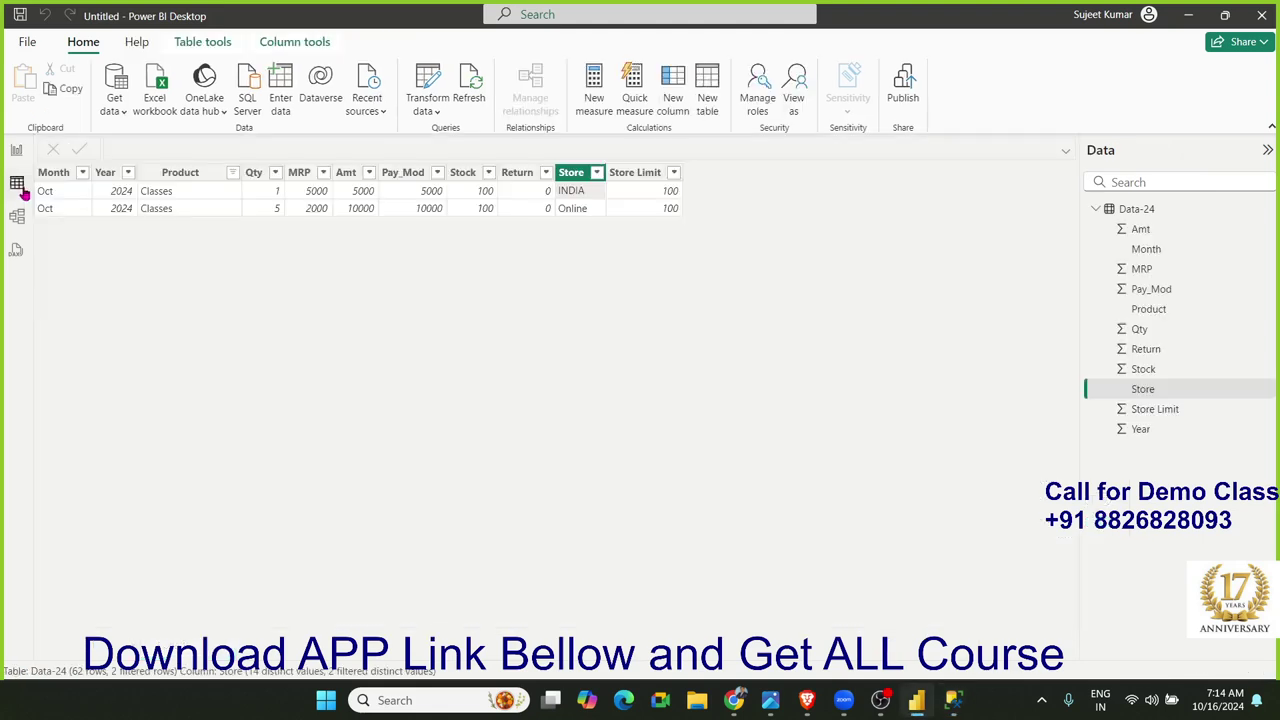
pyautogui.click(17, 183)
pyautogui.click(236, 175)
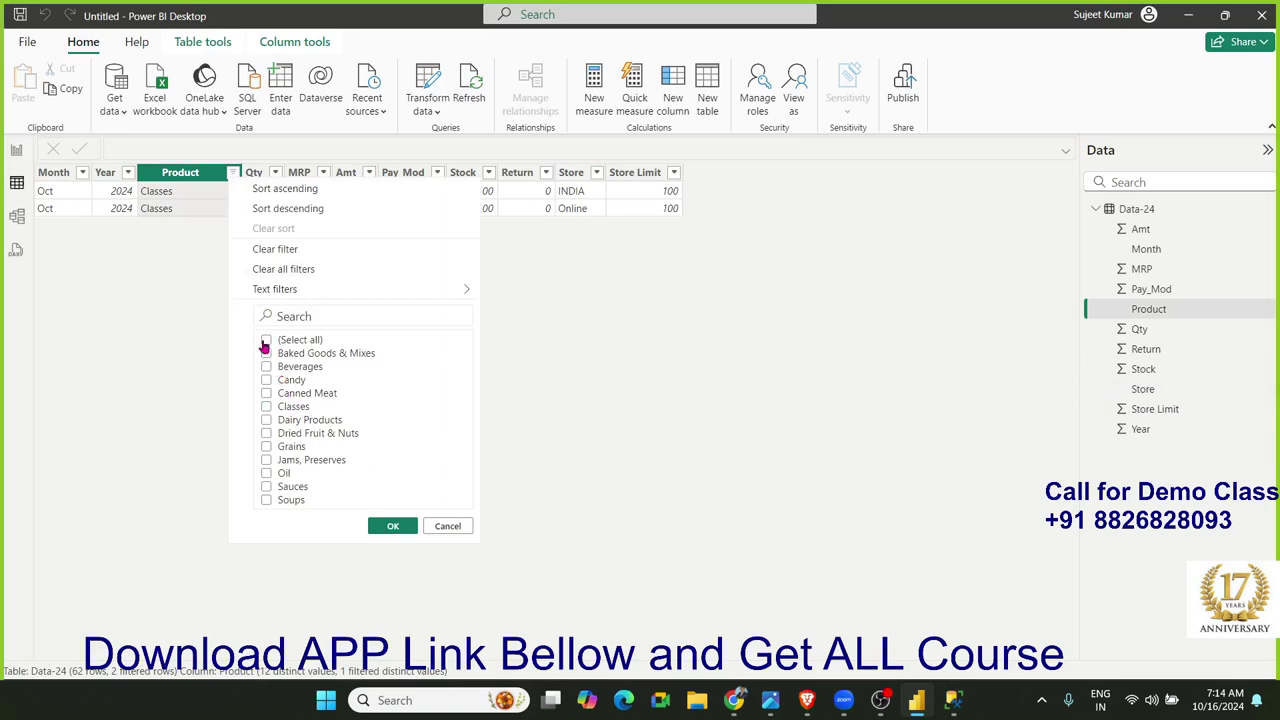
pyautogui.click(266, 341)
pyautogui.click(392, 526)
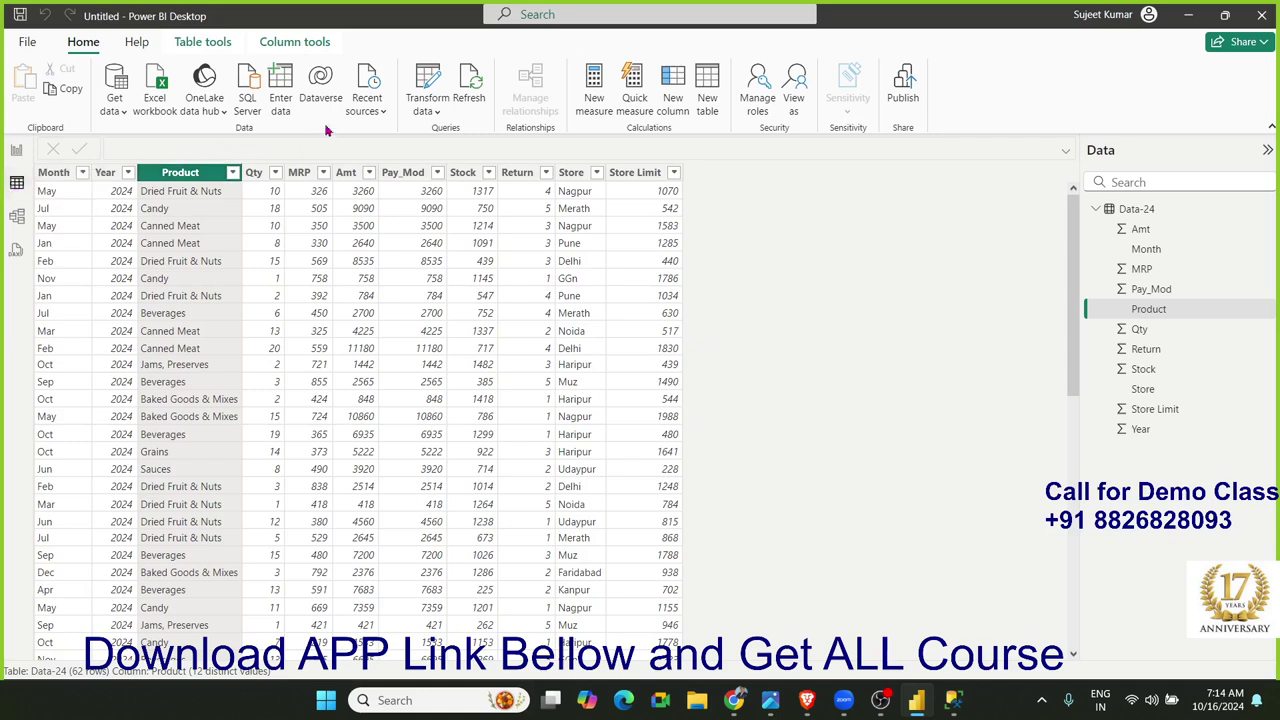
# Open Data-24's query in the Advanced Editor and review its native SQL string for database IPT
pyautogui.click(417, 82)
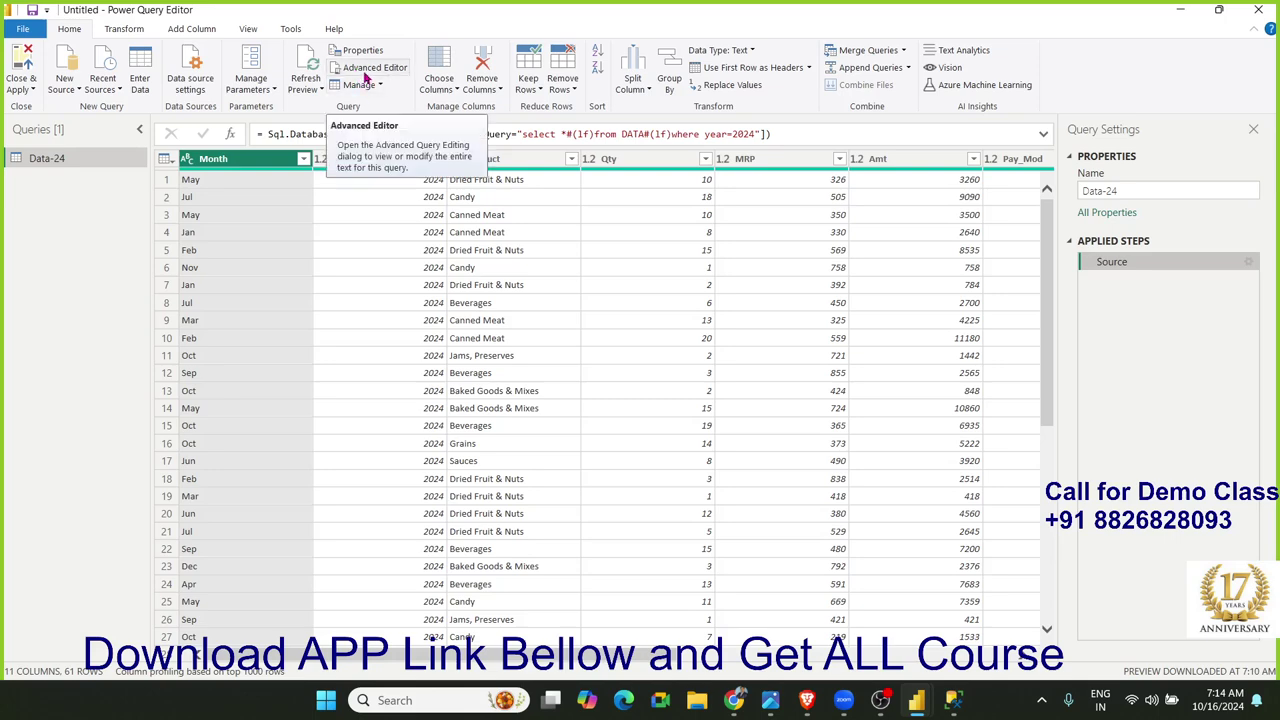
pyautogui.click(368, 72)
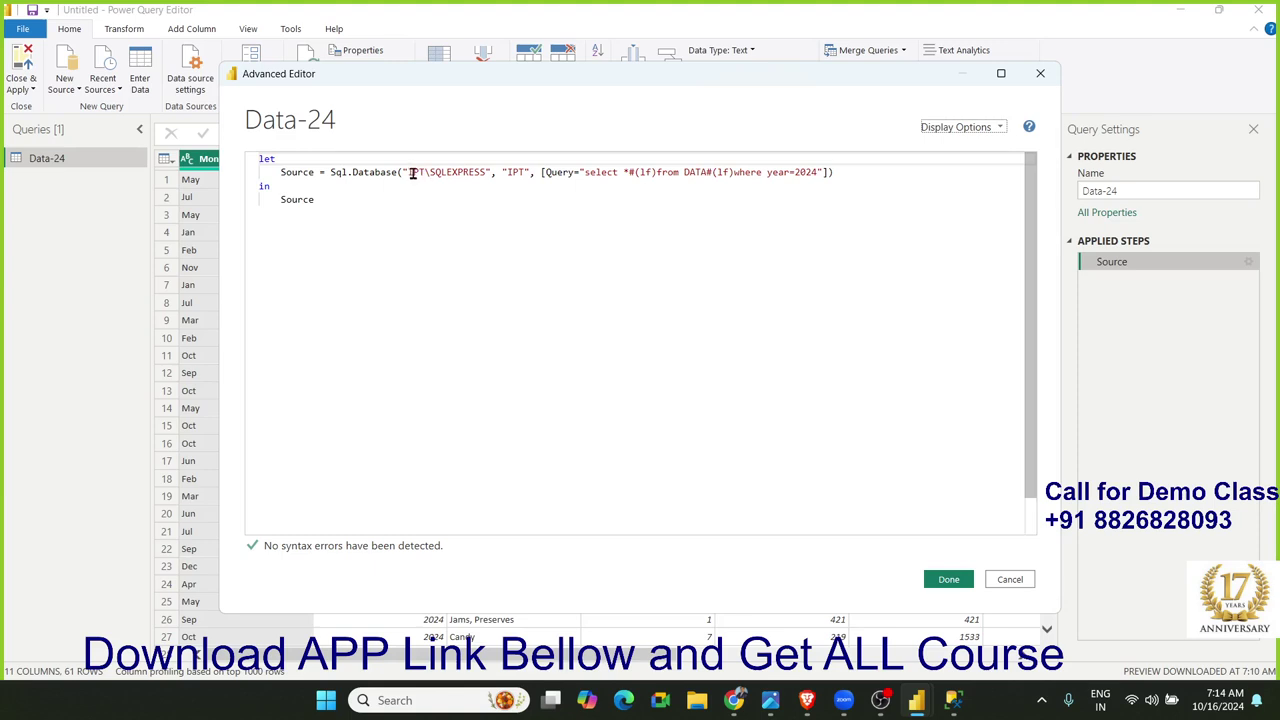
pyautogui.moveTo(411, 172); pyautogui.dragTo(460, 172)
pyautogui.doubleClick(512, 172)
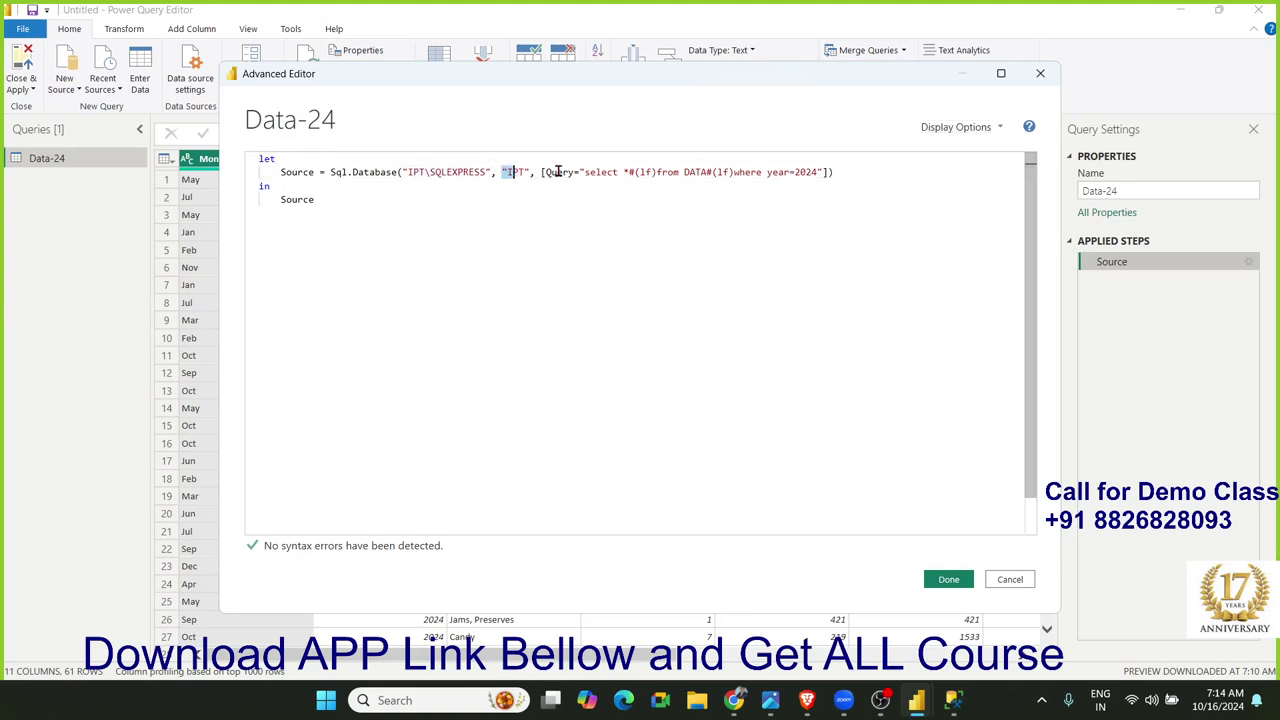
pyautogui.moveTo(557, 172); pyautogui.dragTo(766, 190)
pyautogui.click(715, 195)
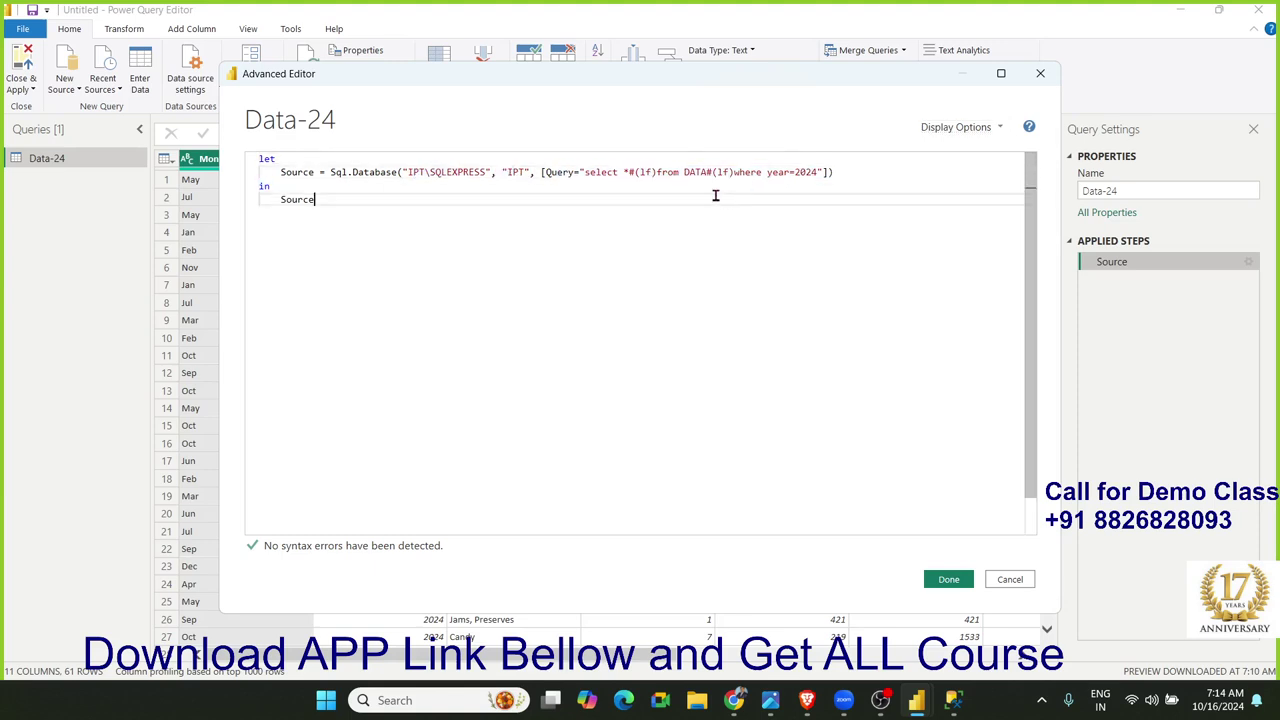
pyautogui.click(624, 172)
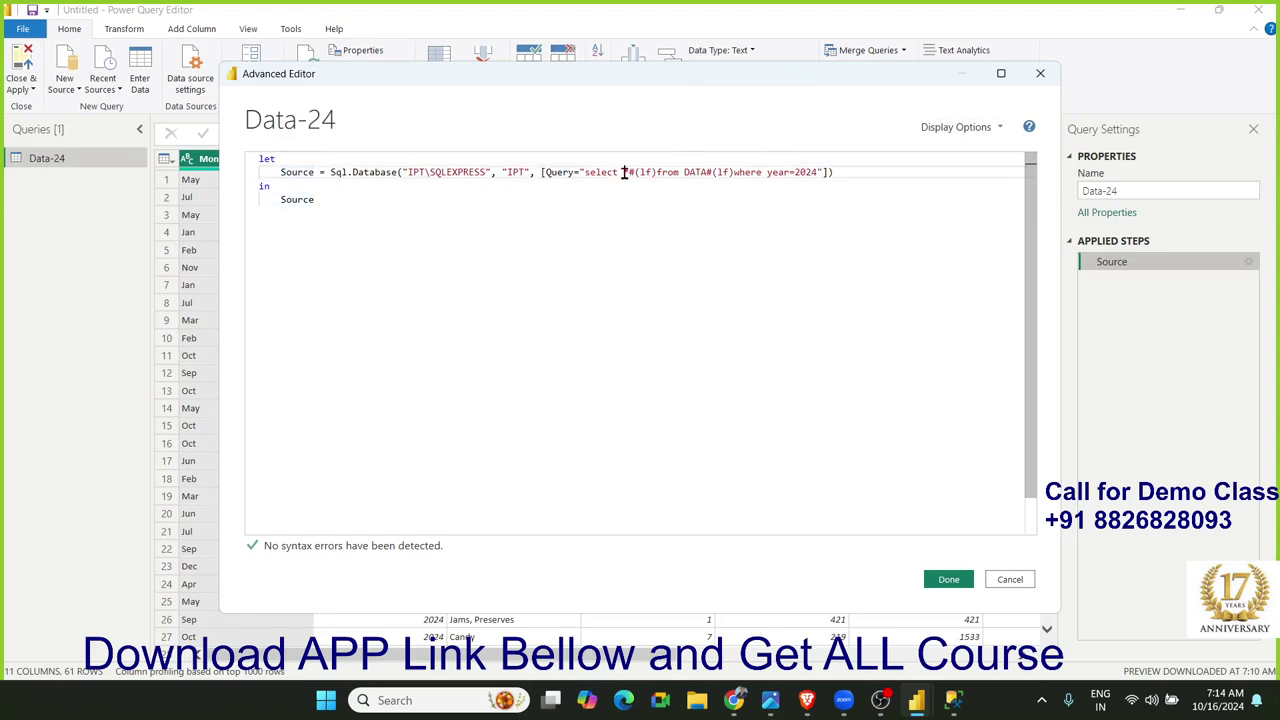
pyautogui.moveTo(636, 172)
pyautogui.mouseDown()
pyautogui.moveTo(697, 175)
pyautogui.moveTo(684, 174)
pyautogui.mouseUp()
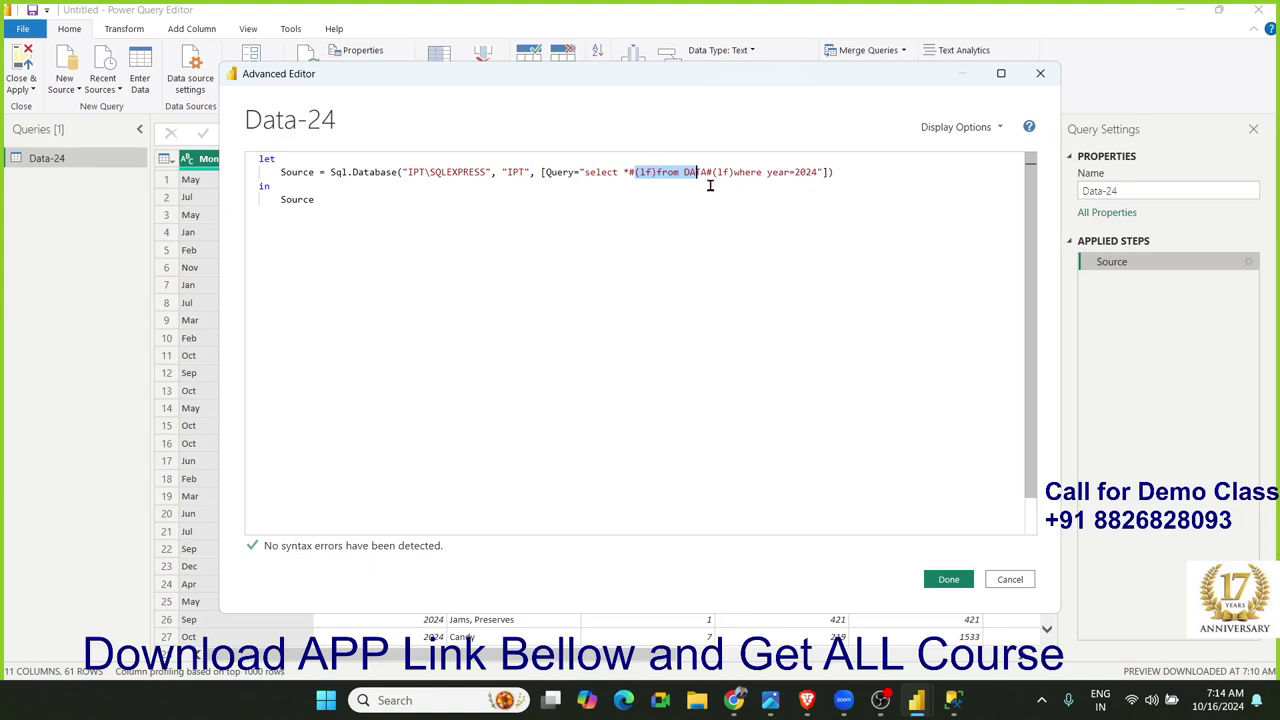
pyautogui.click(716, 184)
pyautogui.click(728, 174)
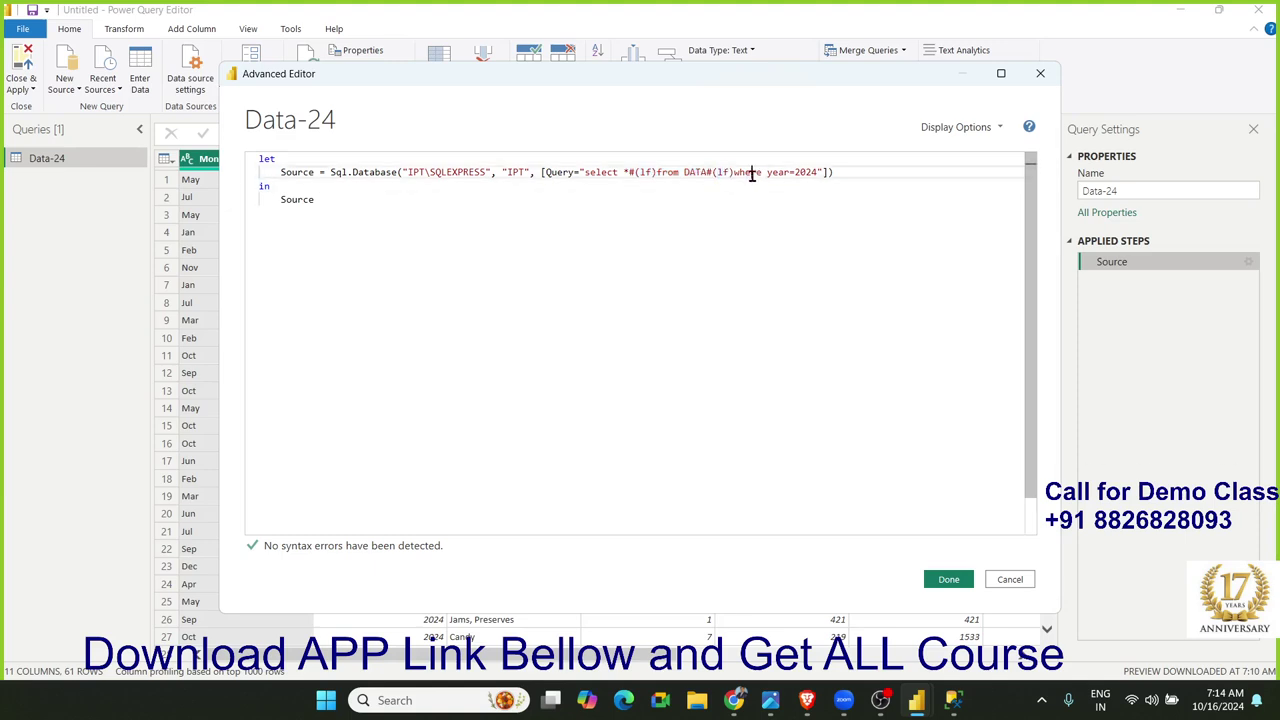
# Change year=2024 to year>=2023 in the query string and save the edit
pyautogui.click(789, 173)
pyautogui.write('>')
pyautogui.press('Right')
pyautogui.press('Right')
pyautogui.press('Right')
pyautogui.press('Delete')
pyautogui.write('3')
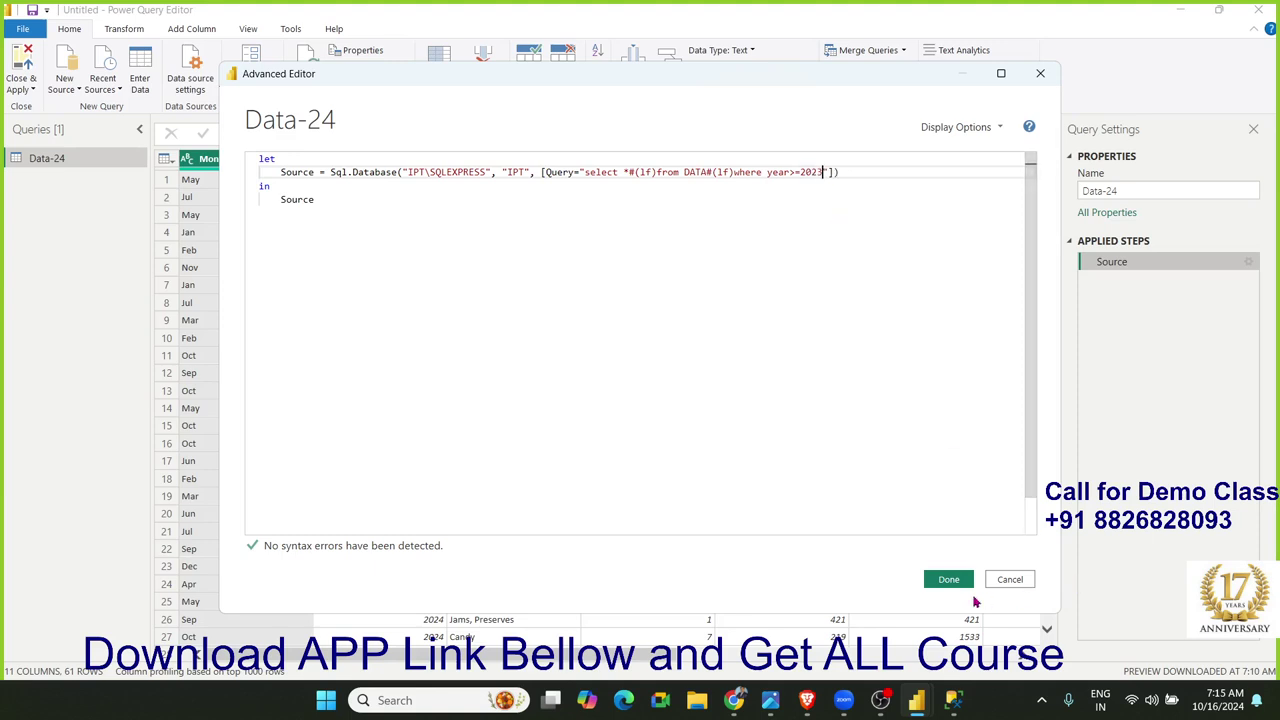
pyautogui.click(948, 580)
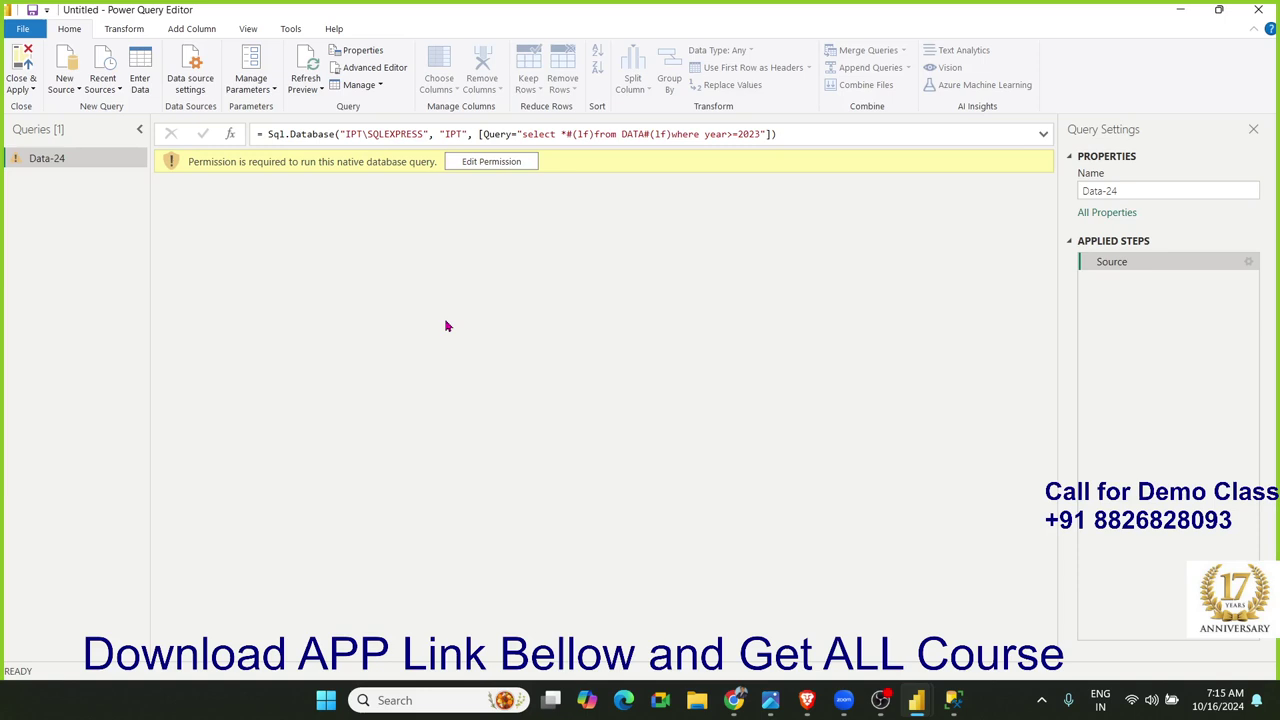
# Approve and run the native database query, then apply changes to load 127 rows
pyautogui.click(476, 164)
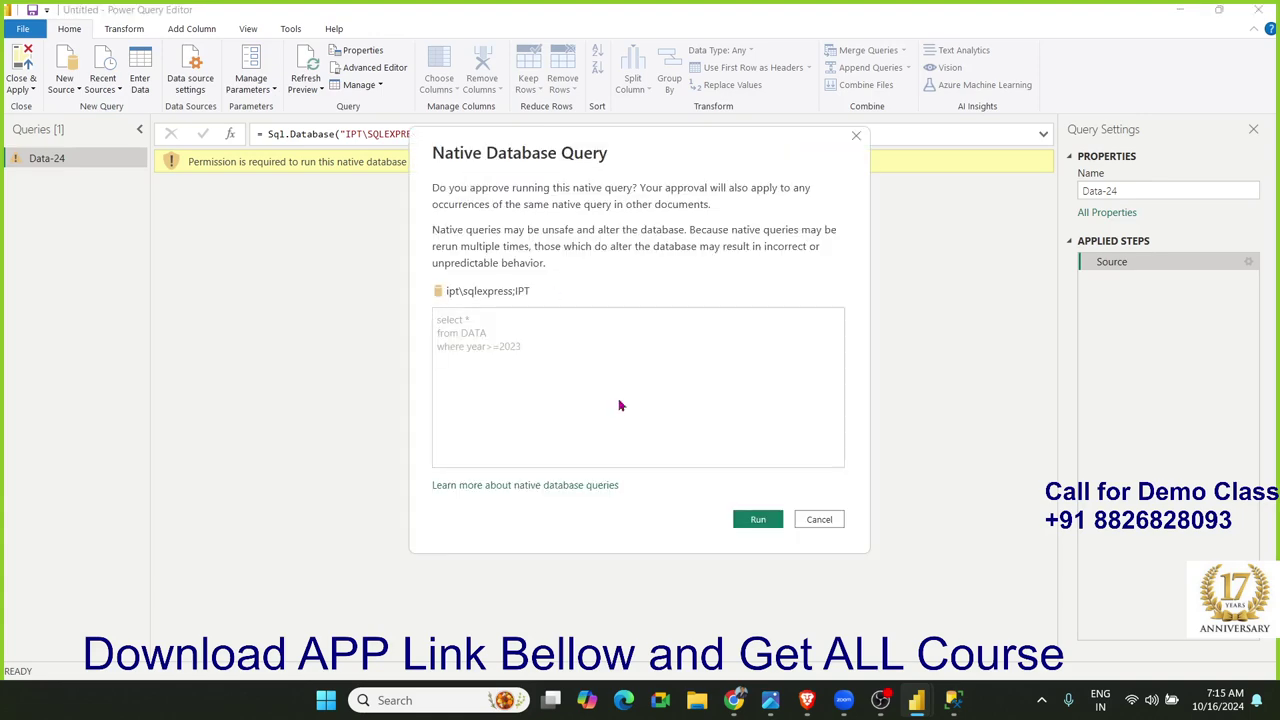
pyautogui.click(758, 520)
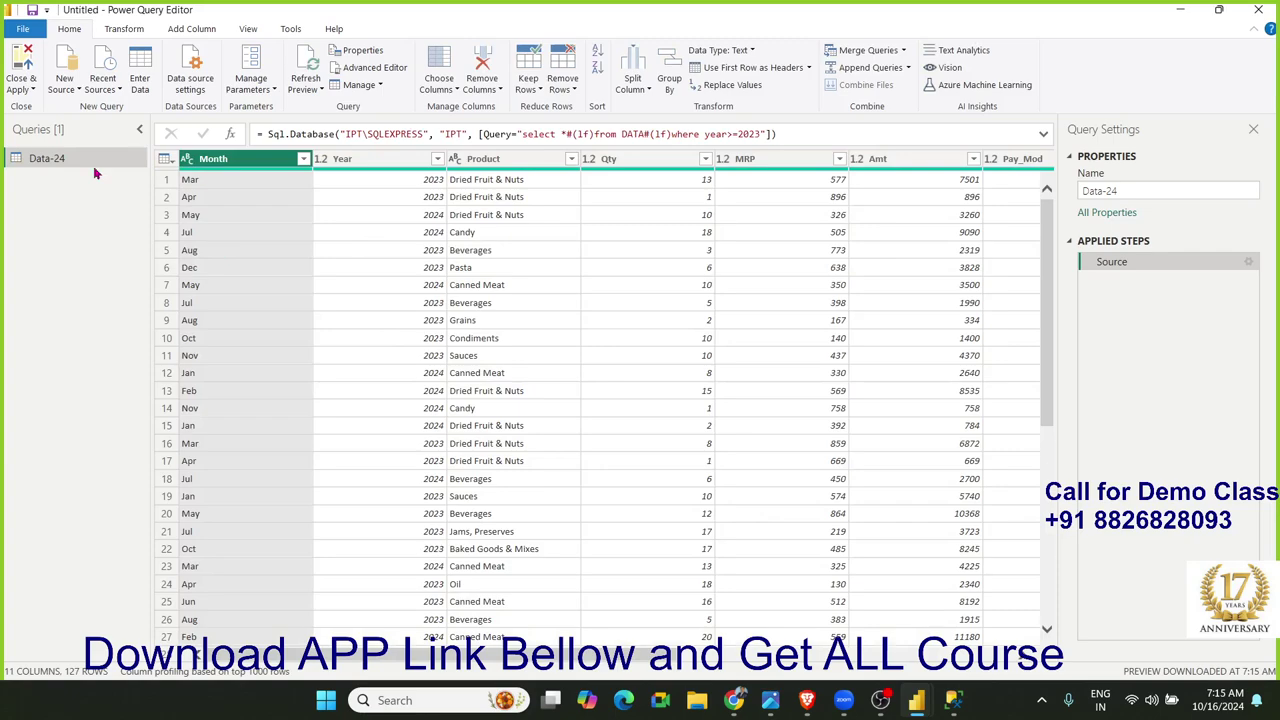
pyautogui.click(22, 70)
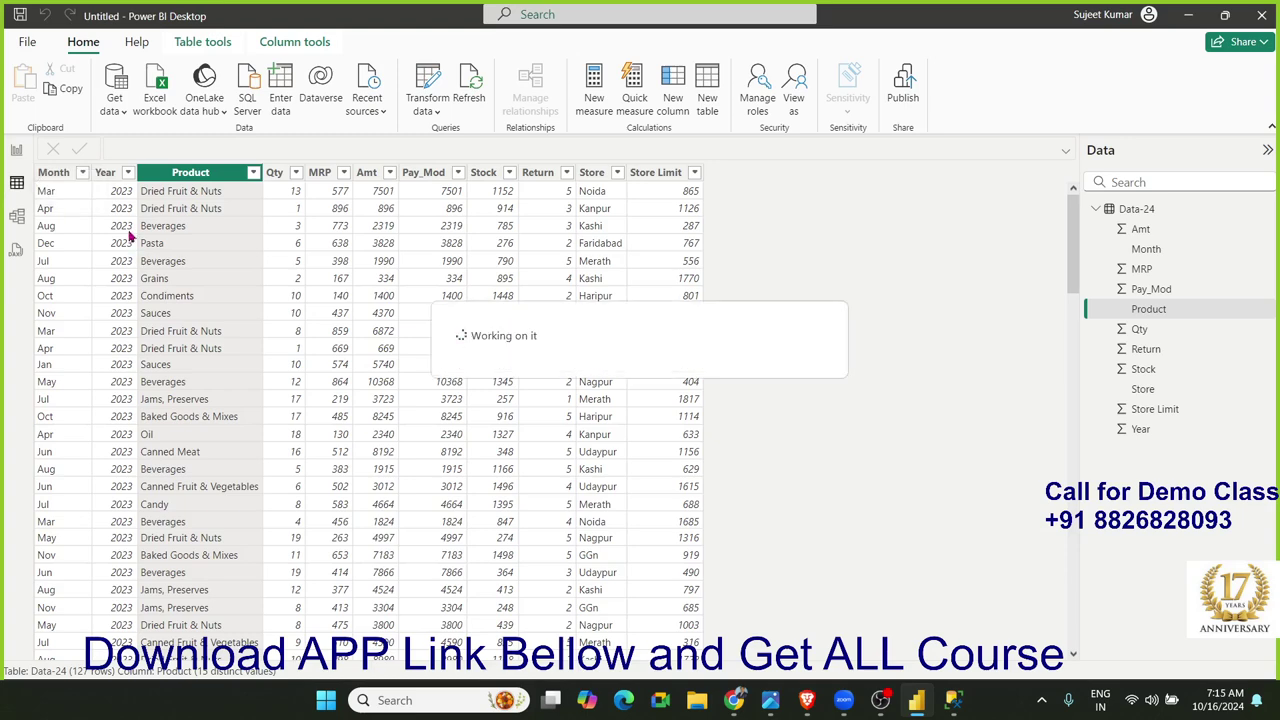
# Filter Data-24's Year column to show only the 2025 rows
pyautogui.click(126, 178)
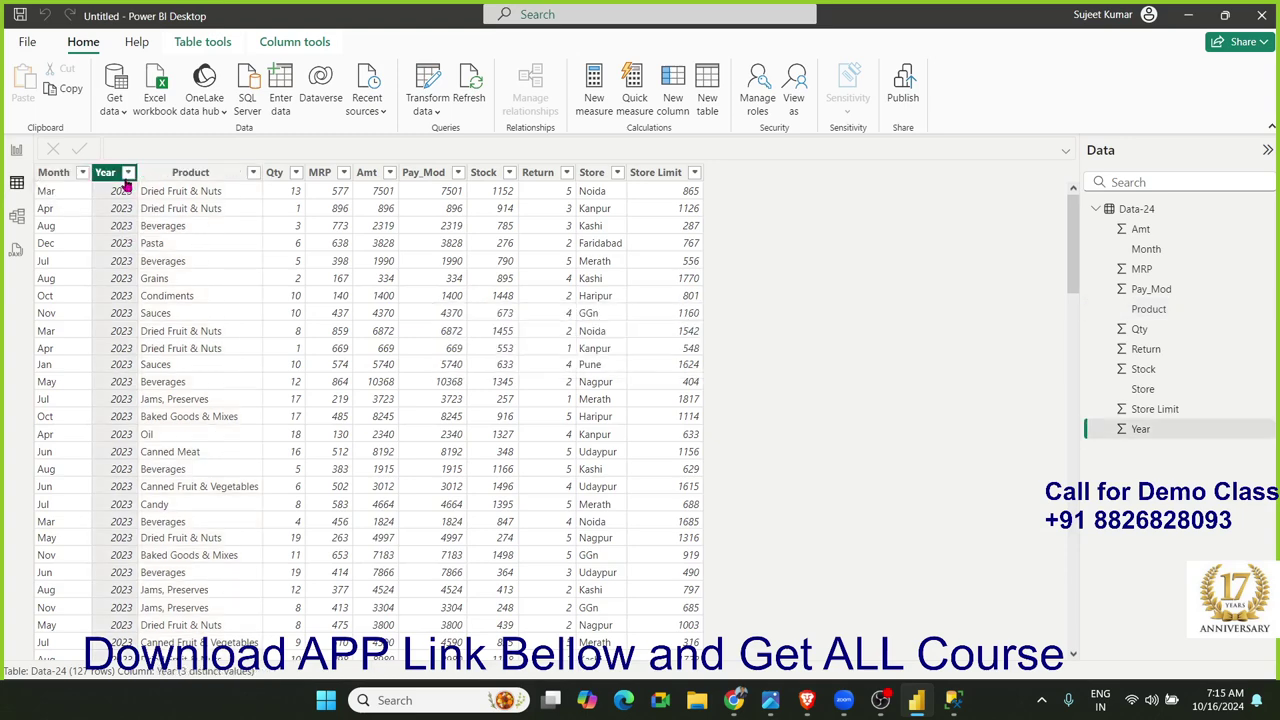
pyautogui.click(128, 173)
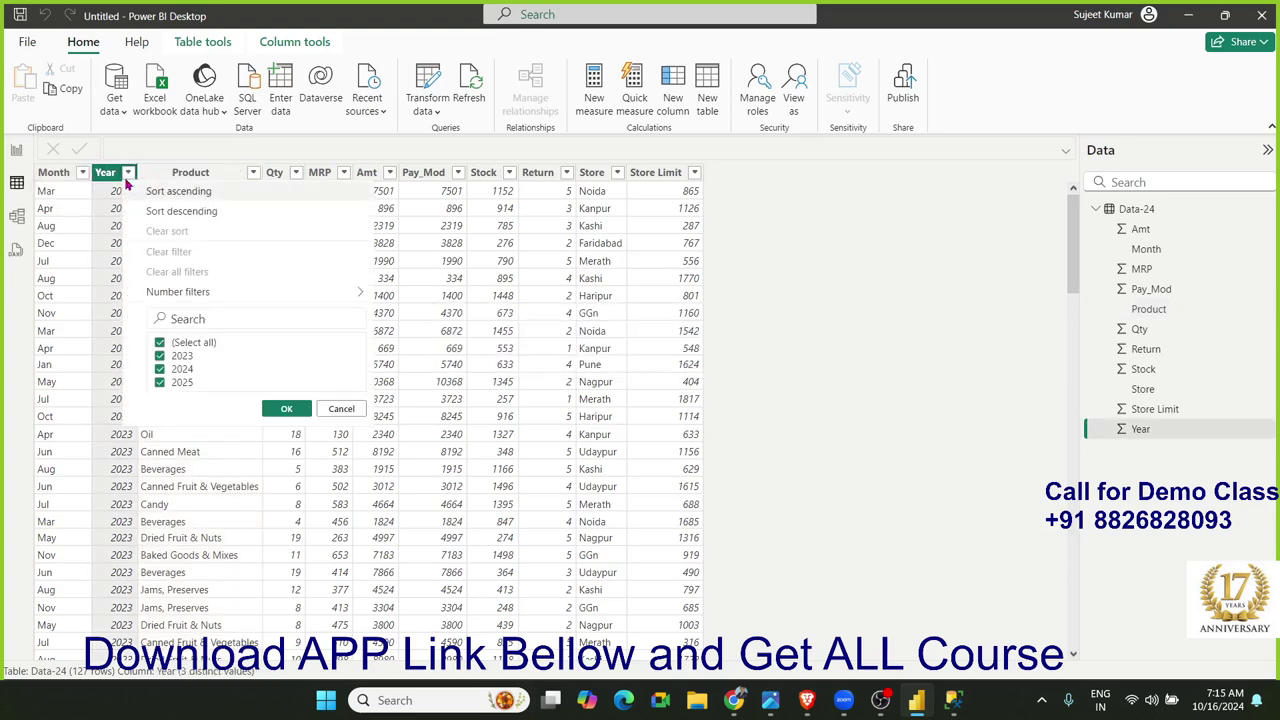
pyautogui.click(174, 356)
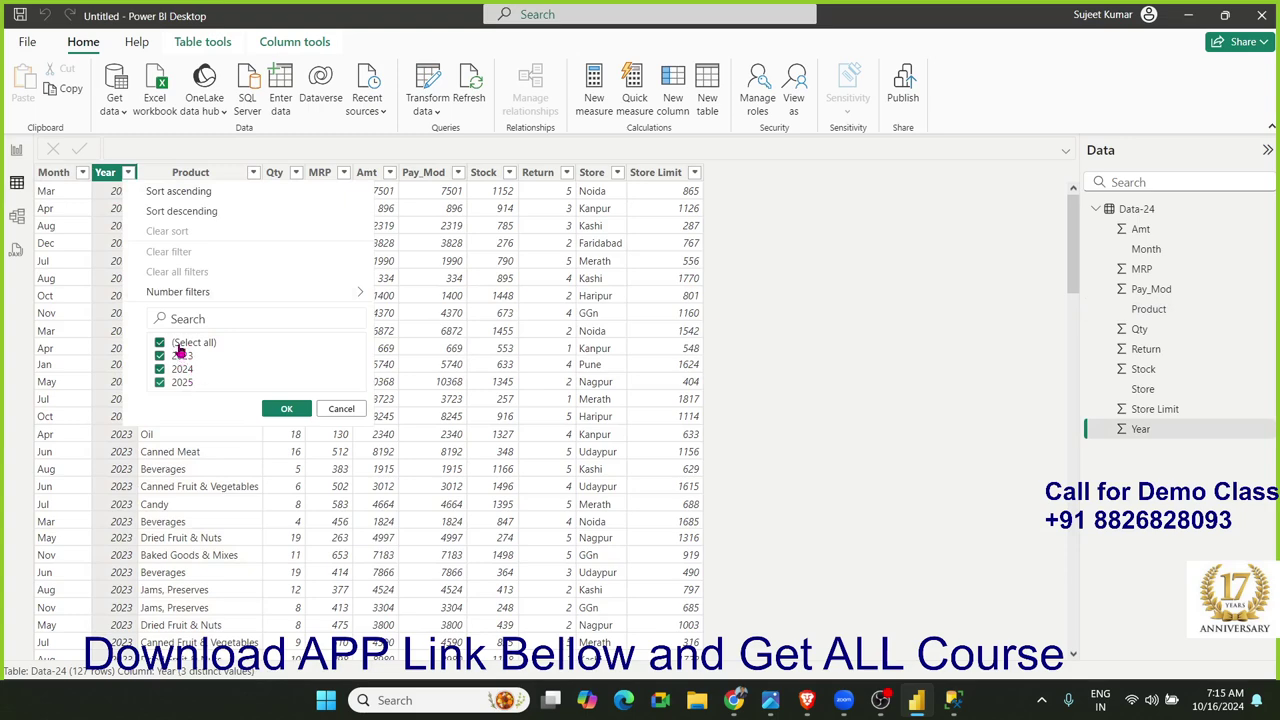
pyautogui.click(176, 369)
pyautogui.click(286, 410)
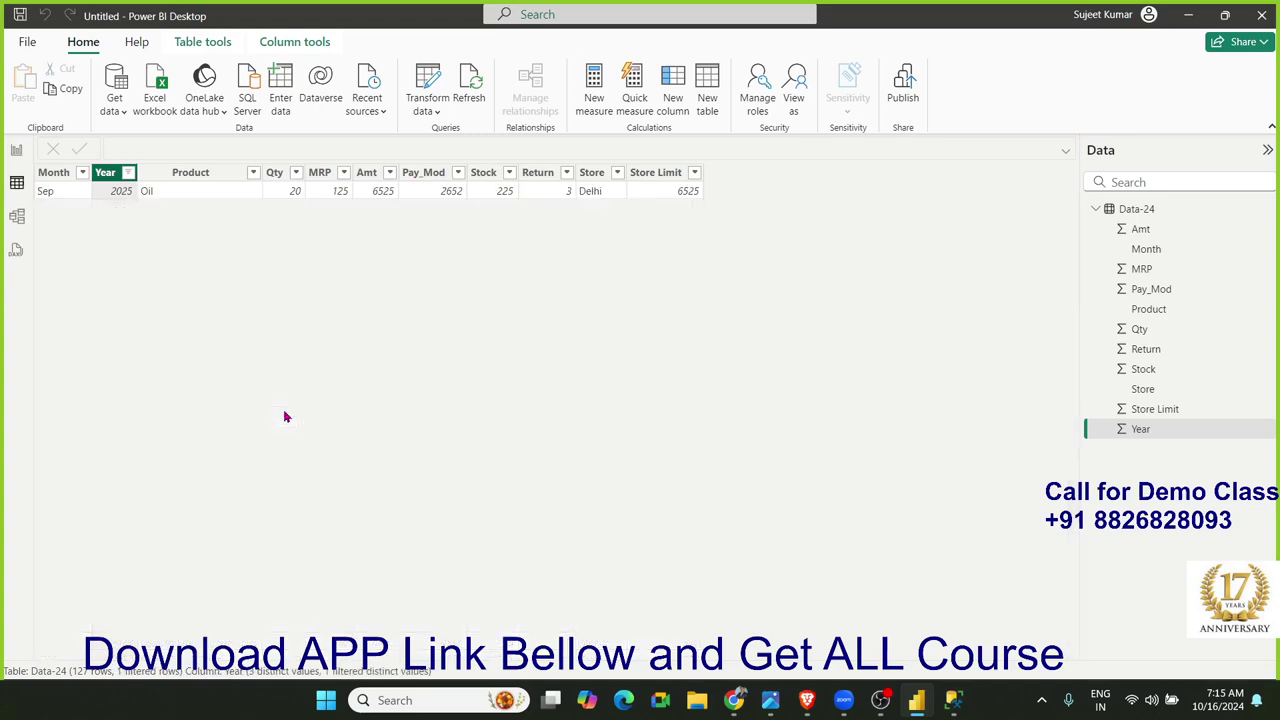
# Clear the Year filter so all 2023, 2024 and 2025 rows show again
pyautogui.click(129, 174)
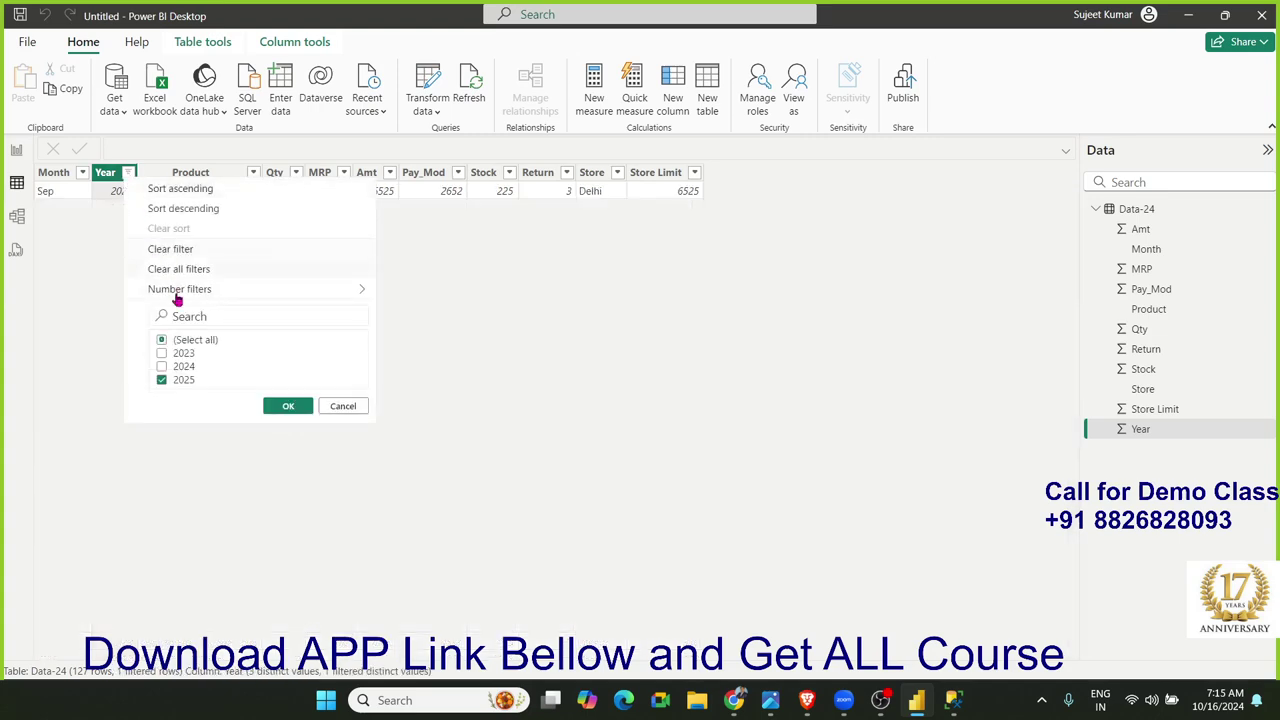
pyautogui.click(162, 340)
pyautogui.click(162, 340)
pyautogui.click(286, 406)
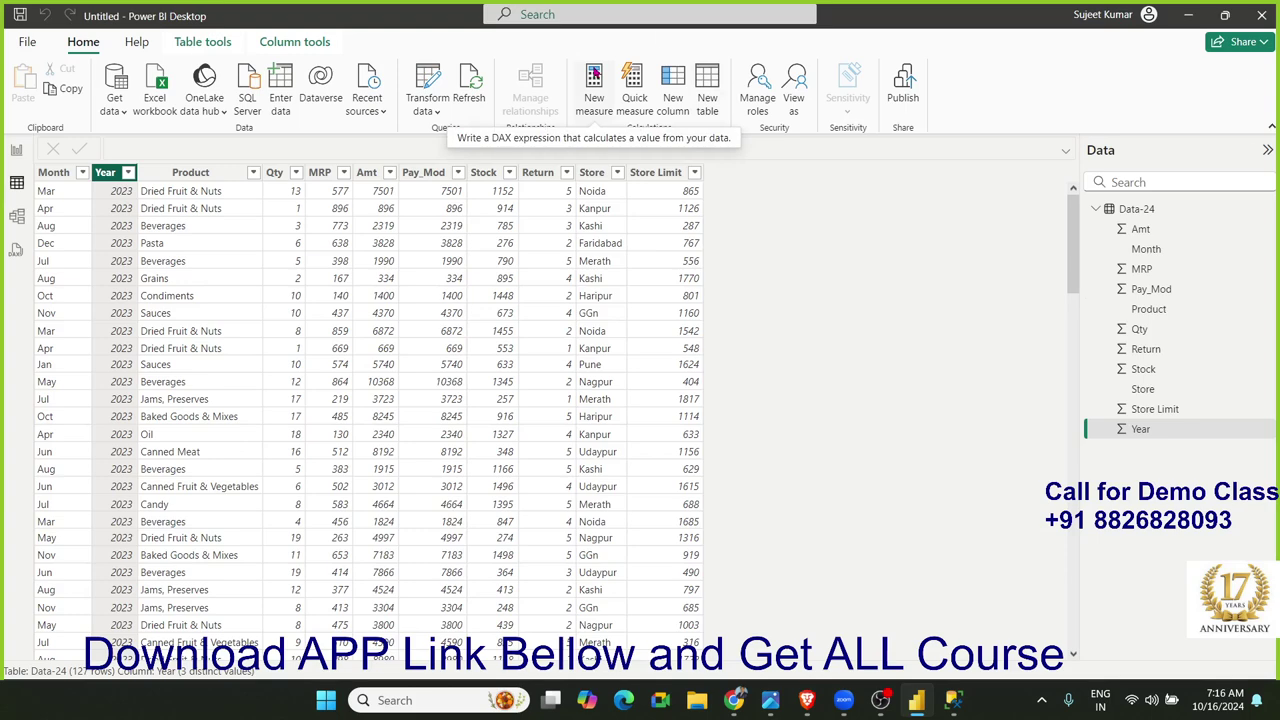
# Bring up the BI2.jpg Power BI Data Analyst course flyer in Photos
pyautogui.press('alt')
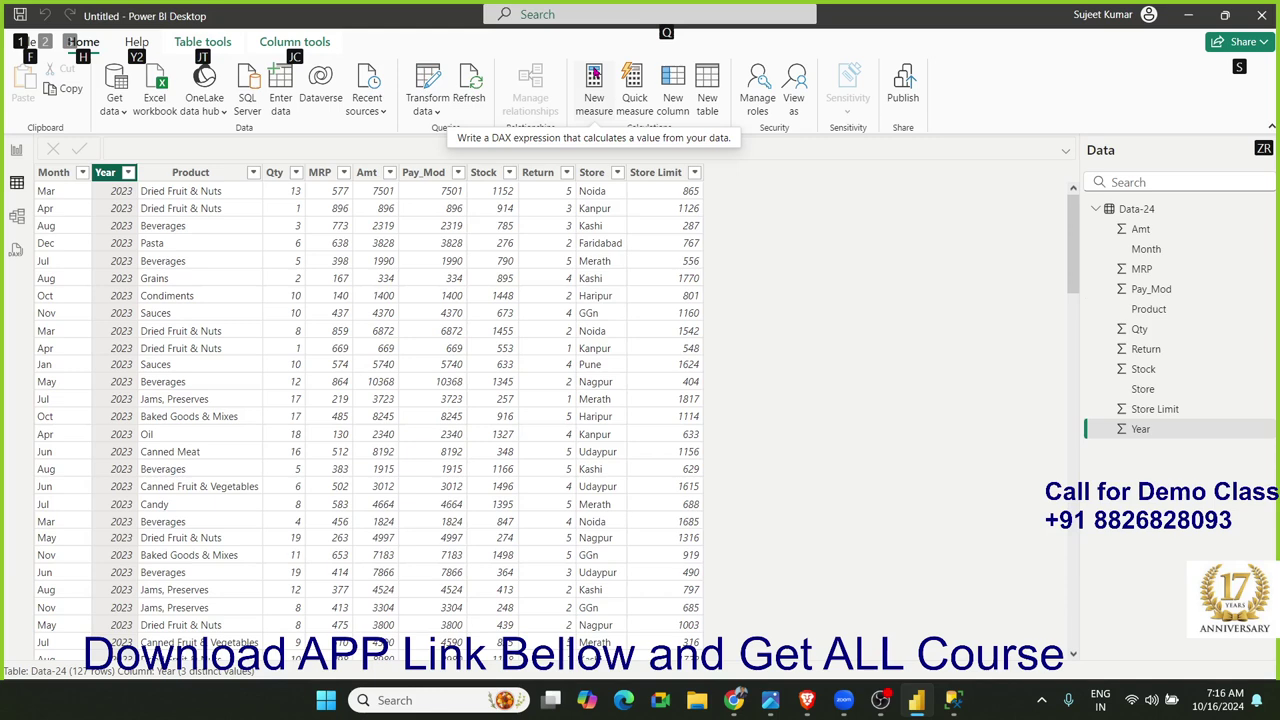
pyautogui.press('Escape')
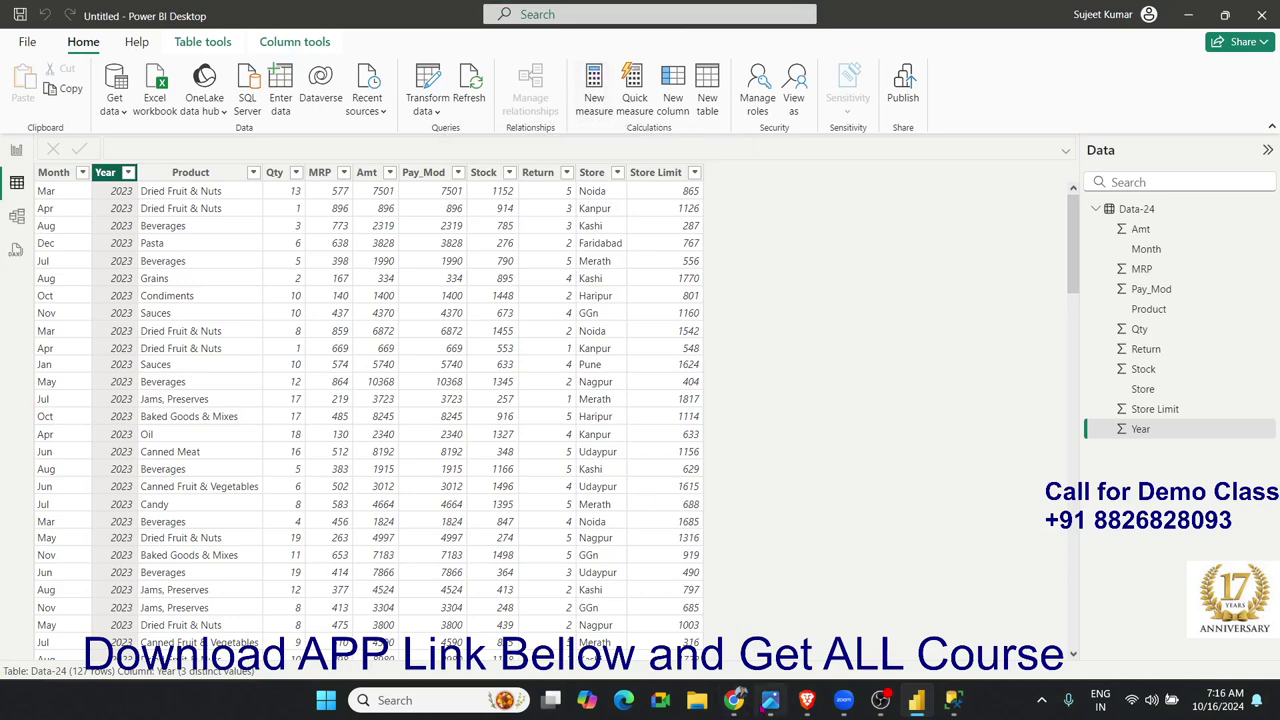
pyautogui.click(770, 700)
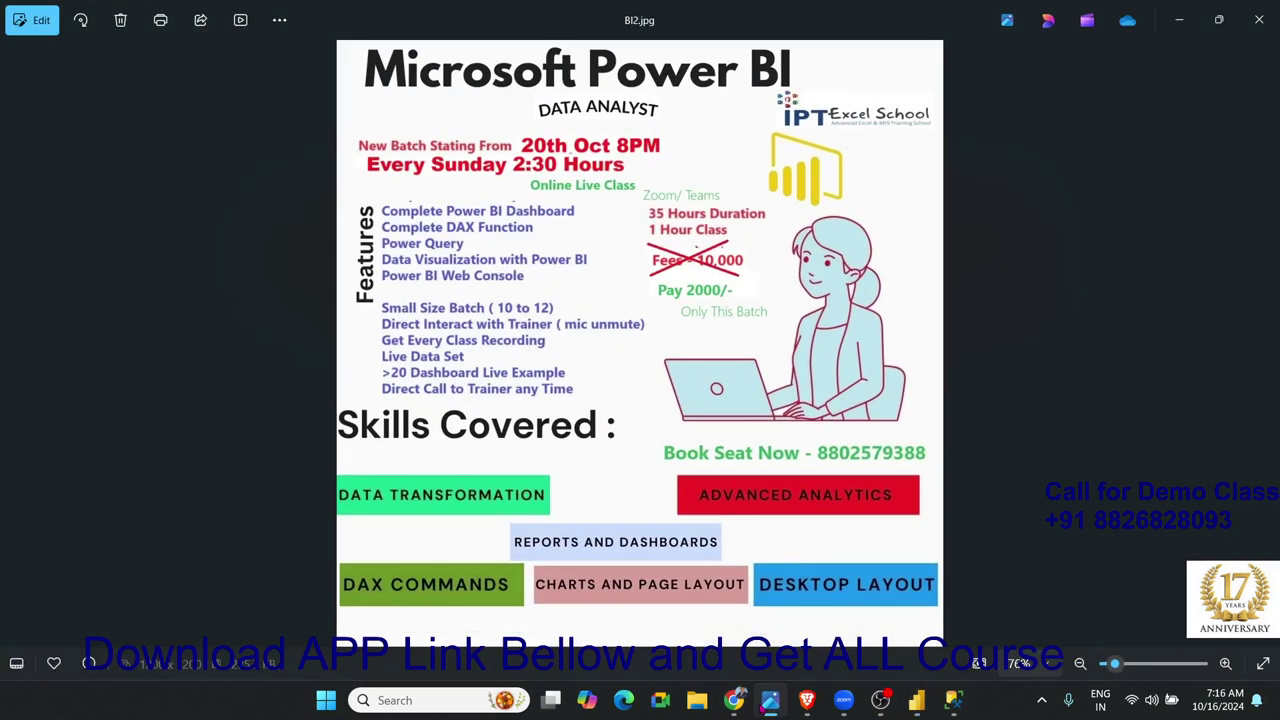